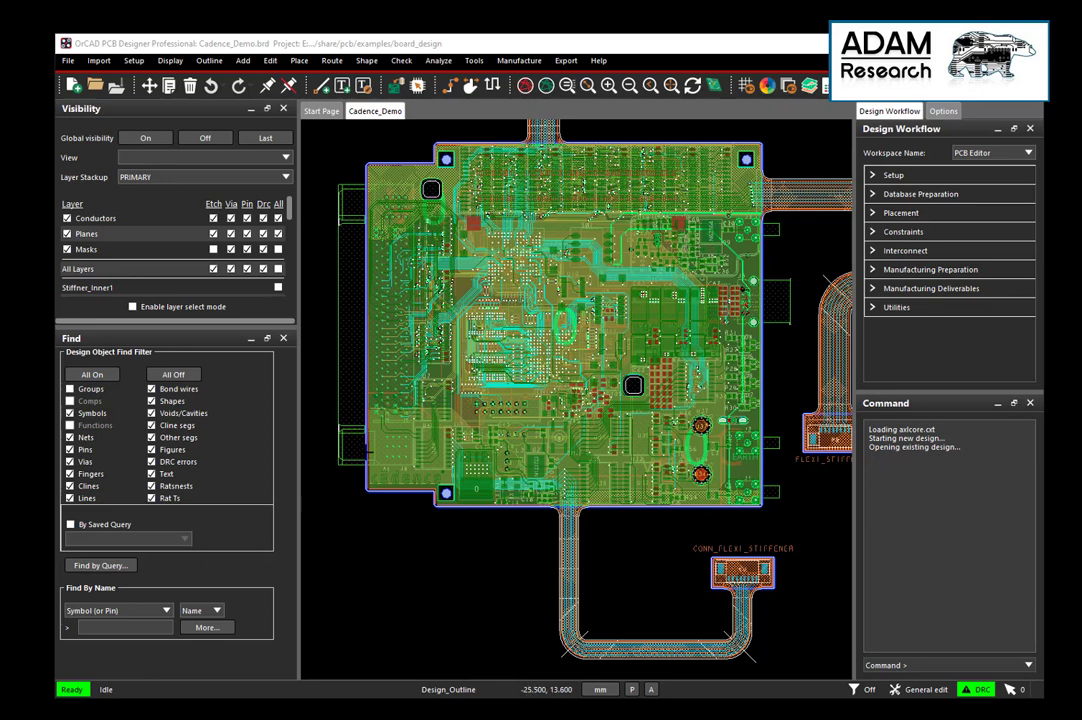
Pick the board outline's left, right, bottom and top edges to read their coordinates
left_click(365, 330)
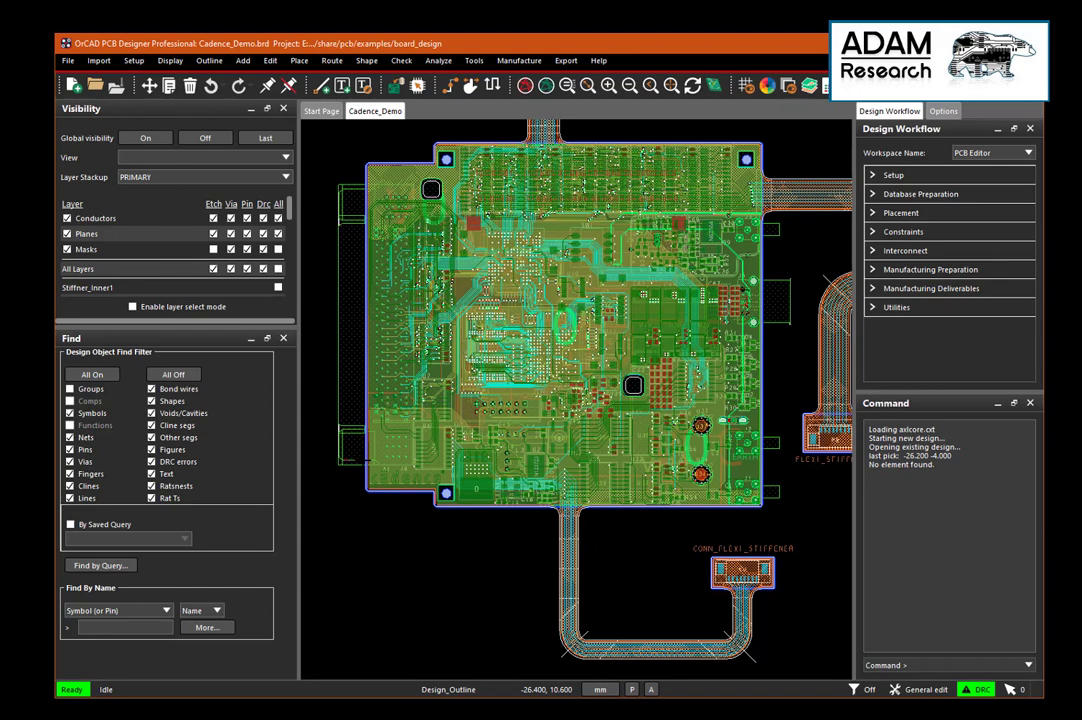
left_click(366, 280)
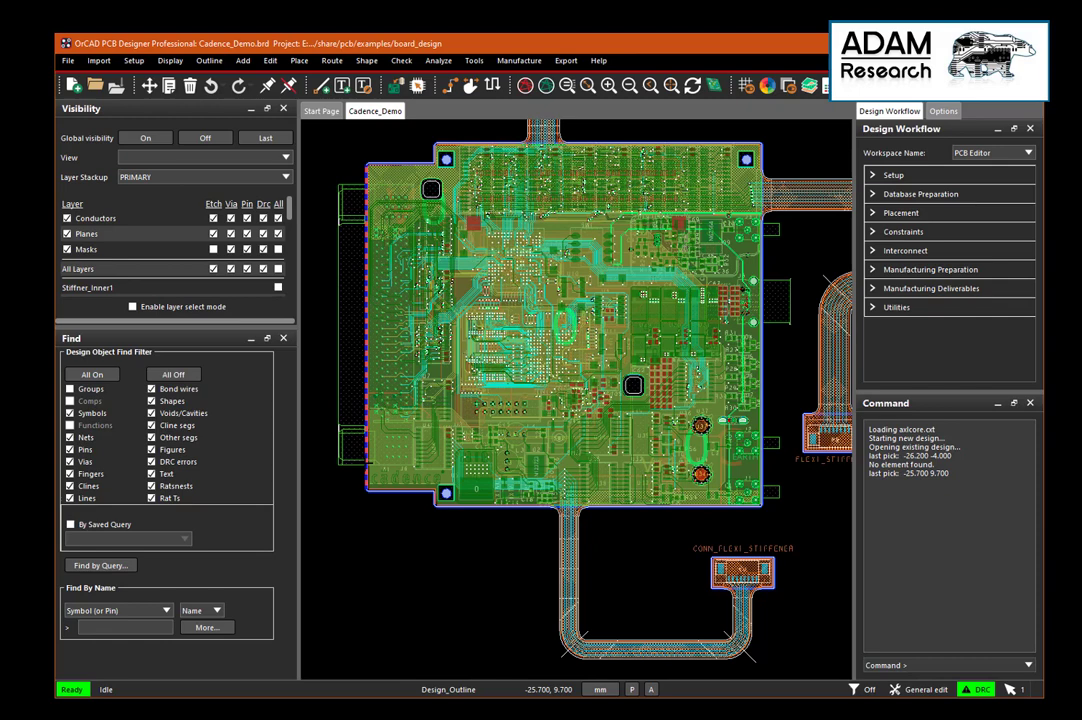
left_click(762, 271)
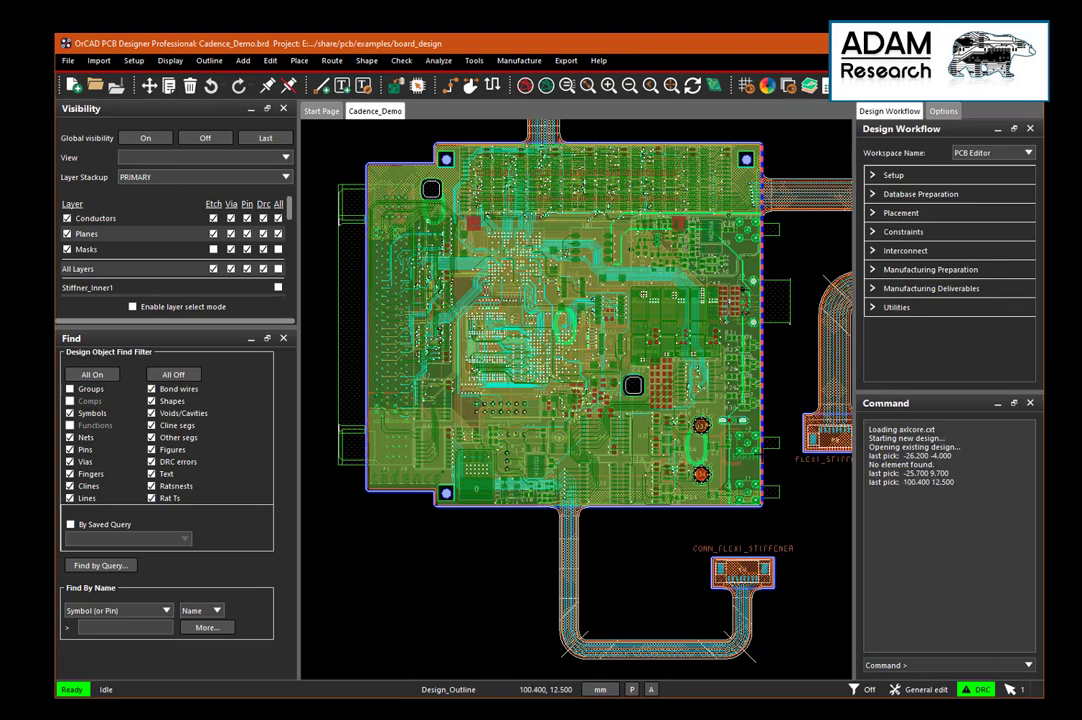
left_click(682, 505)
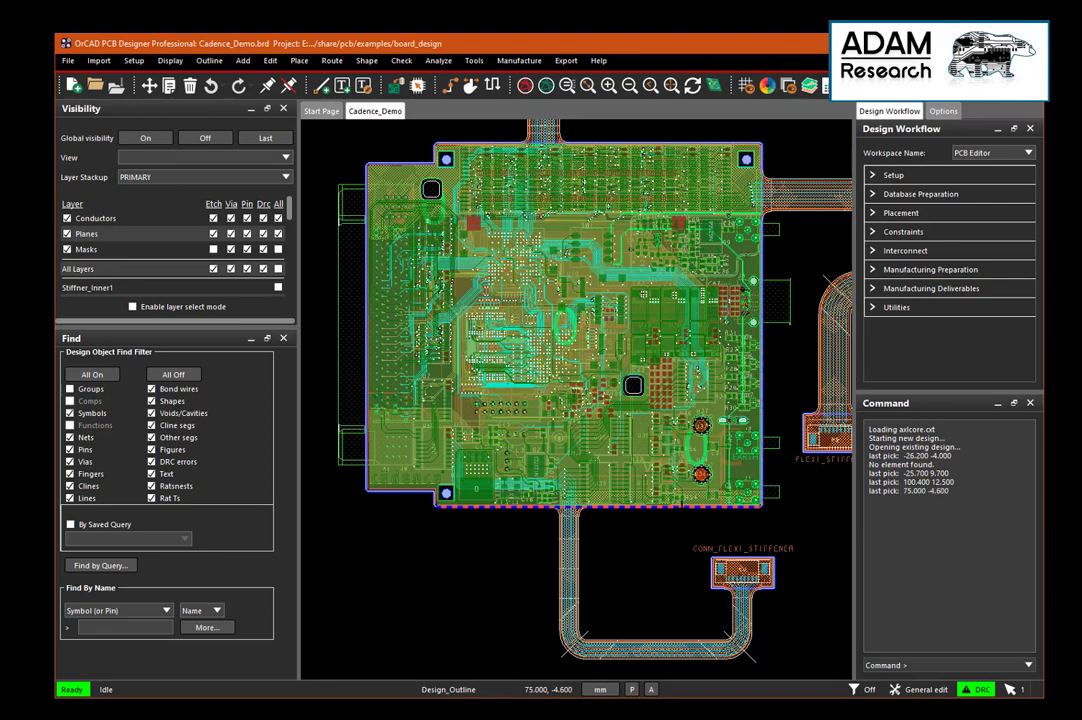
left_click(608, 143)
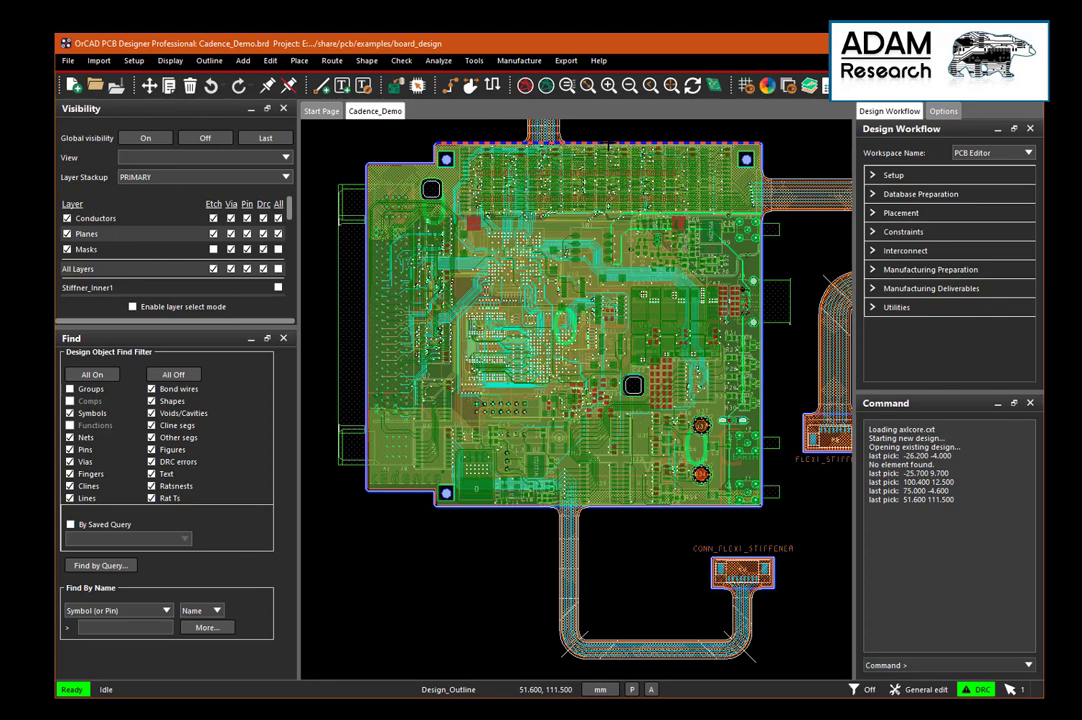
left_click(470, 583)
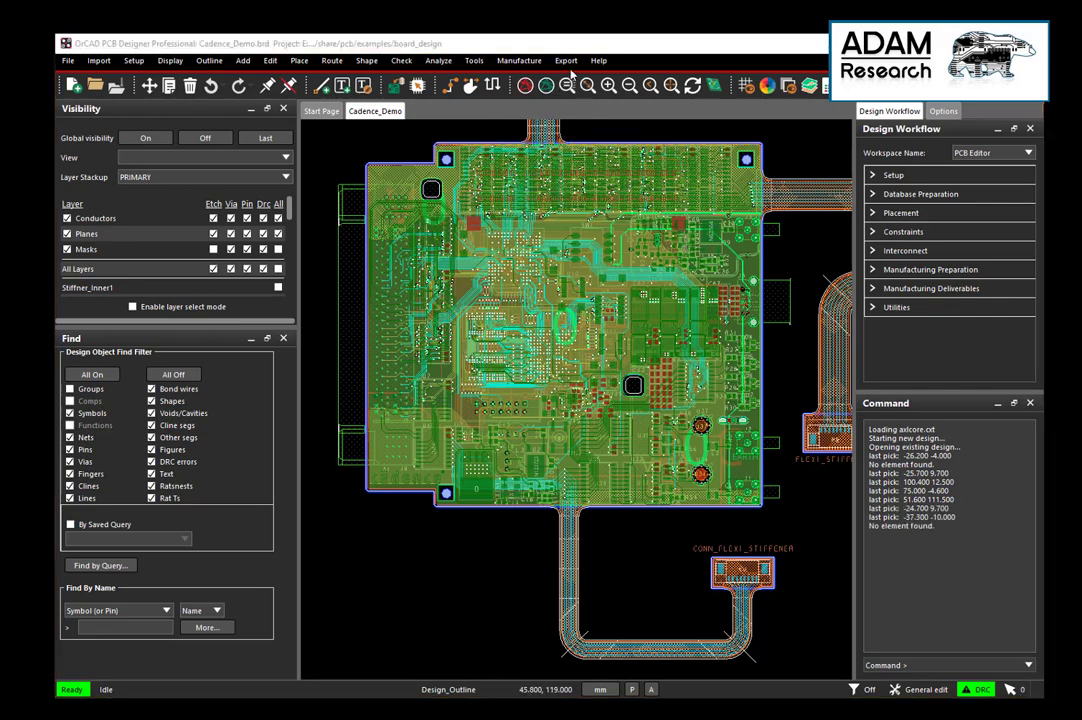
Select all available films for the Gerber export and accept the artwork settings
left_click(566, 62)
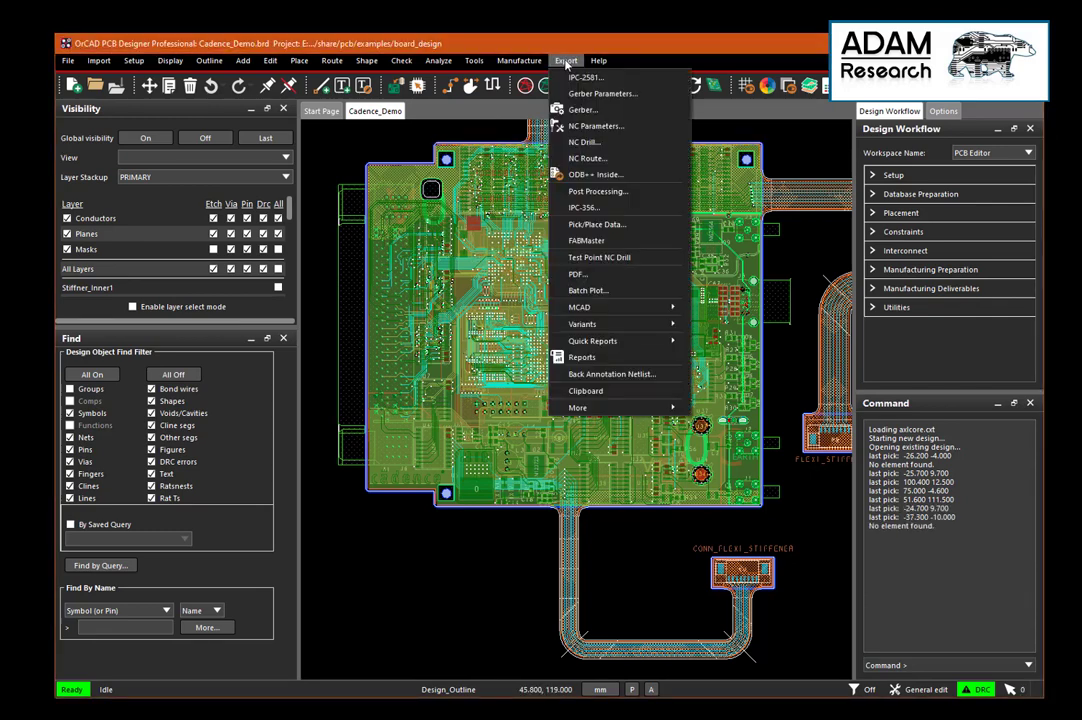
left_click(580, 109)
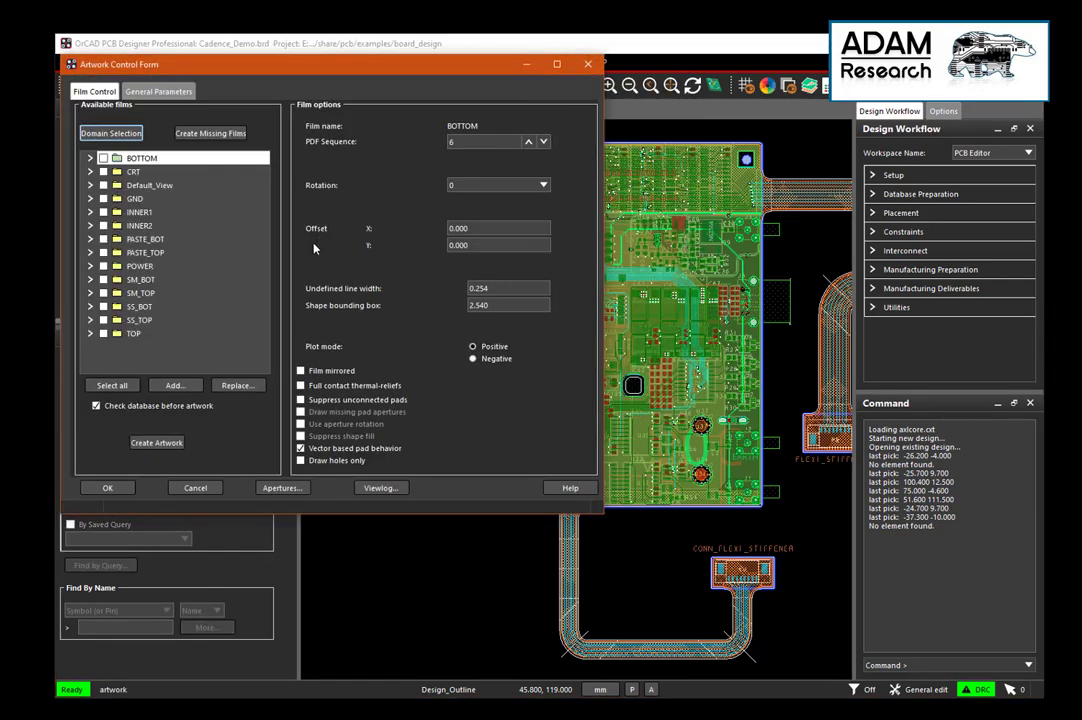
left_click(108, 385)
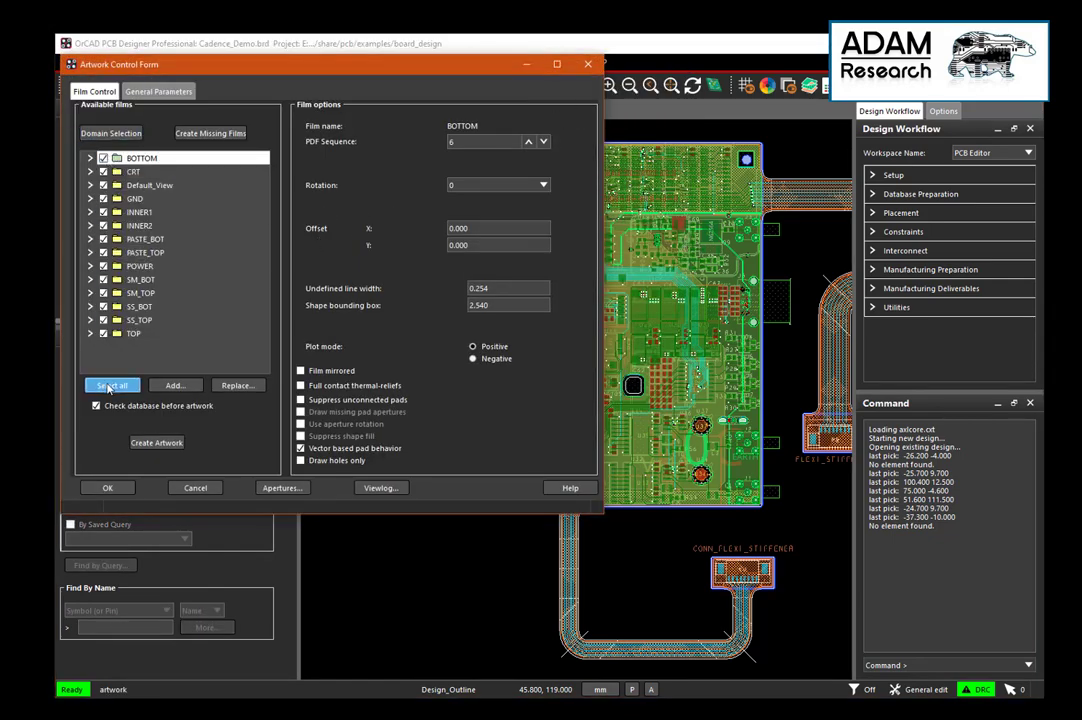
left_click(108, 488)
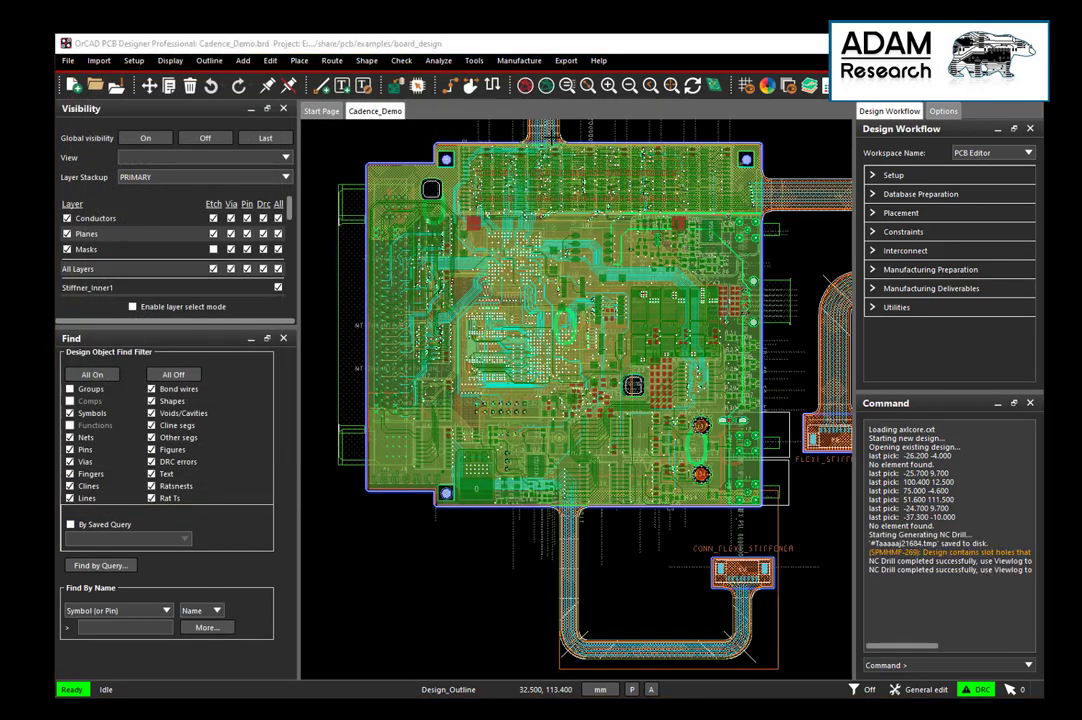
Generate the NC drill files using metric, enhanced Excellon parameters with leading zero suppression and separate files for plated and non-plated holes
left_click(566, 61)
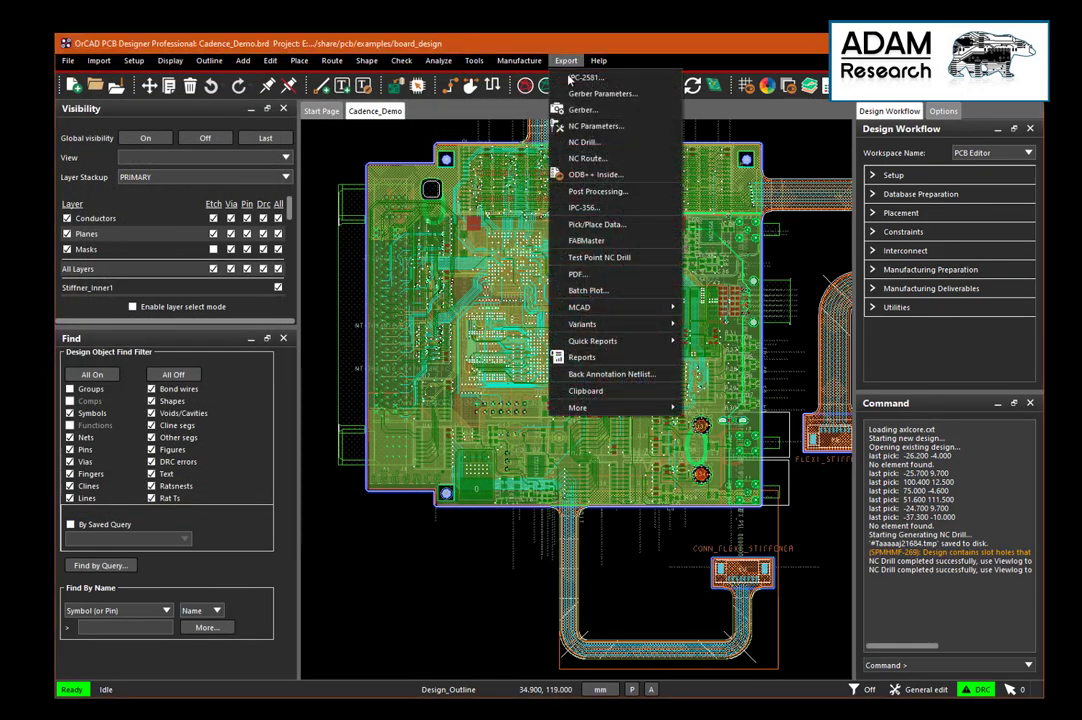
left_click(583, 142)
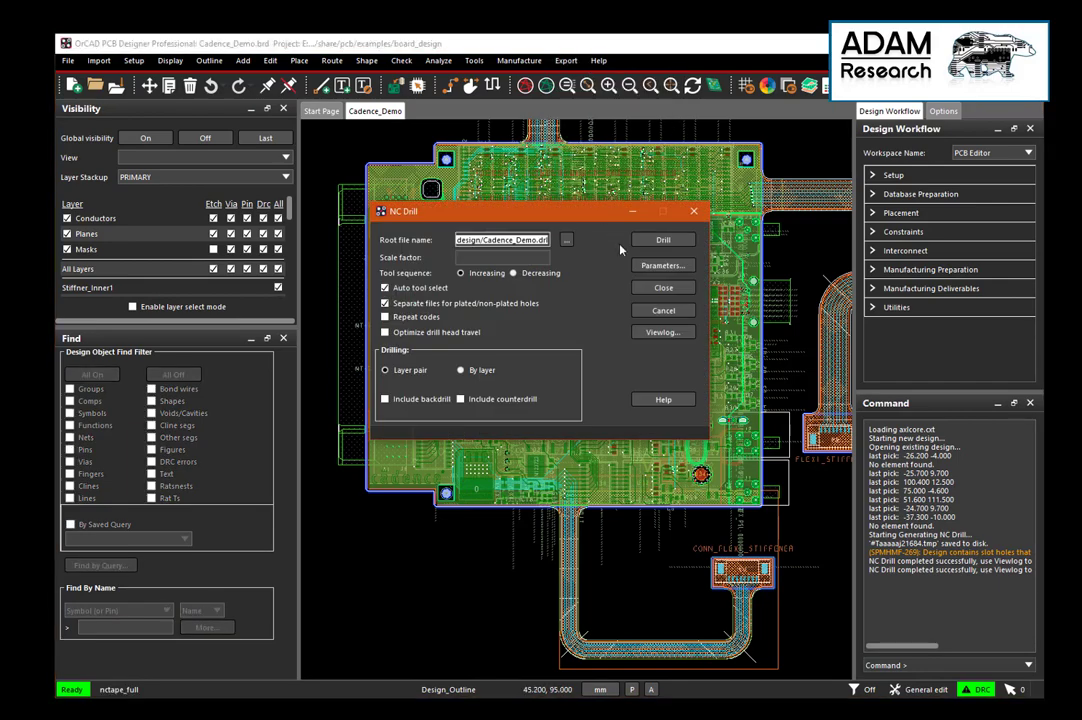
left_click(652, 264)
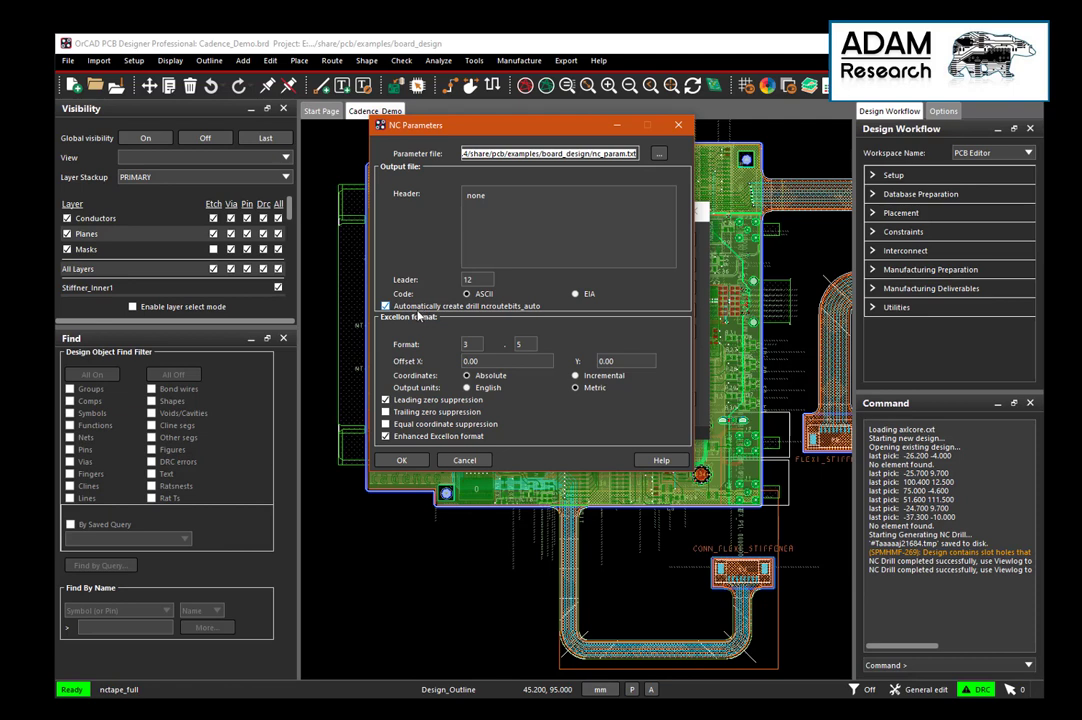
left_click(386, 400)
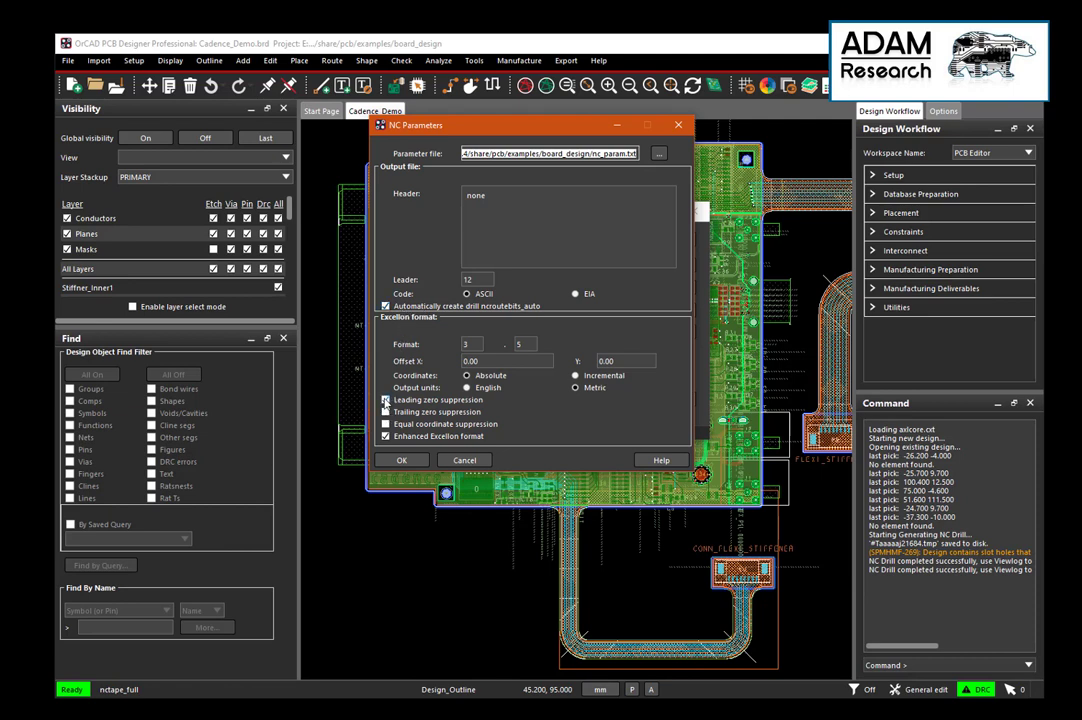
left_click(401, 460)
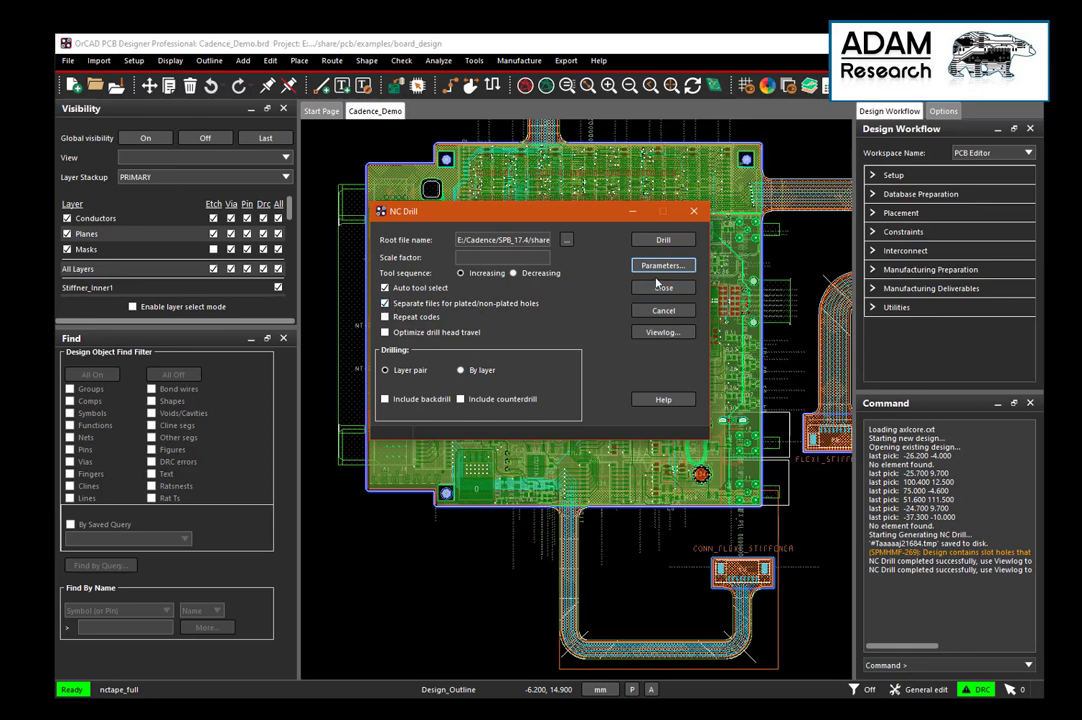
left_click(660, 240)
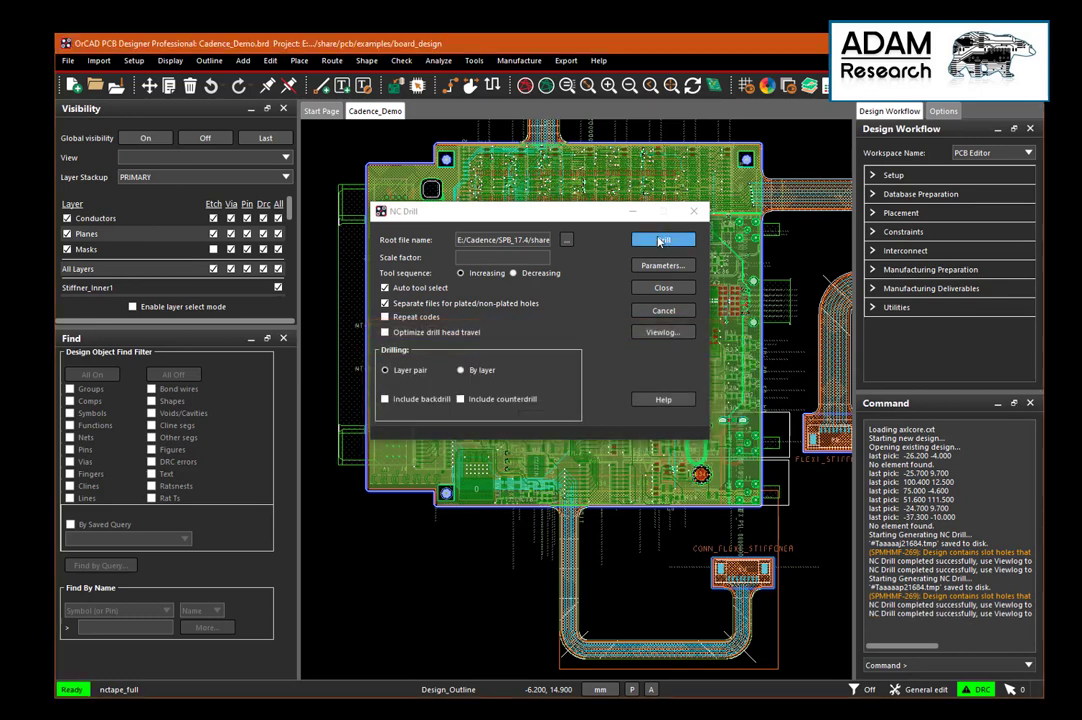
left_click(693, 211)
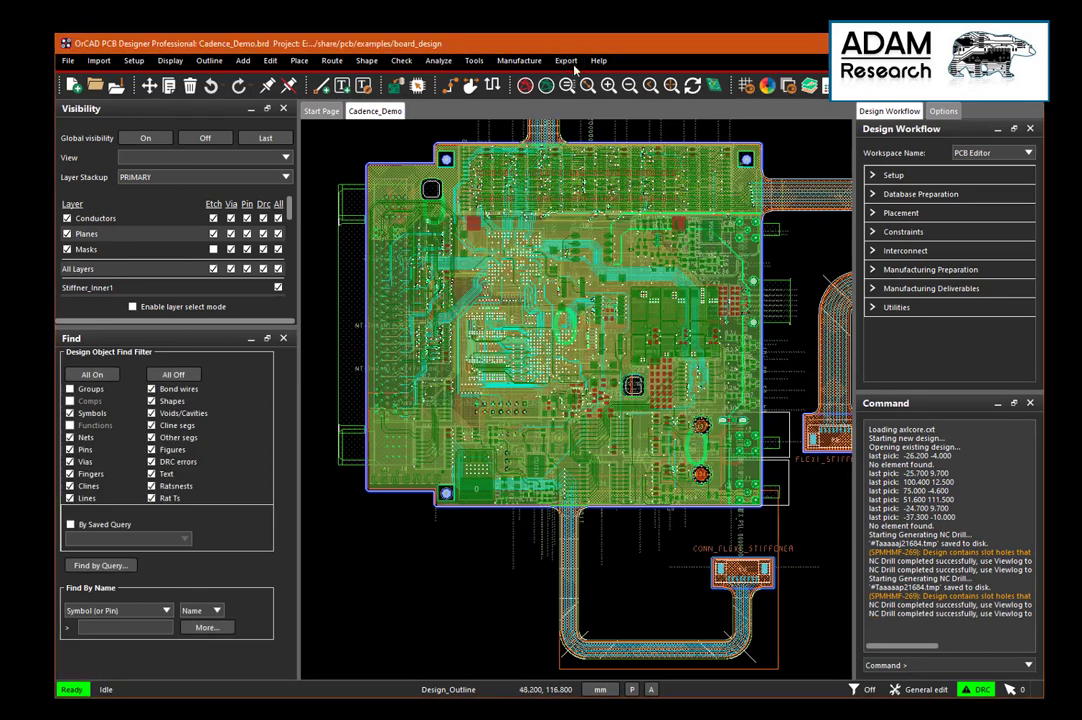
Export the board's IPC-D-356A netlist to the output file Cadence_Demo and close the resulting report
left_click(566, 60)
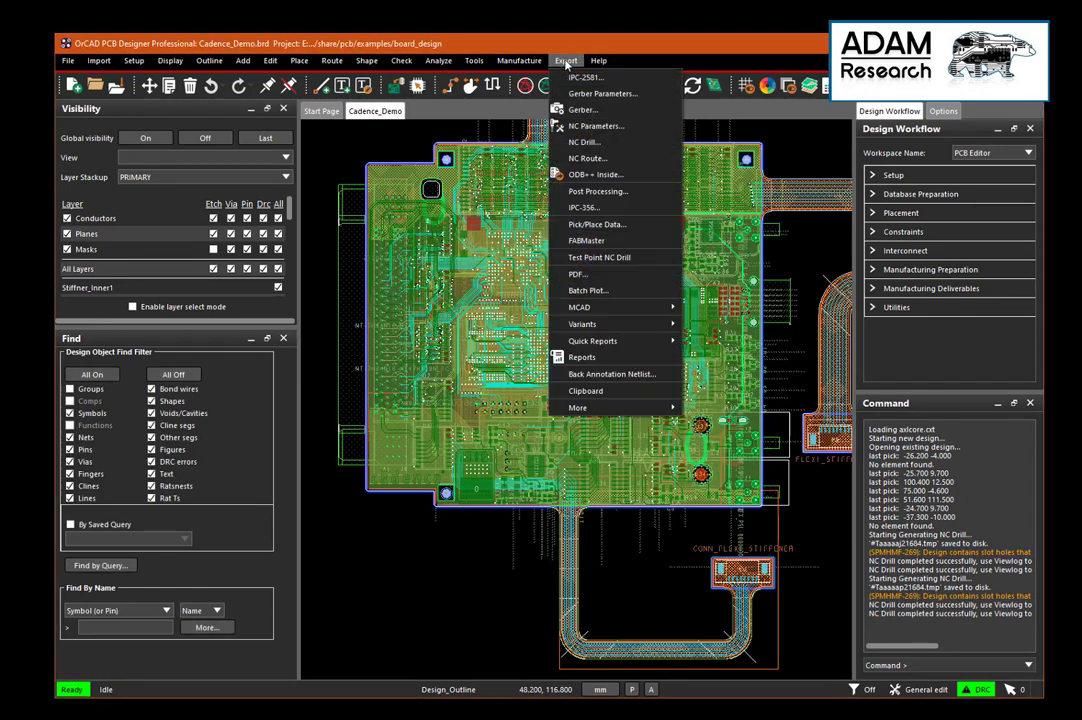
left_click(594, 209)
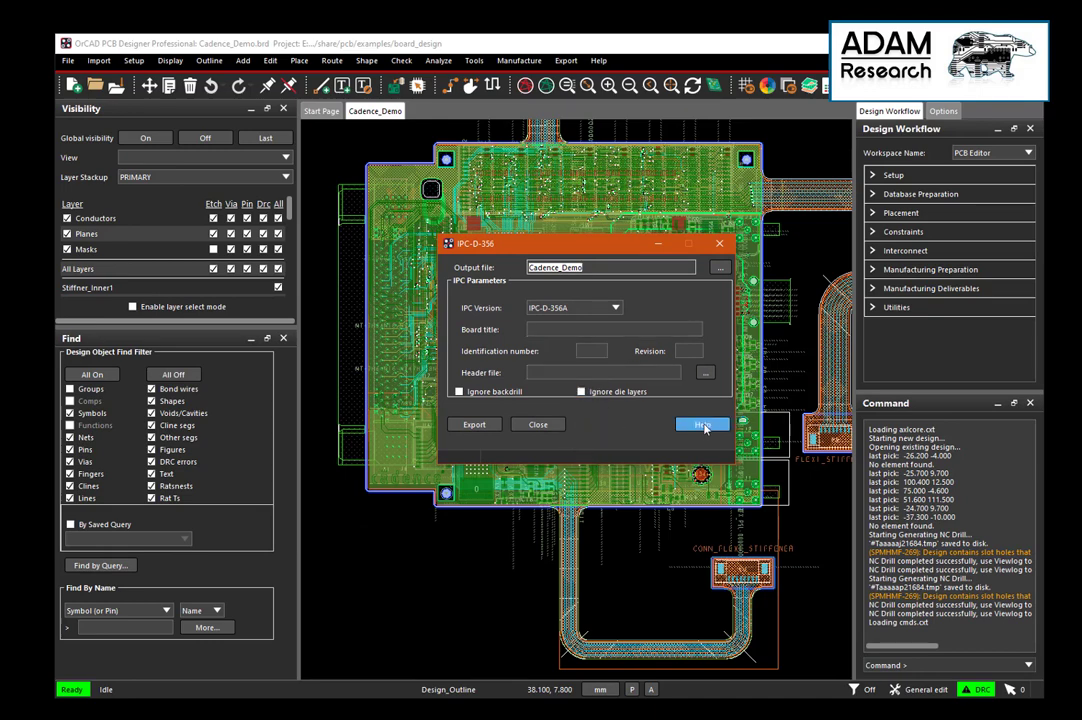
left_click(474, 424)
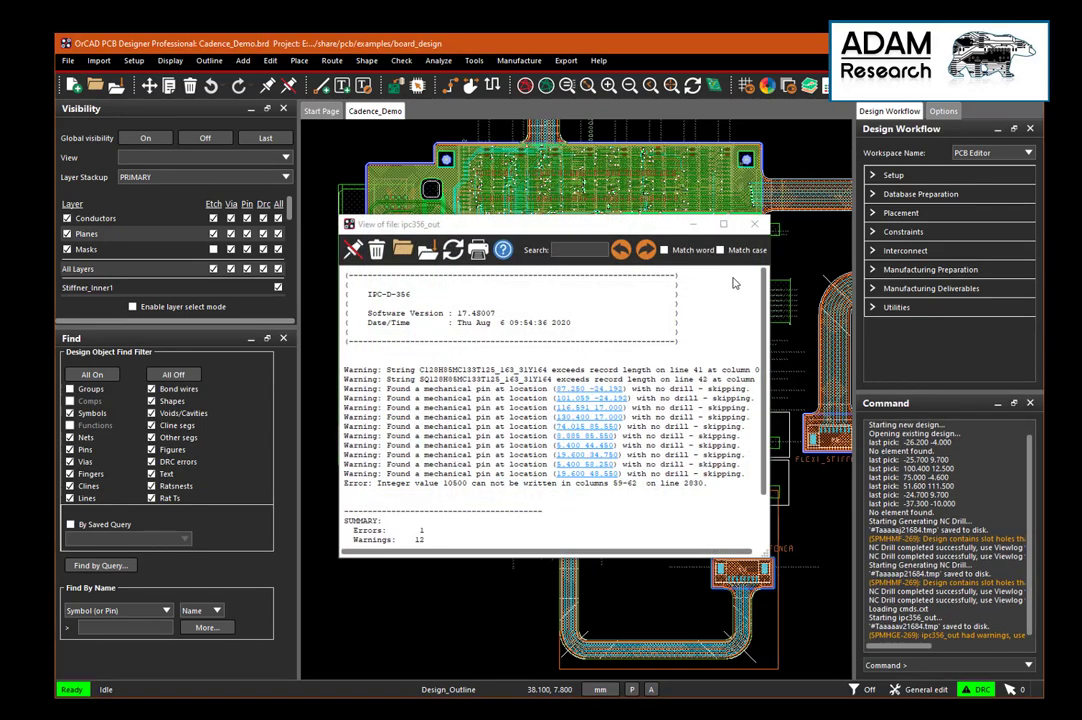
left_click(753, 224)
left_click(722, 244)
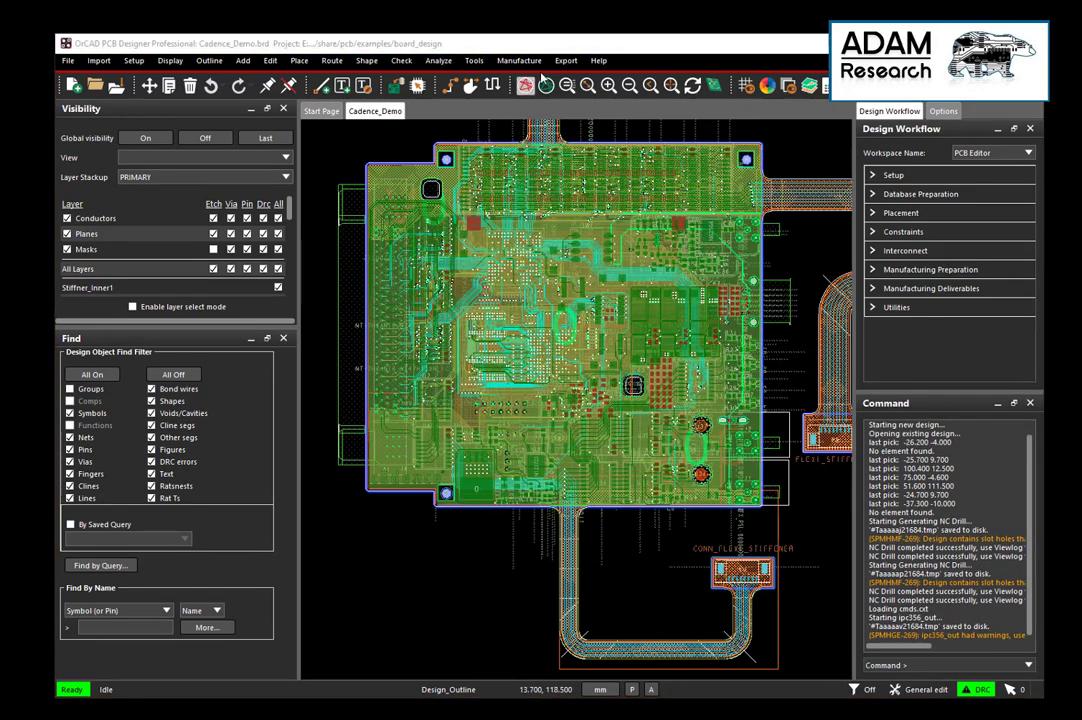
Start an MCAD export of the board
left_click(566, 61)
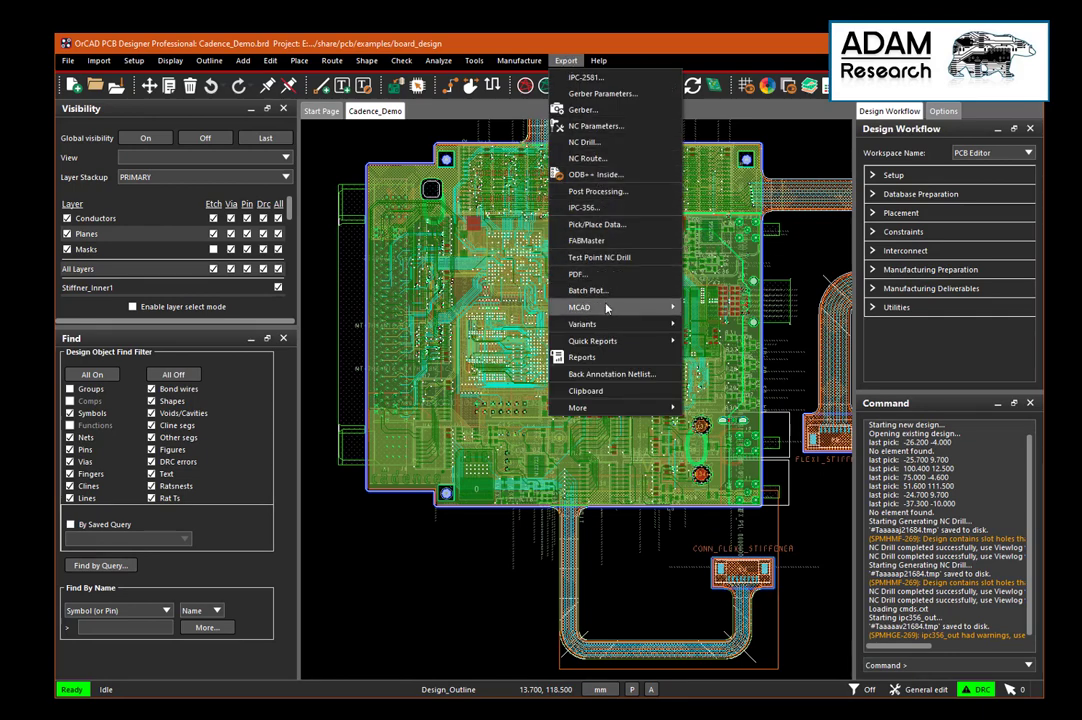
mouse_move(630, 307)
left_click(716, 328)
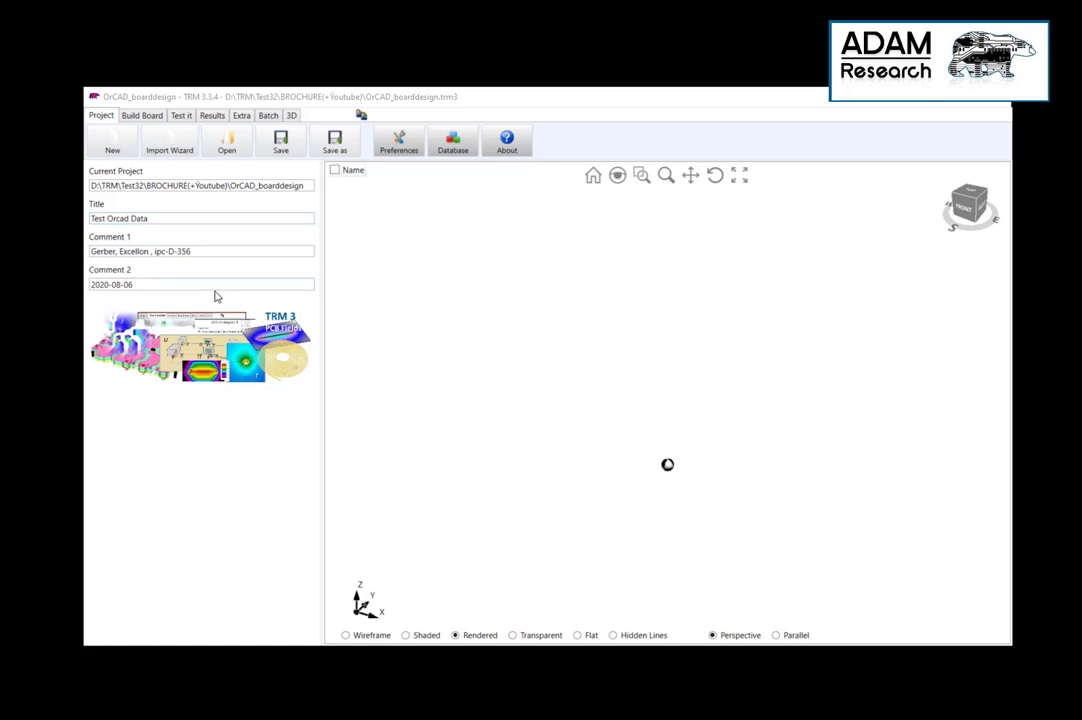
Switch to TRM and paste the exported Gerber, drill, IPC, BDF and LDF files into the OrCAD_boarddesign model folder
left_click(138, 115)
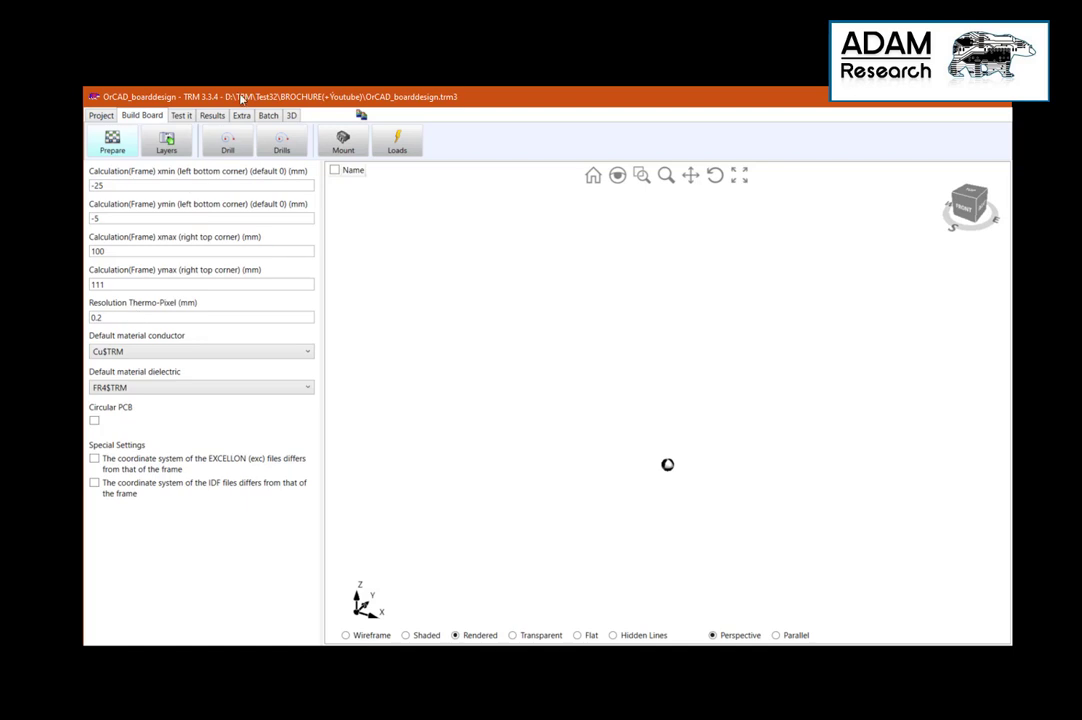
left_click(245, 118)
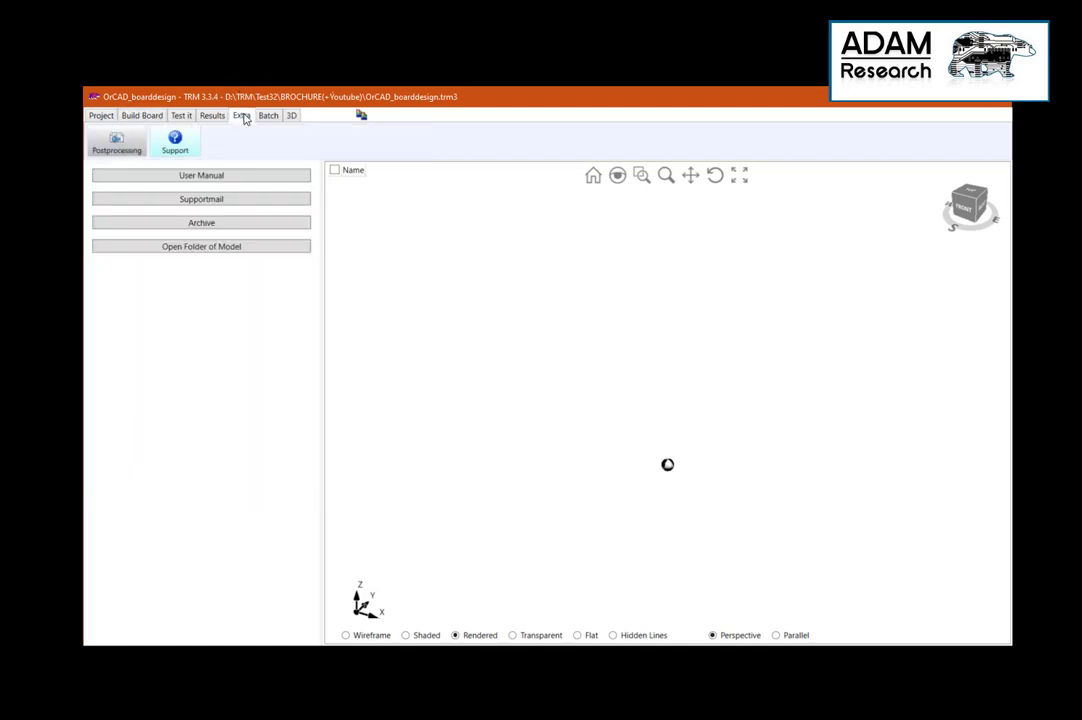
left_click(224, 245)
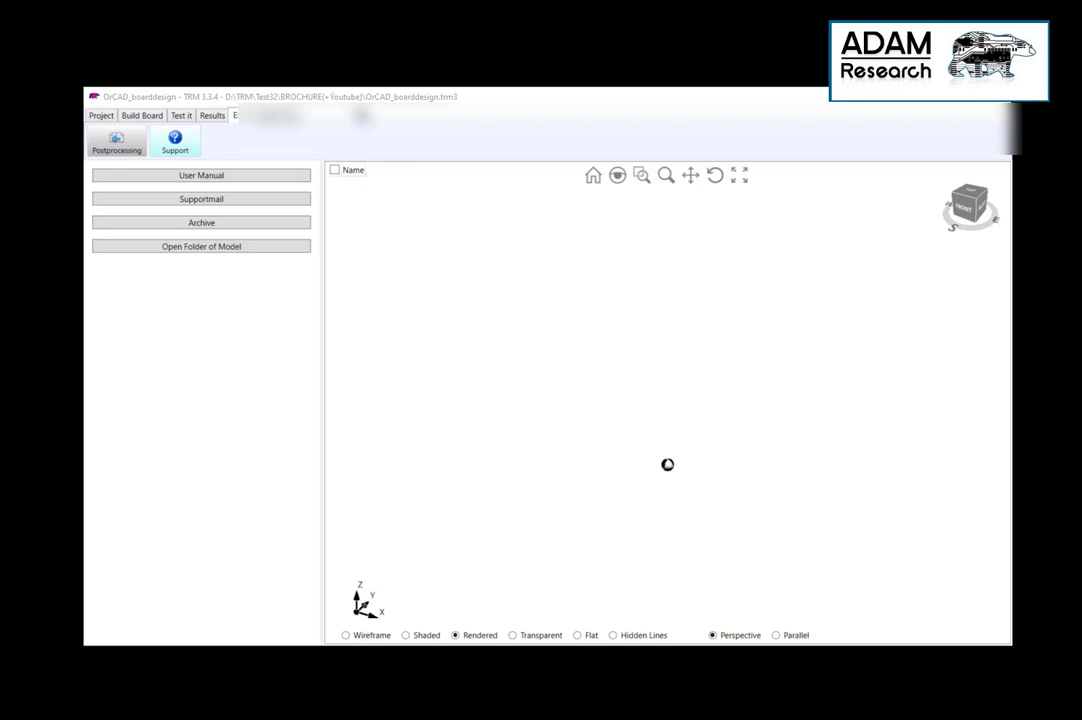
right_click(382, 248)
left_click(420, 353)
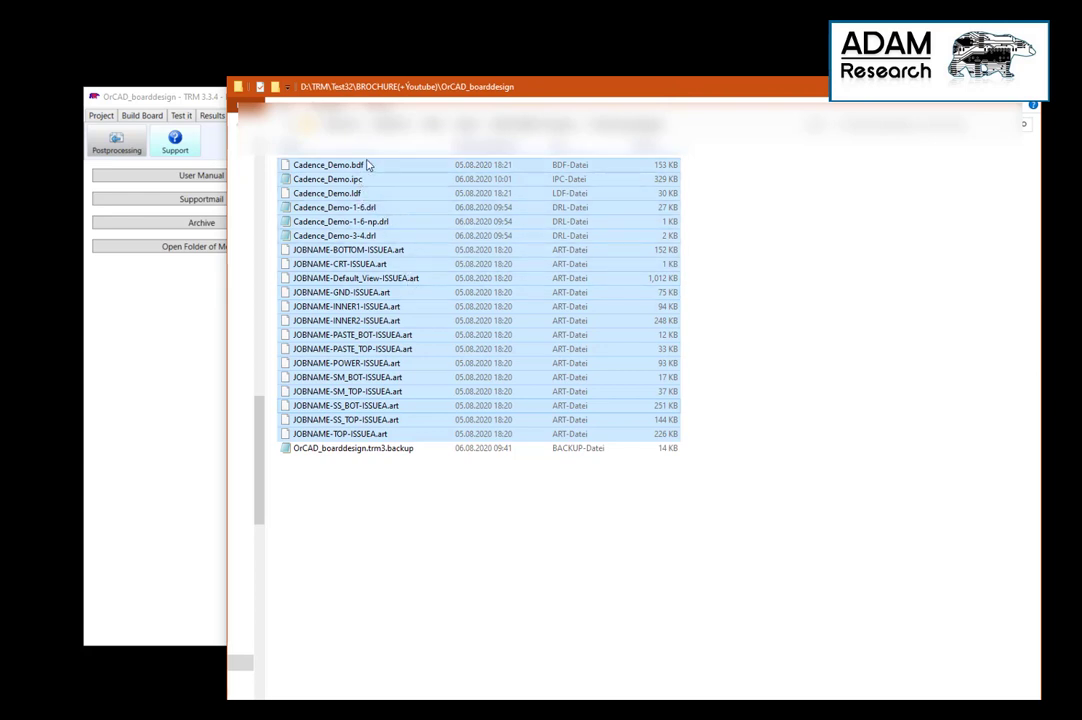
left_click(860, 290)
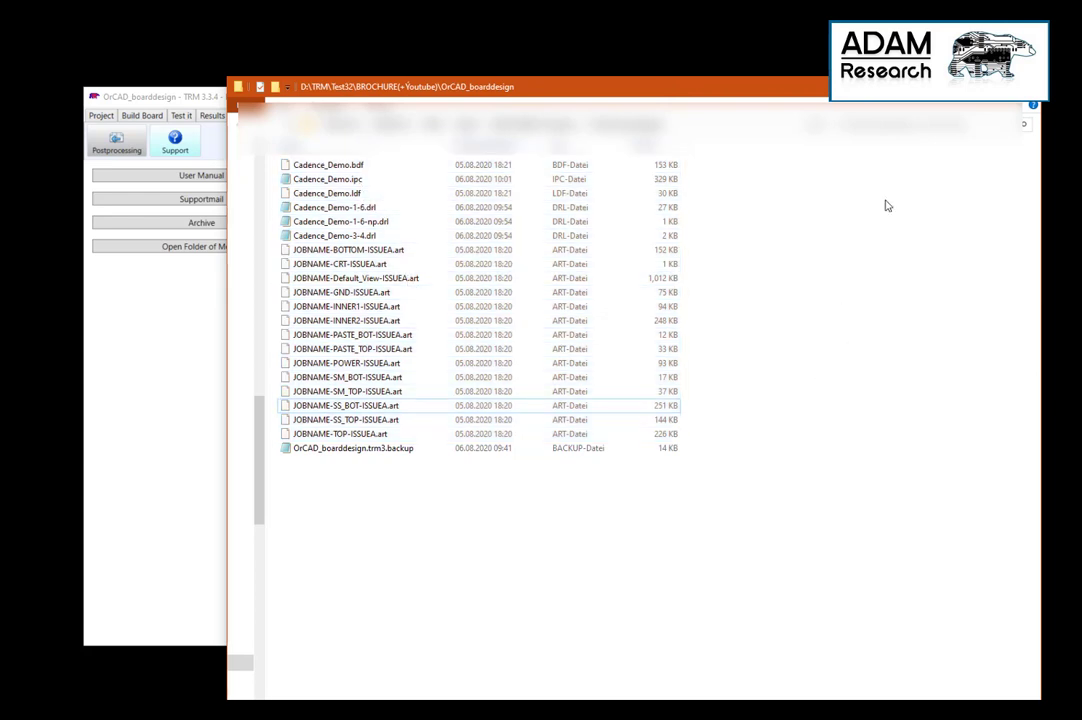
key("alt+F4")
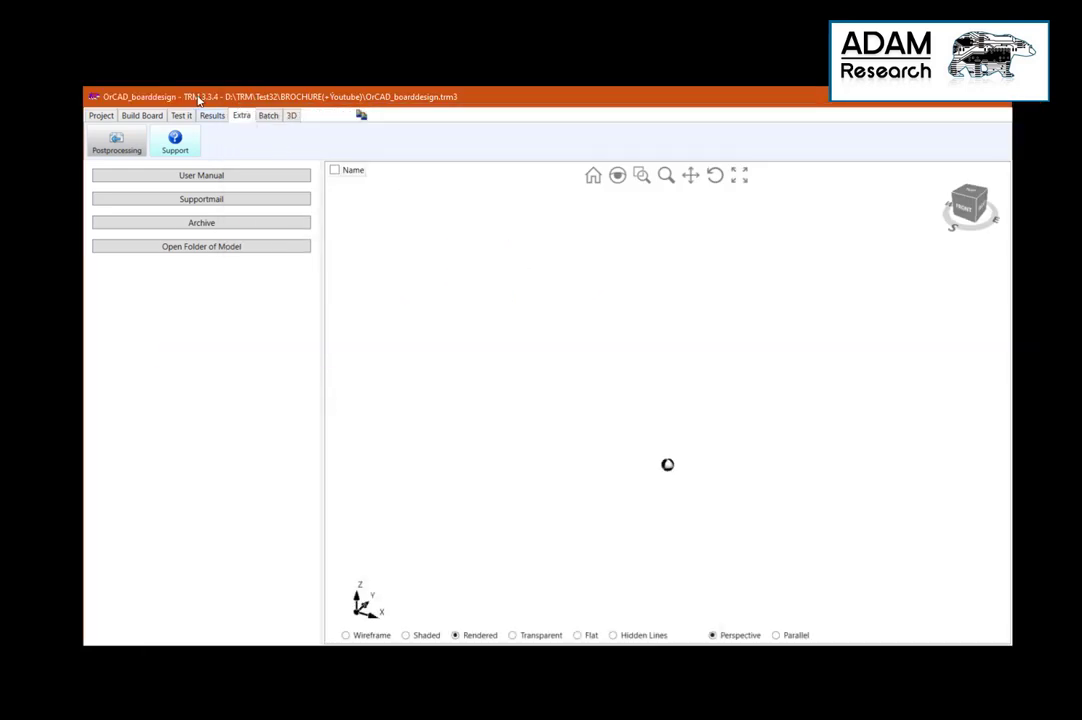
Create an empty six-layer template in the board's layer table and widen its File column
left_click(134, 119)
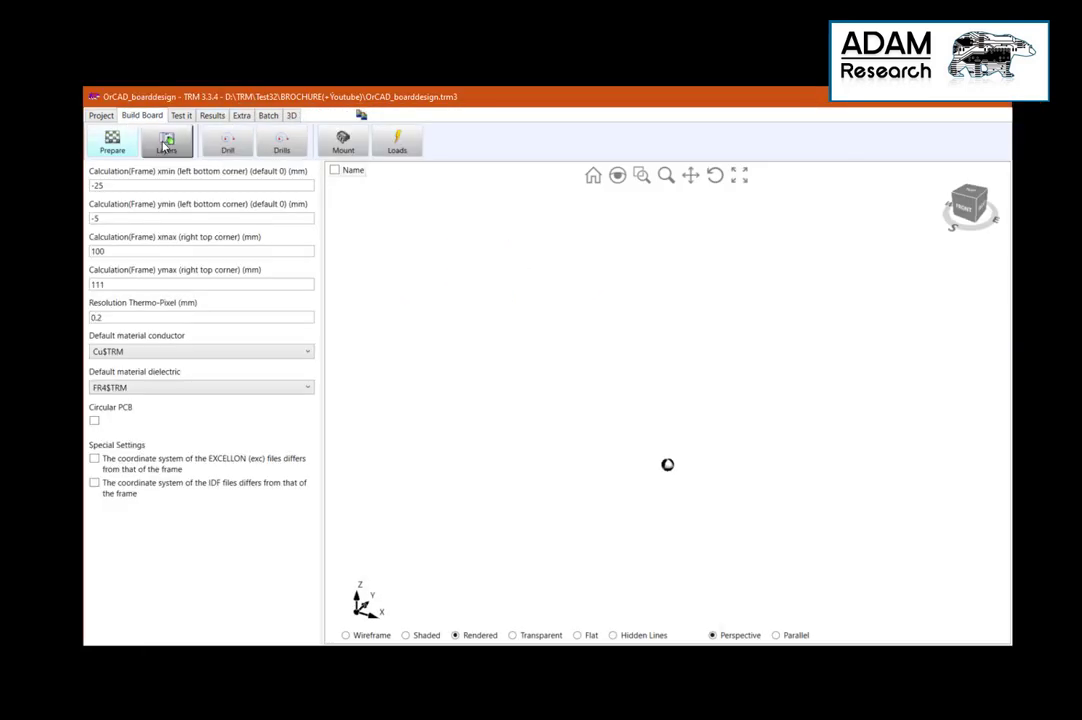
left_click(165, 142)
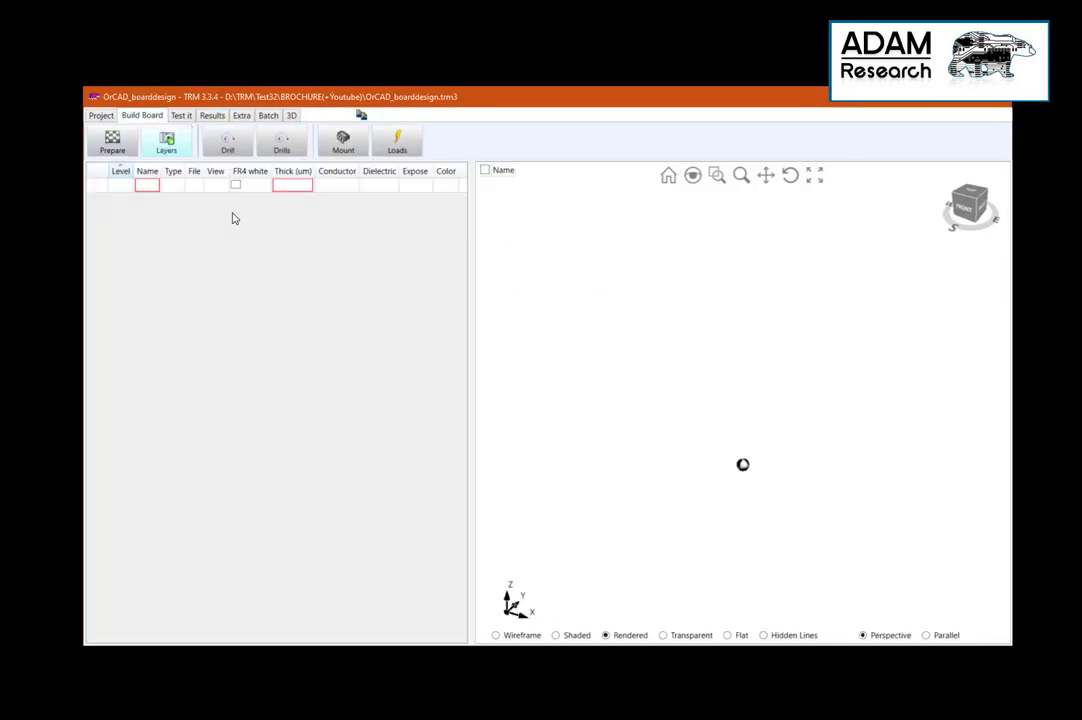
right_click(185, 190)
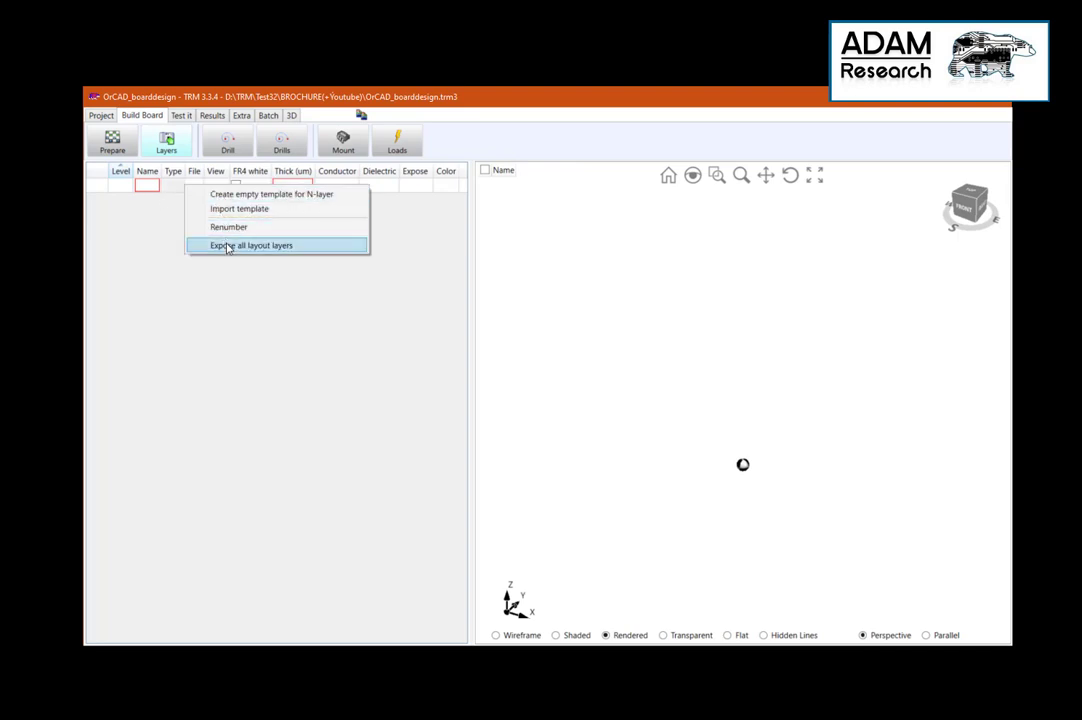
left_click(235, 194)
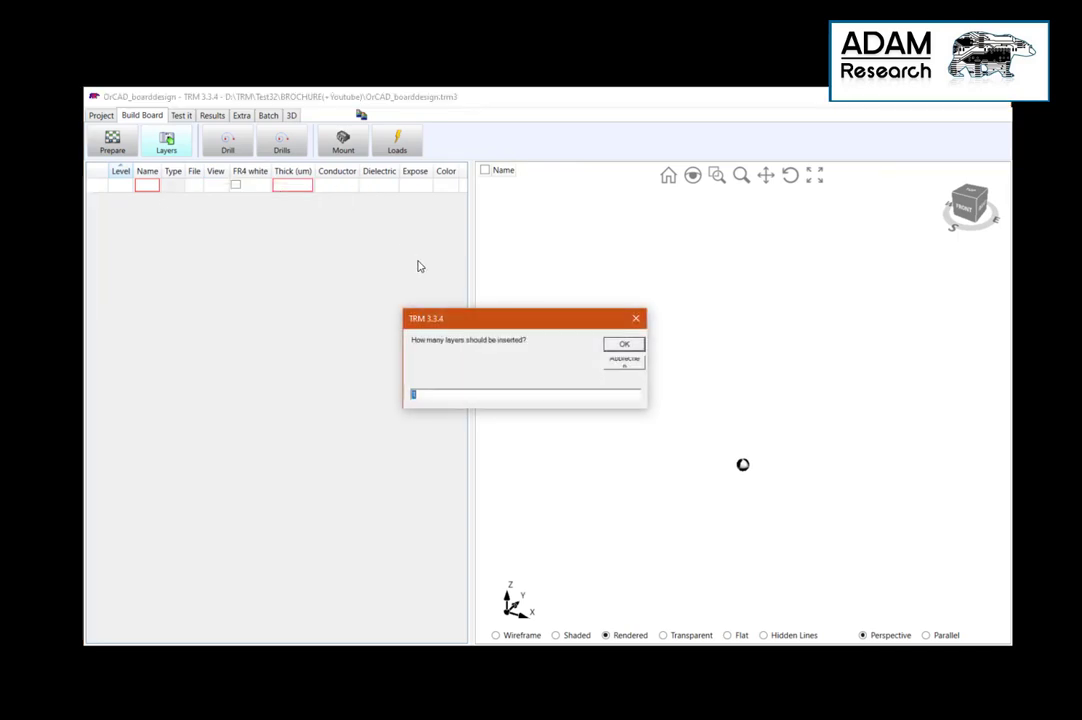
left_click(623, 344)
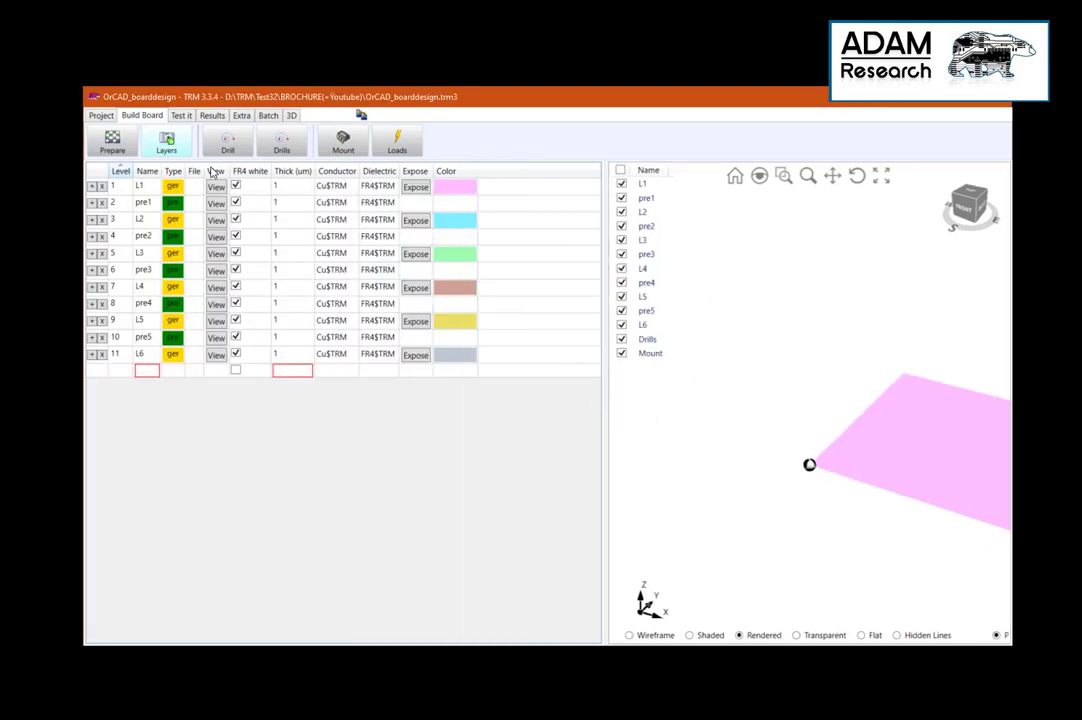
left_click_drag(203, 170, 316, 171)
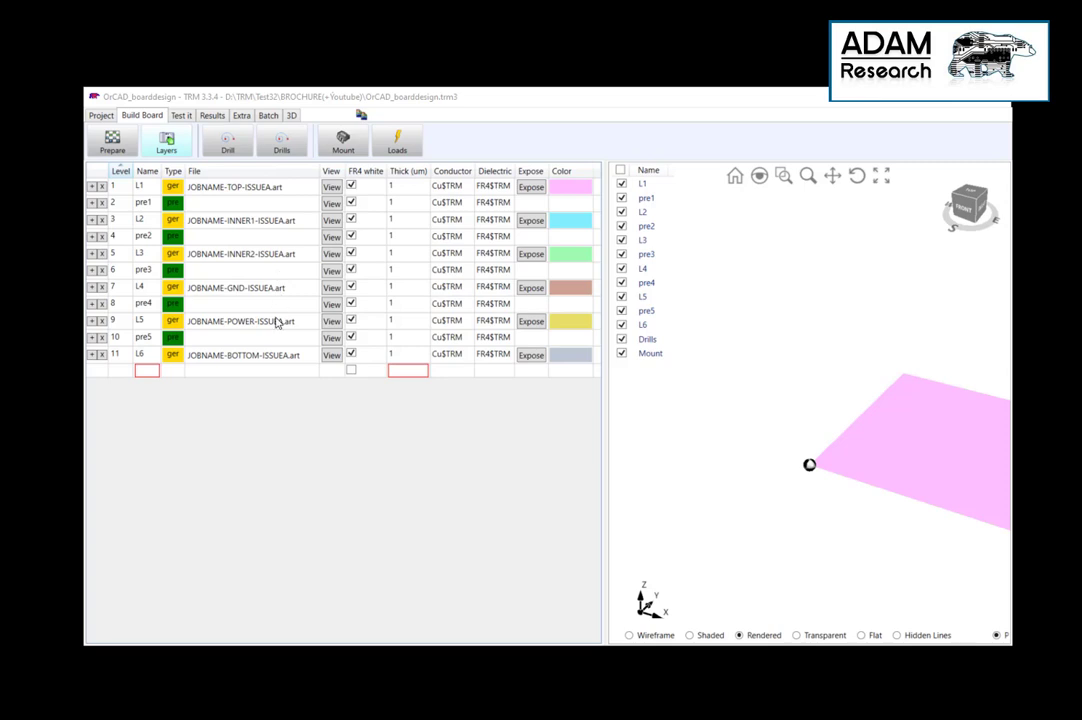
Set the thickness of all six copper layers, L1 to L6, to 35 µm
left_click(408, 186)
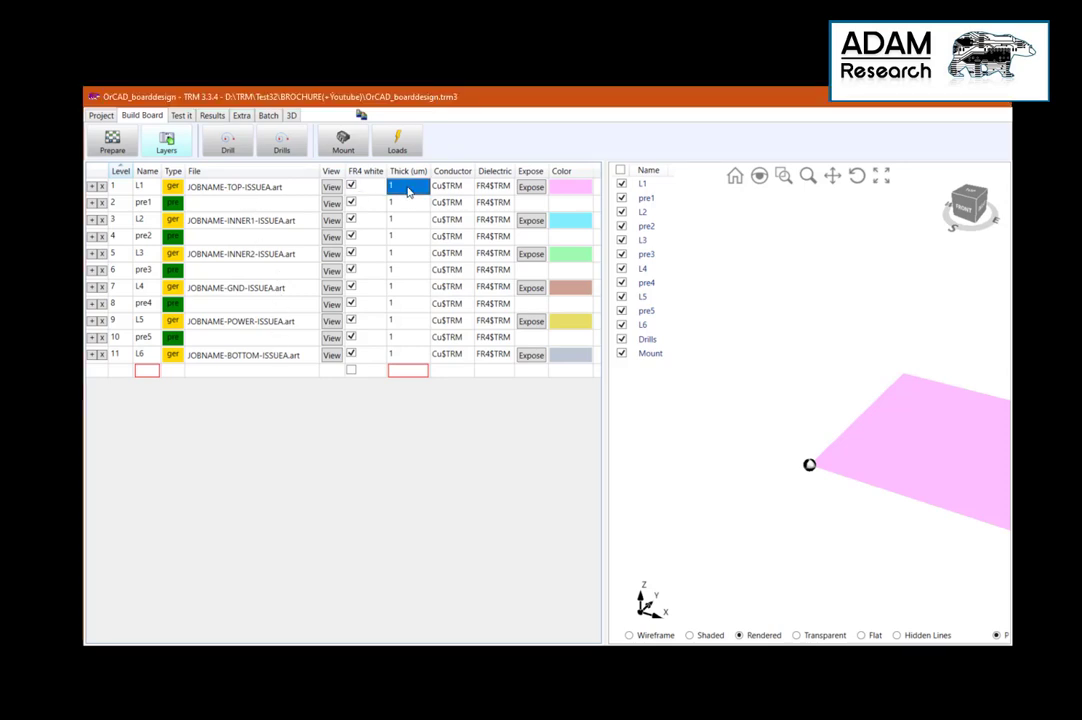
type("35")
left_click(399, 221)
type("35")
left_click(401, 254)
type("35")
left_click(405, 288)
type("35")
left_click(405, 320)
type("35")
left_click(408, 354)
type("35")
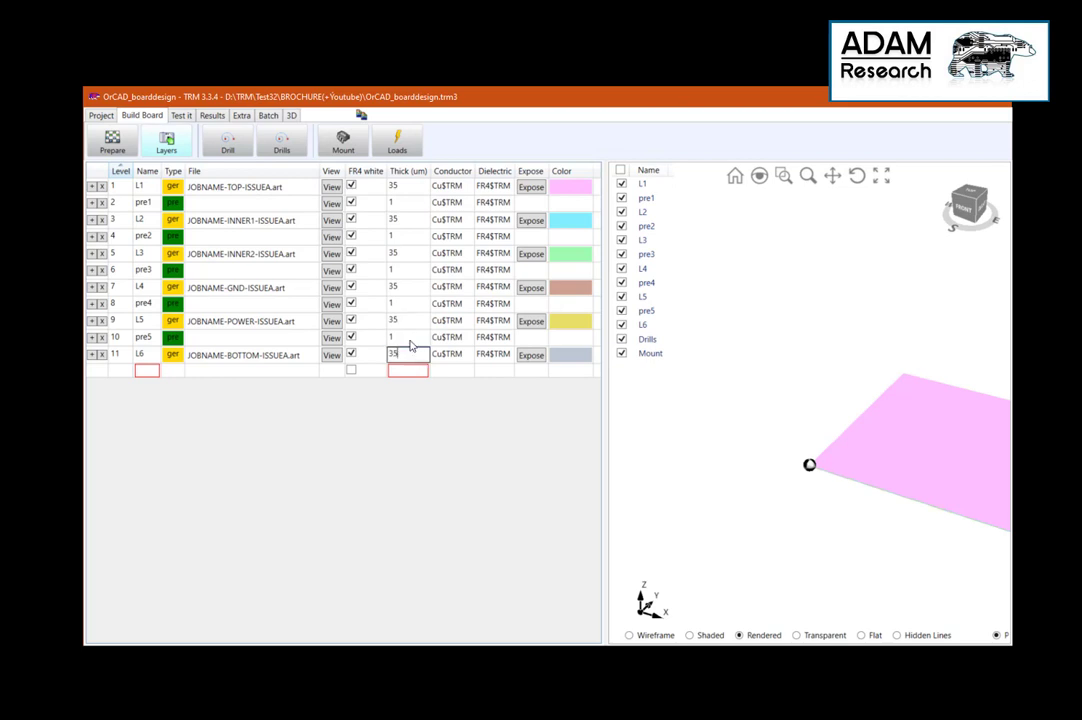
Set the prepreg thicknesses to 200 µm for pre1, pre2, pre4 and pre5, and 500 µm for pre3
left_click(408, 205)
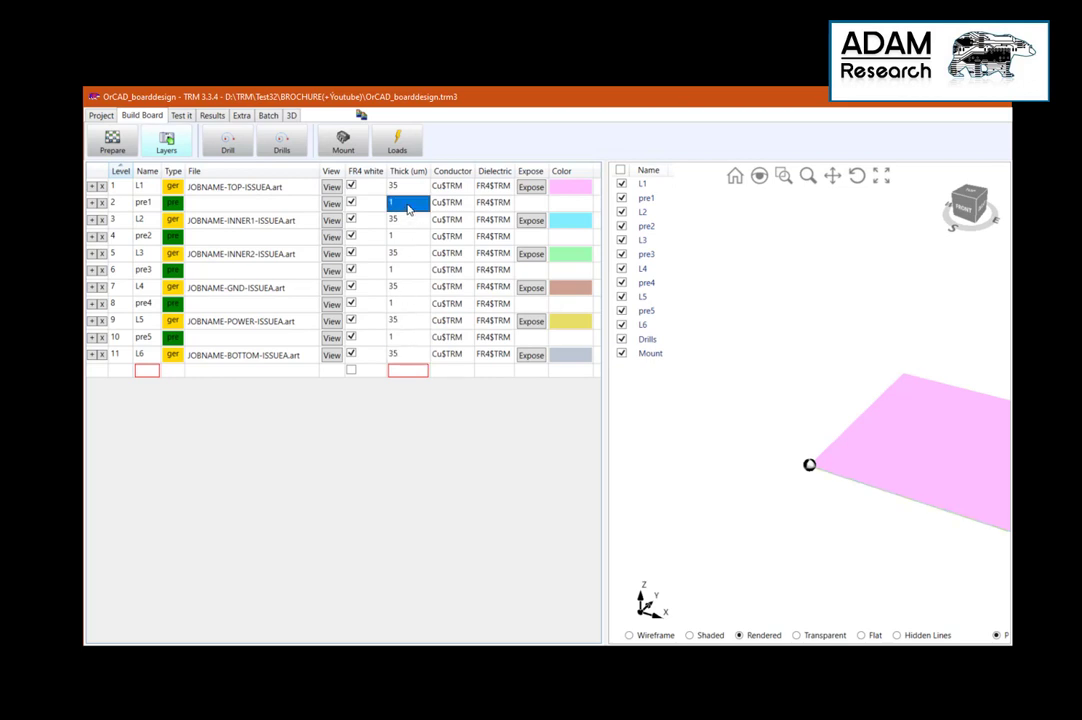
type("200")
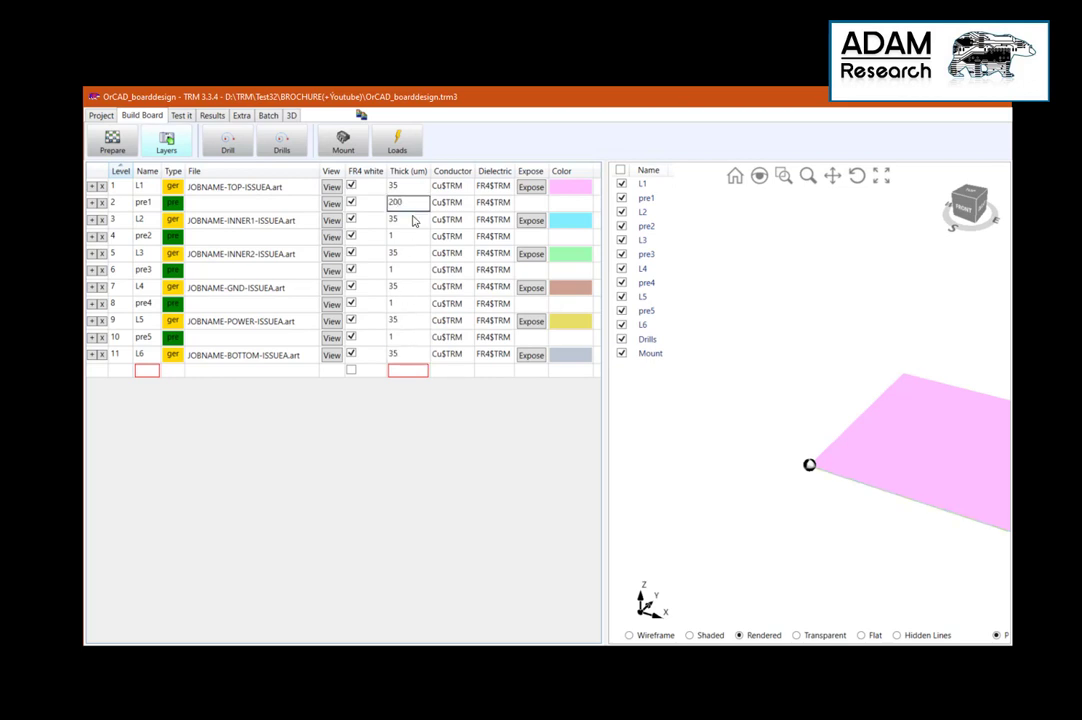
left_click(424, 236)
type("200")
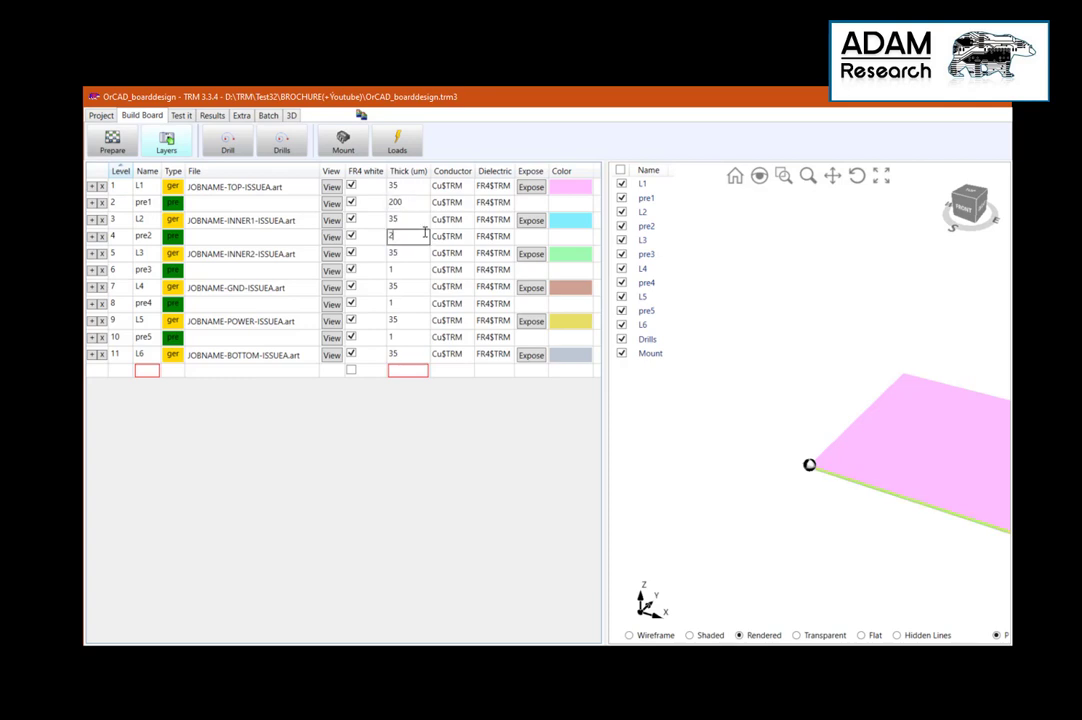
left_click(412, 271)
type("500")
left_click(410, 303)
type("200")
left_click(405, 337)
type("2")
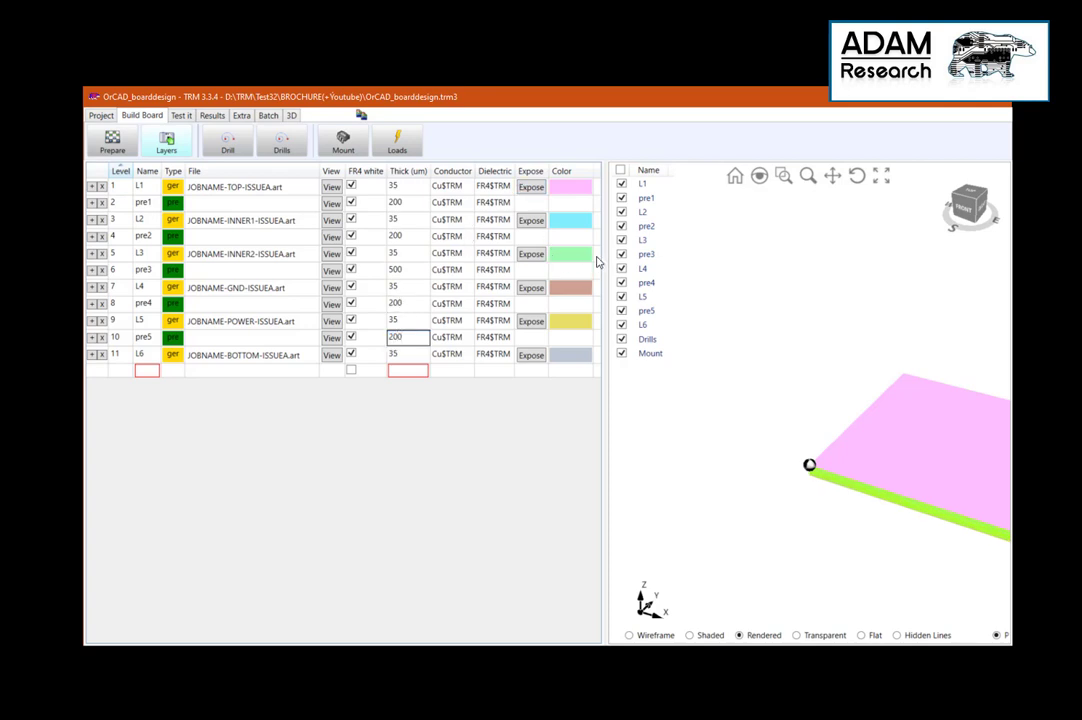
Narrow the File column and the layer table, and expose the L1 Gerber followed by all layout layers
left_click_drag(293, 175, 261, 175)
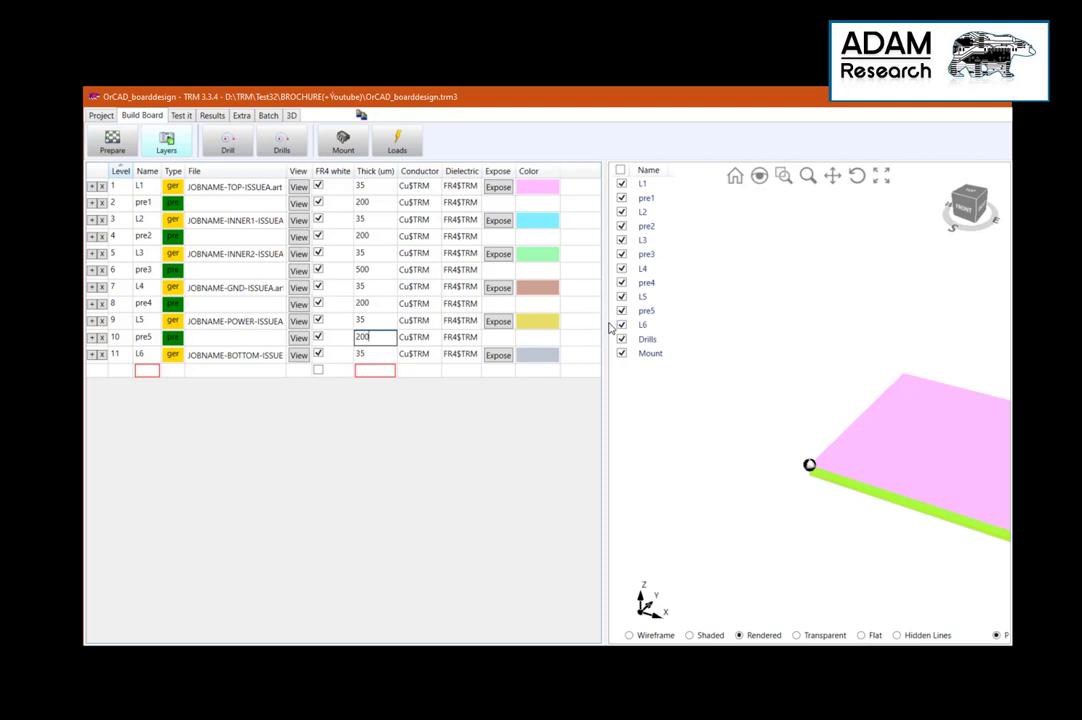
left_click_drag(604, 323, 572, 322)
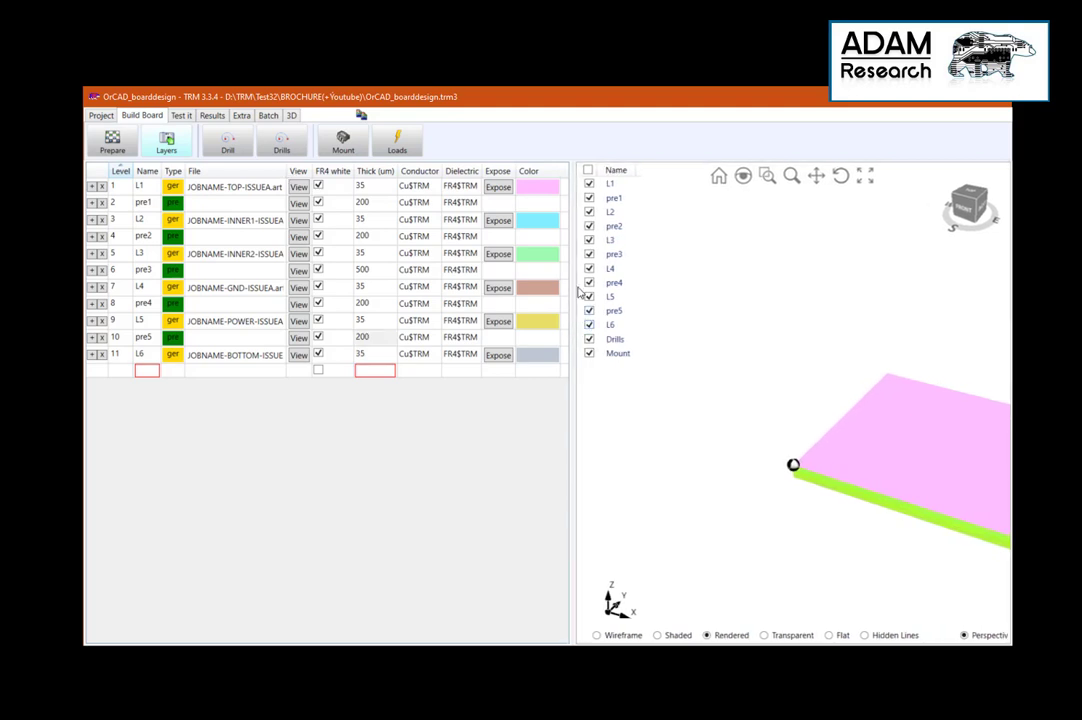
left_click(495, 189)
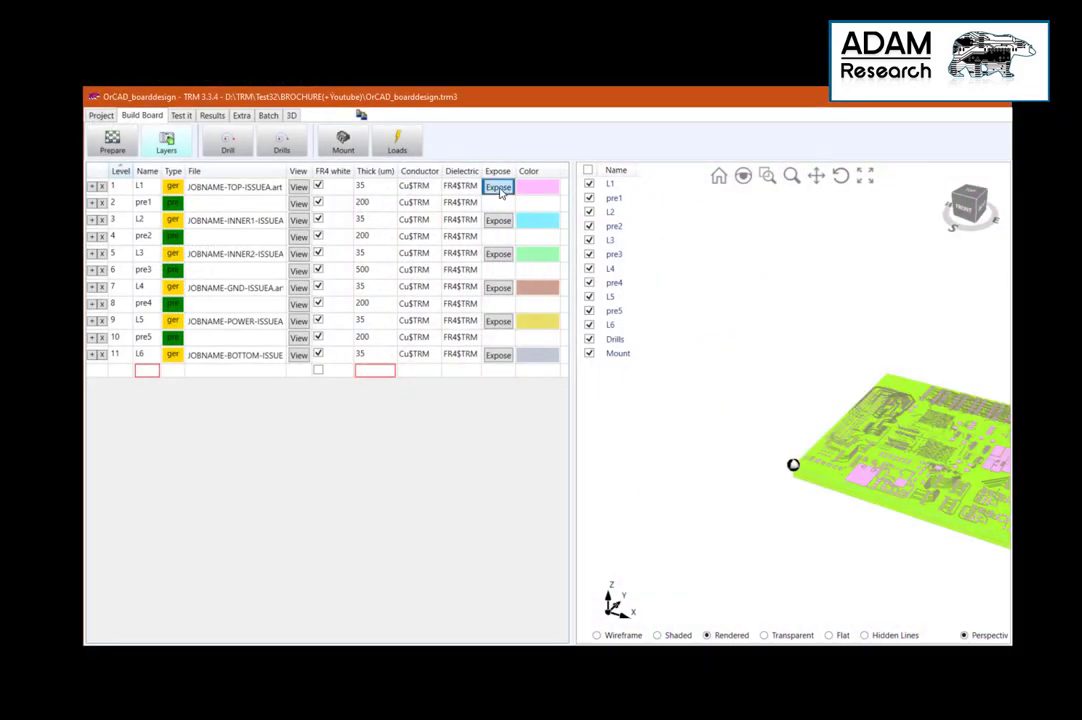
right_click(501, 193)
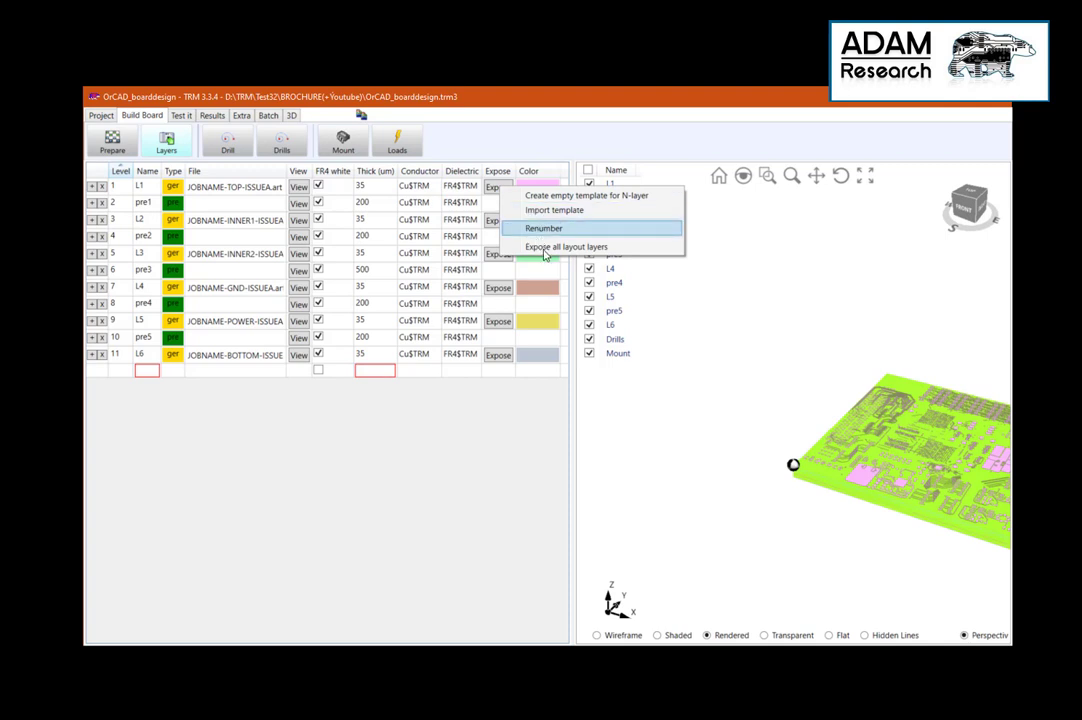
left_click(541, 248)
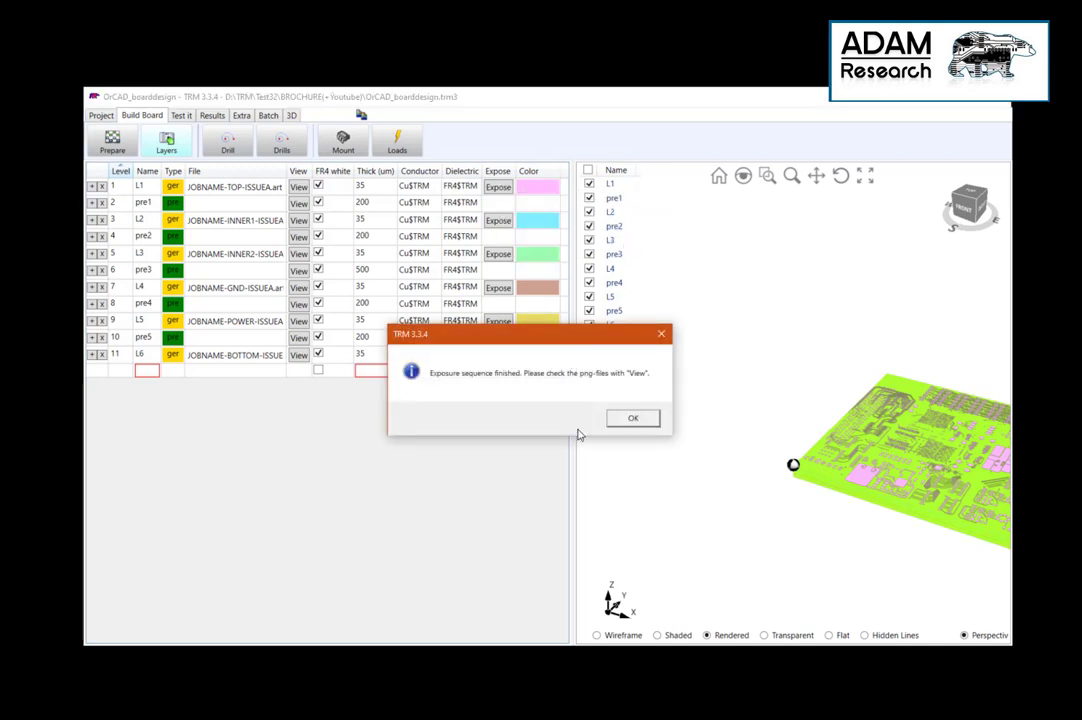
left_click(631, 419)
Enlarge the 3D board view and inspect the top copper by hiding and re-showing layer L1
left_click_drag(571, 426, 232, 440)
scroll(840, 480, "up", 5)
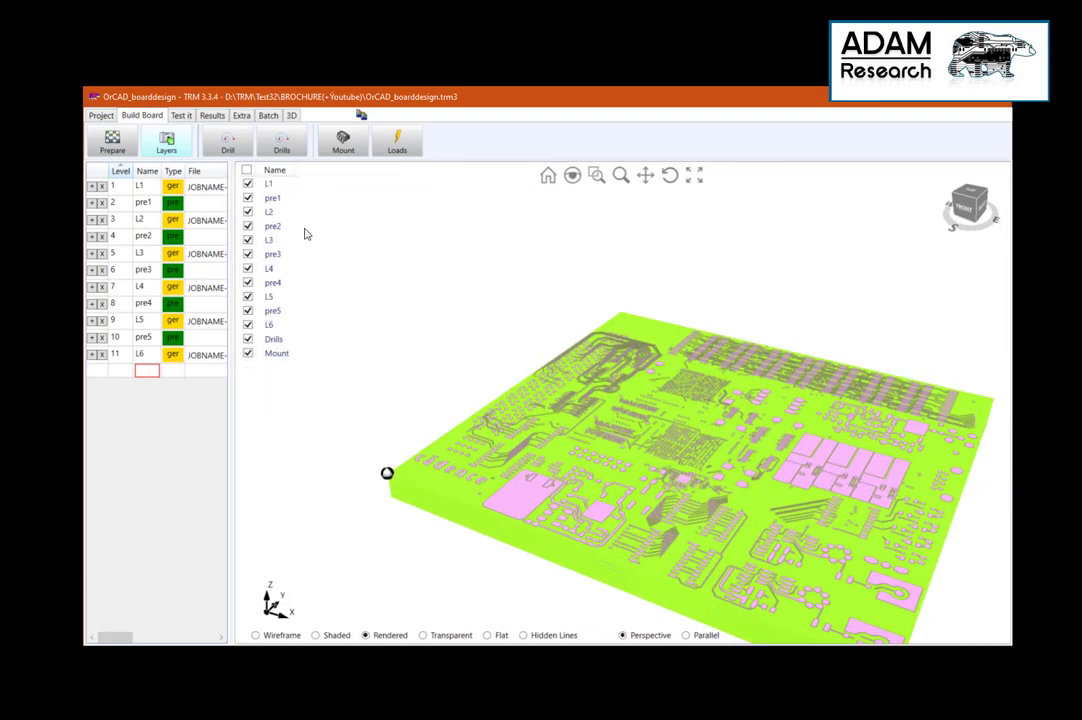
left_click(248, 185)
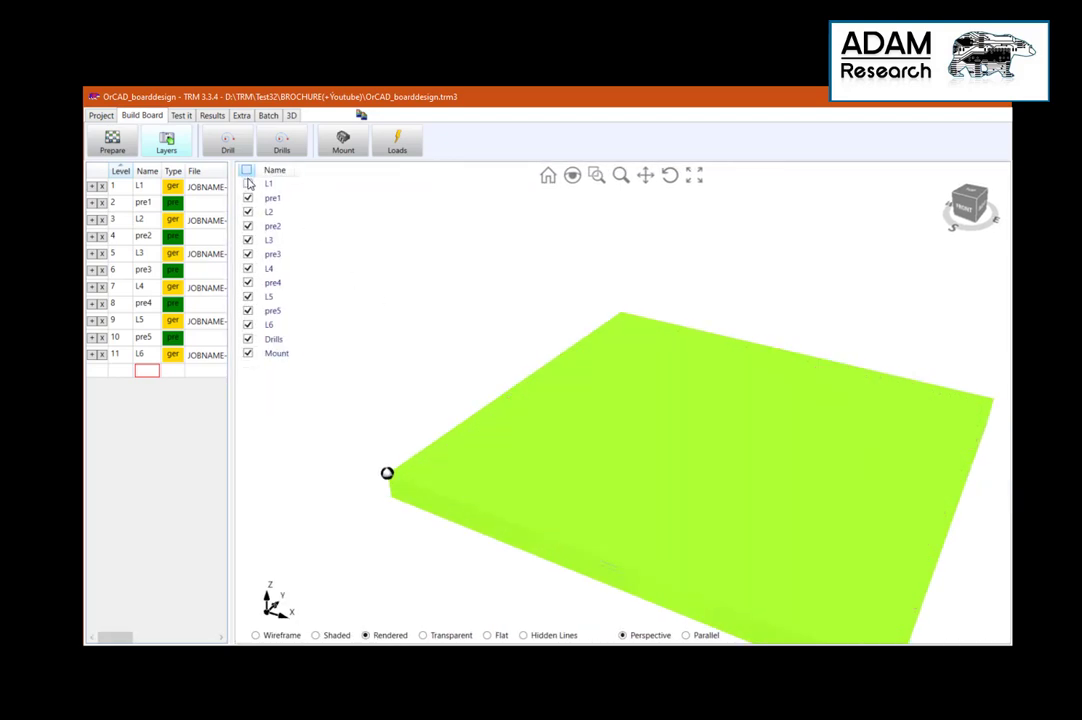
left_click(248, 185)
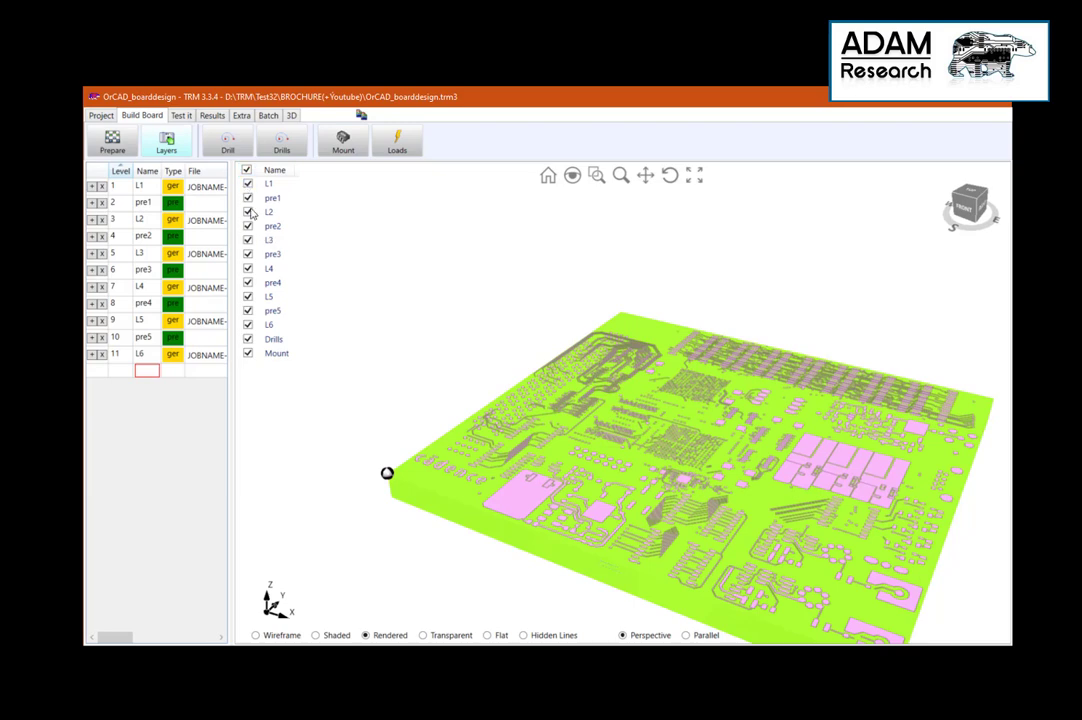
Show only the copper layers L1 to L6 in the 3D view, leaving prepregs, drills and mount hidden
left_click(247, 170)
left_click(248, 185)
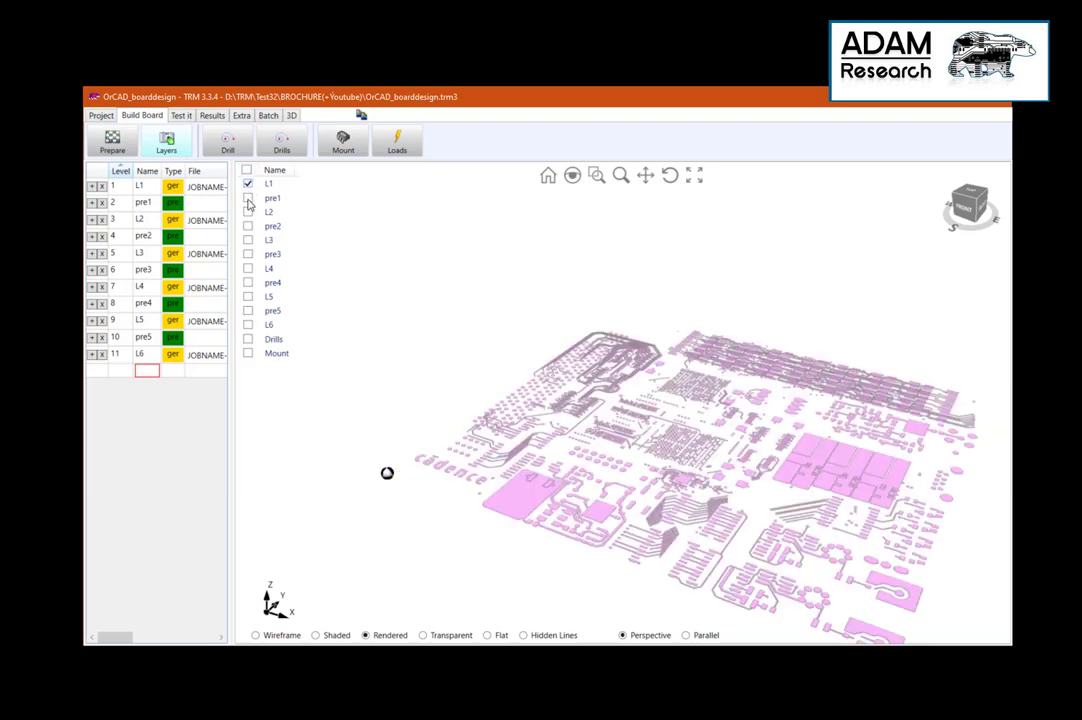
left_click(248, 212)
left_click_drag(581, 400, 680, 495)
left_click(248, 240)
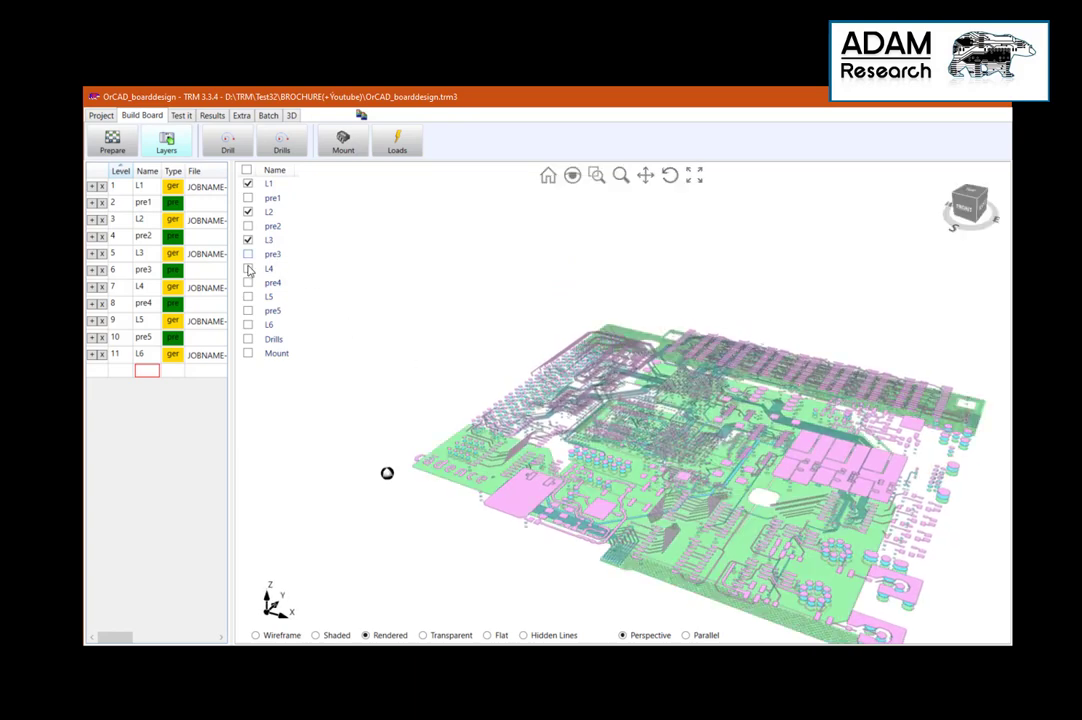
left_click(248, 268)
left_click(248, 297)
left_click(248, 325)
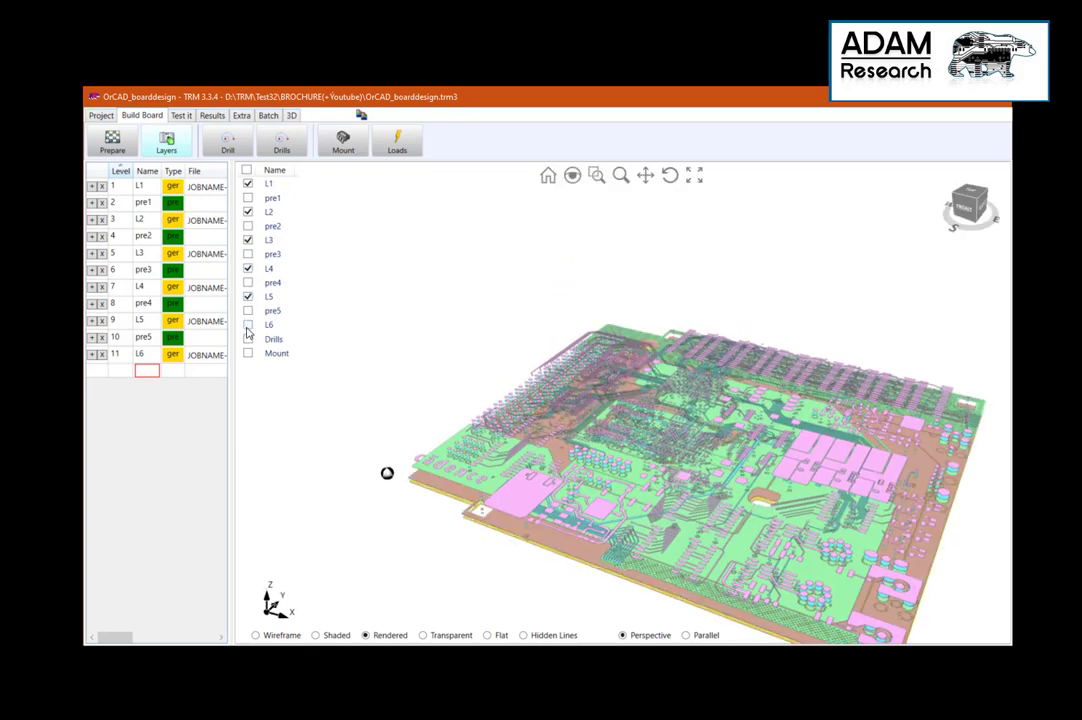
left_click_drag(524, 371, 493, 258)
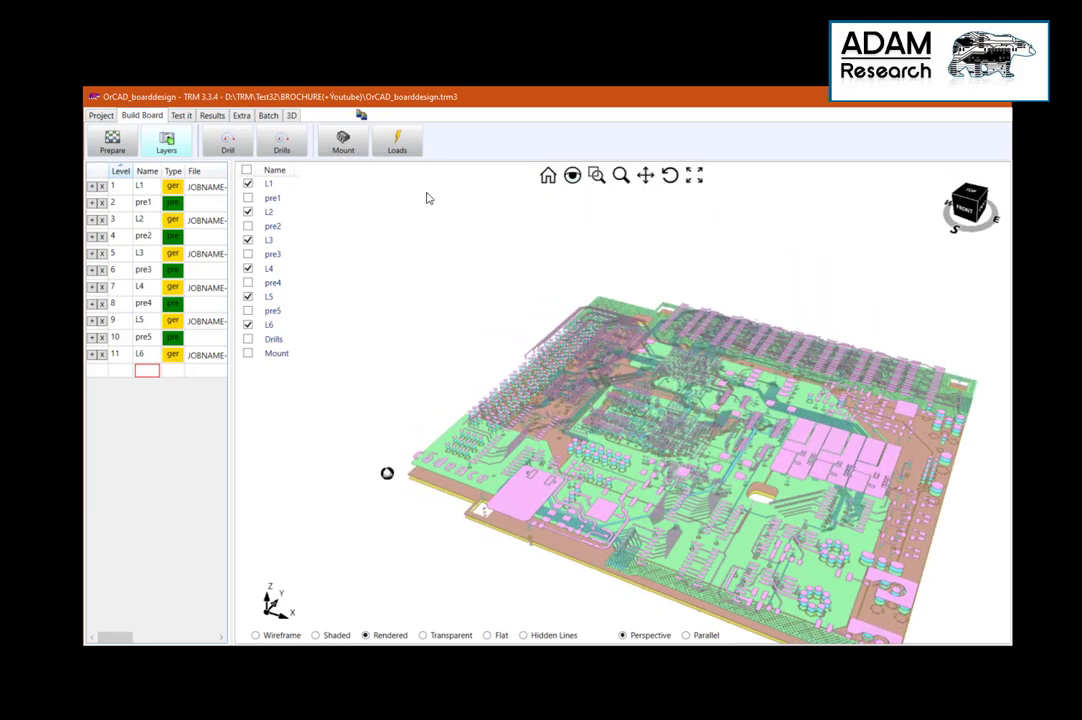
Add an Excellon (exc) entry to the drill table and assign the file Cadence_Demo-1-6.drl to it
left_click_drag(233, 213, 554, 213)
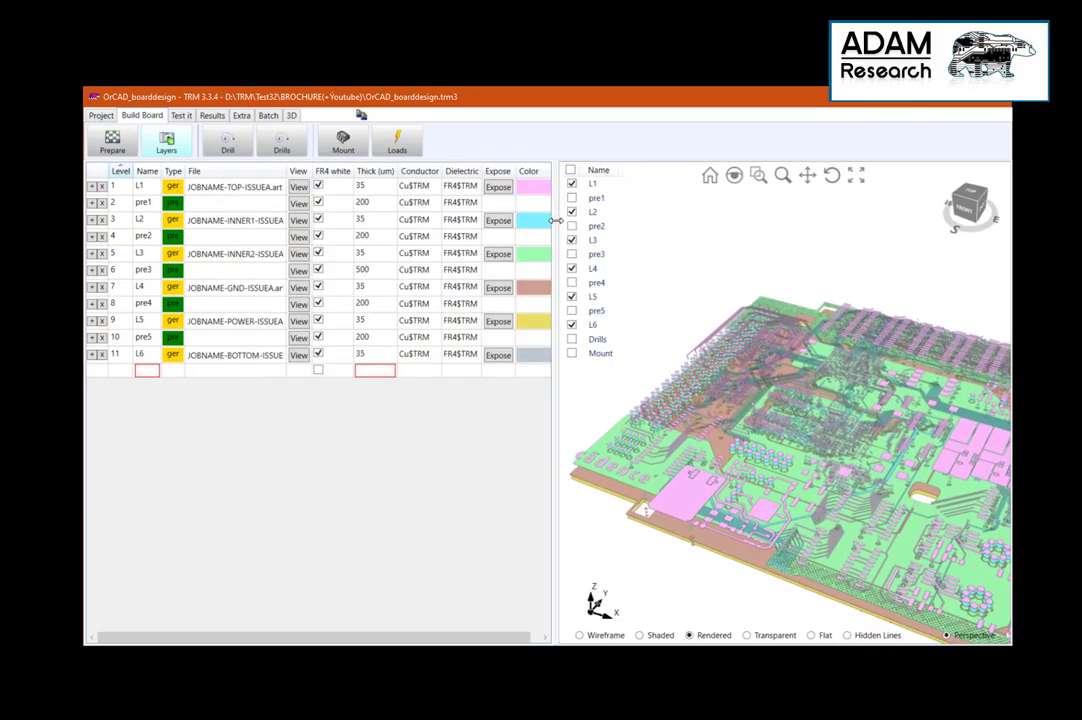
left_click(226, 146)
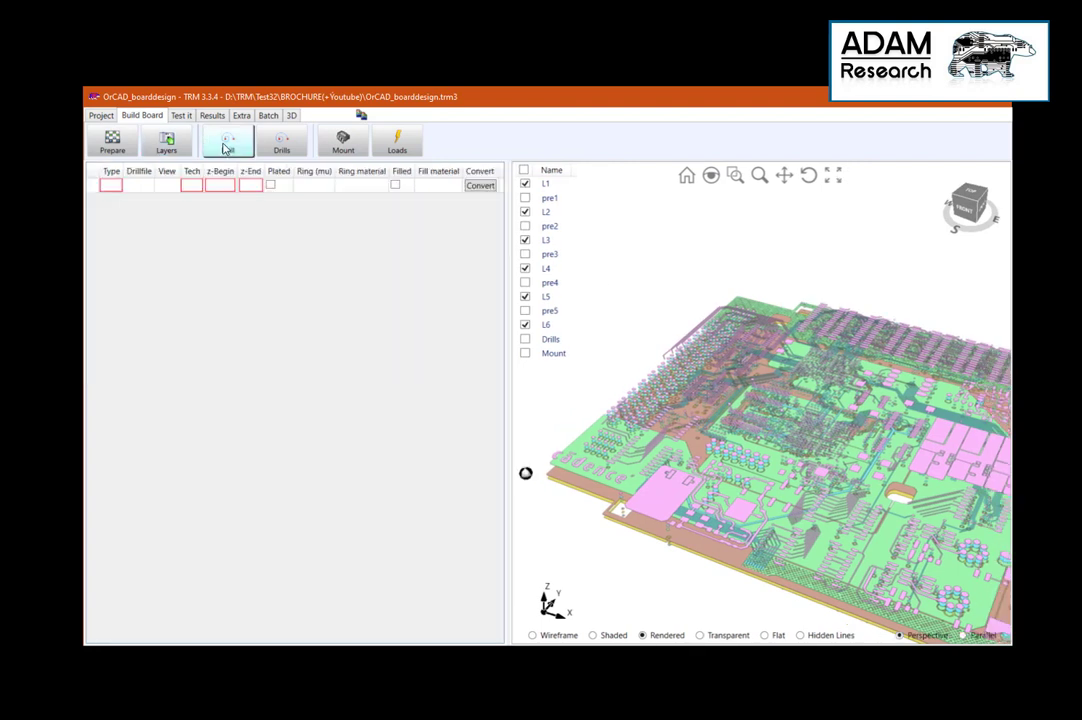
left_click(112, 187)
left_click(116, 190)
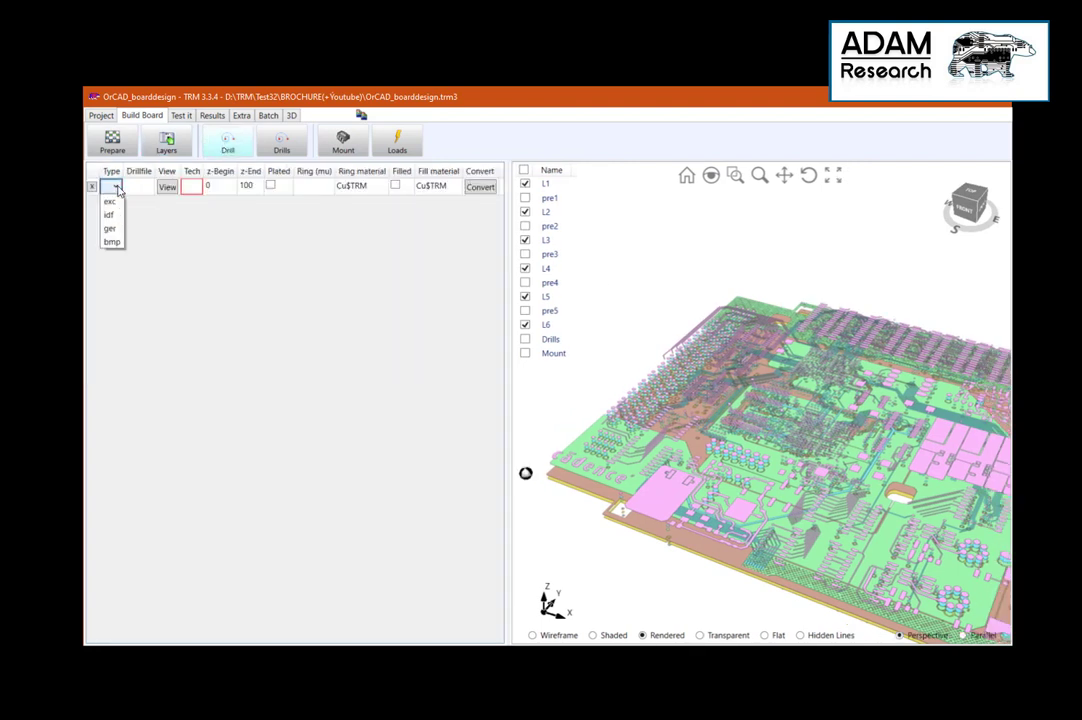
left_click(113, 203)
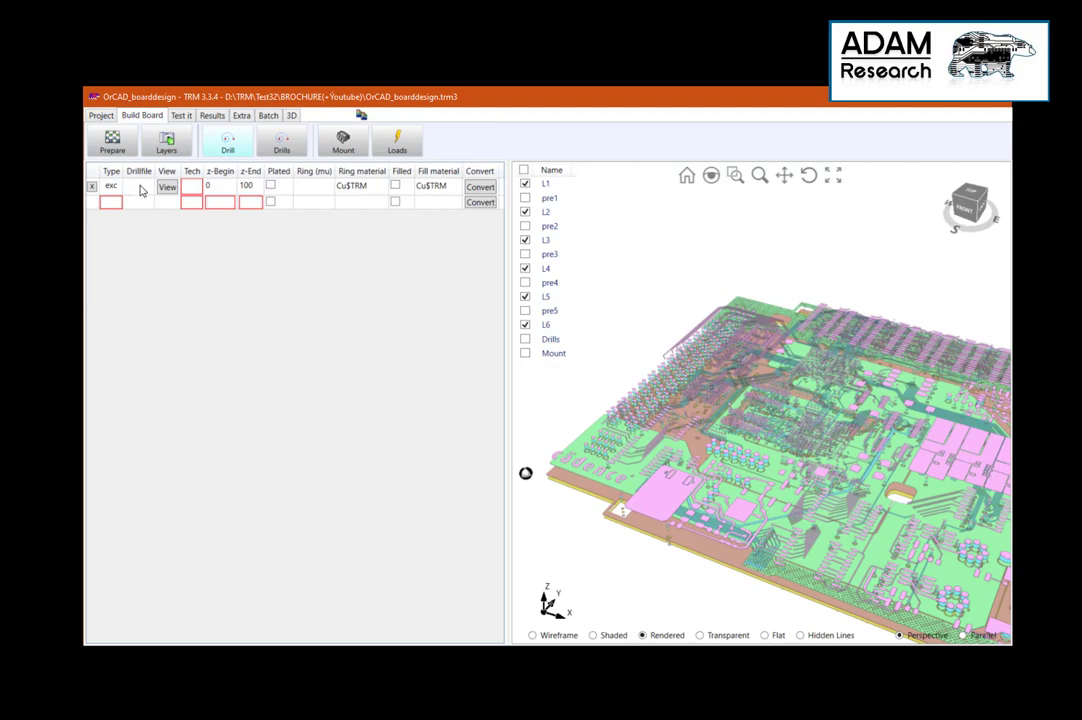
left_click(141, 190)
scroll(278, 471, "down", 1)
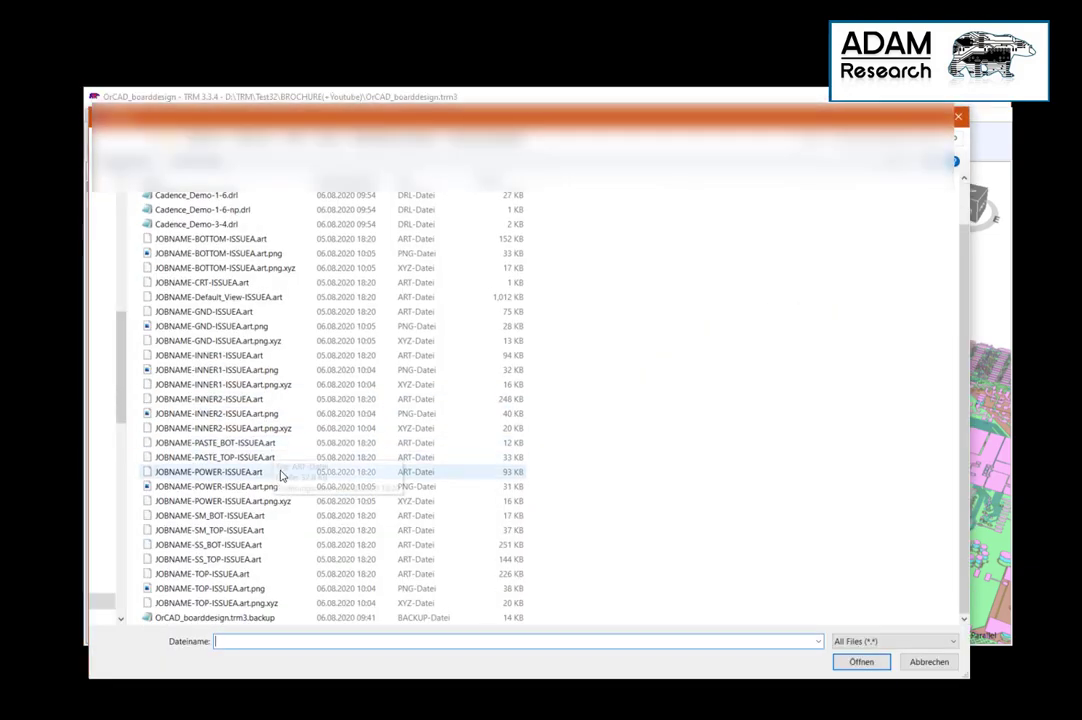
scroll(283, 481, "up", 1)
left_click(230, 247)
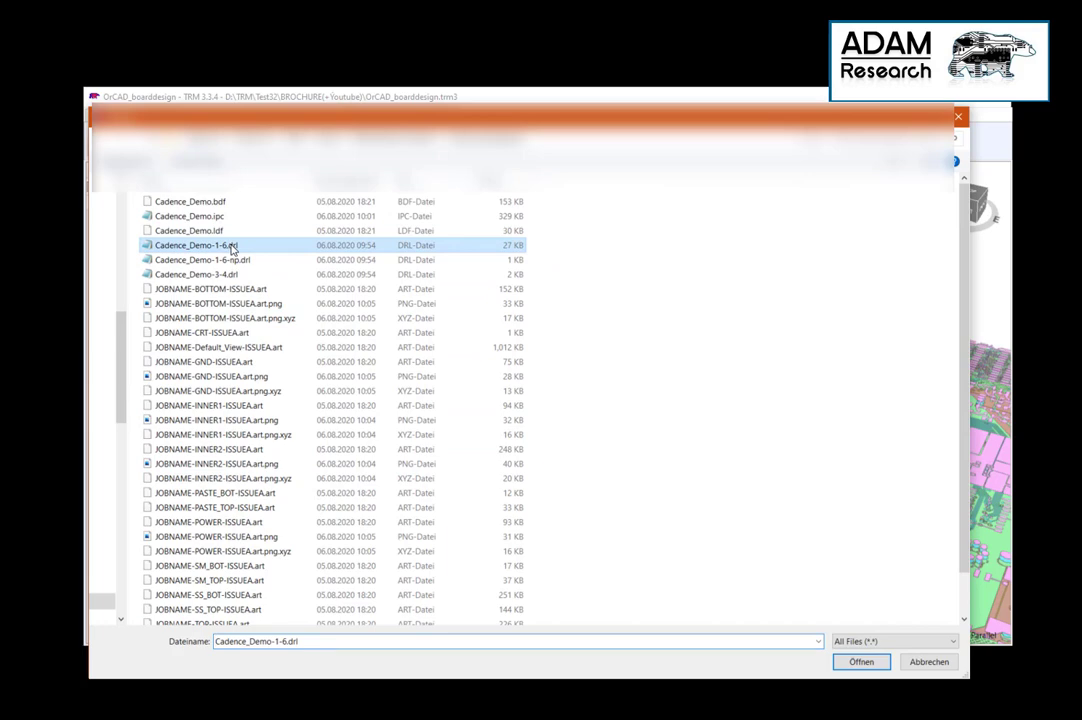
left_click(861, 663)
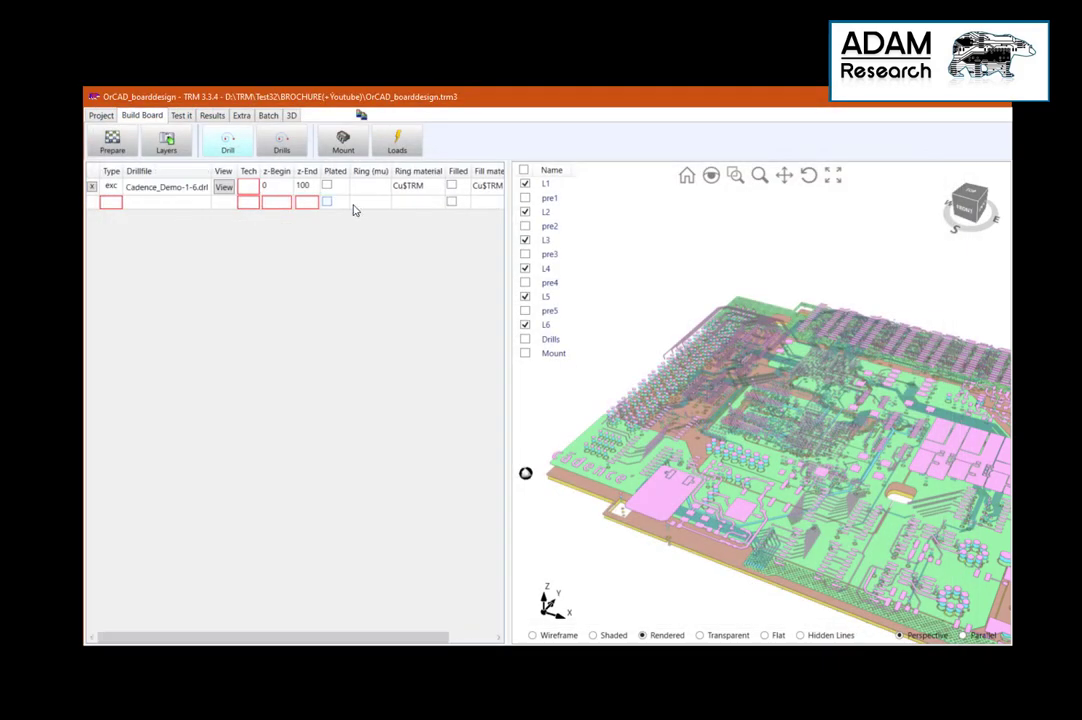
Define the Cadence_Demo-1-6.drl drills as plated TH technology with a 25 µm ring
left_click(250, 187)
left_click(250, 187)
left_click(252, 187)
left_click(247, 203)
left_click(335, 186)
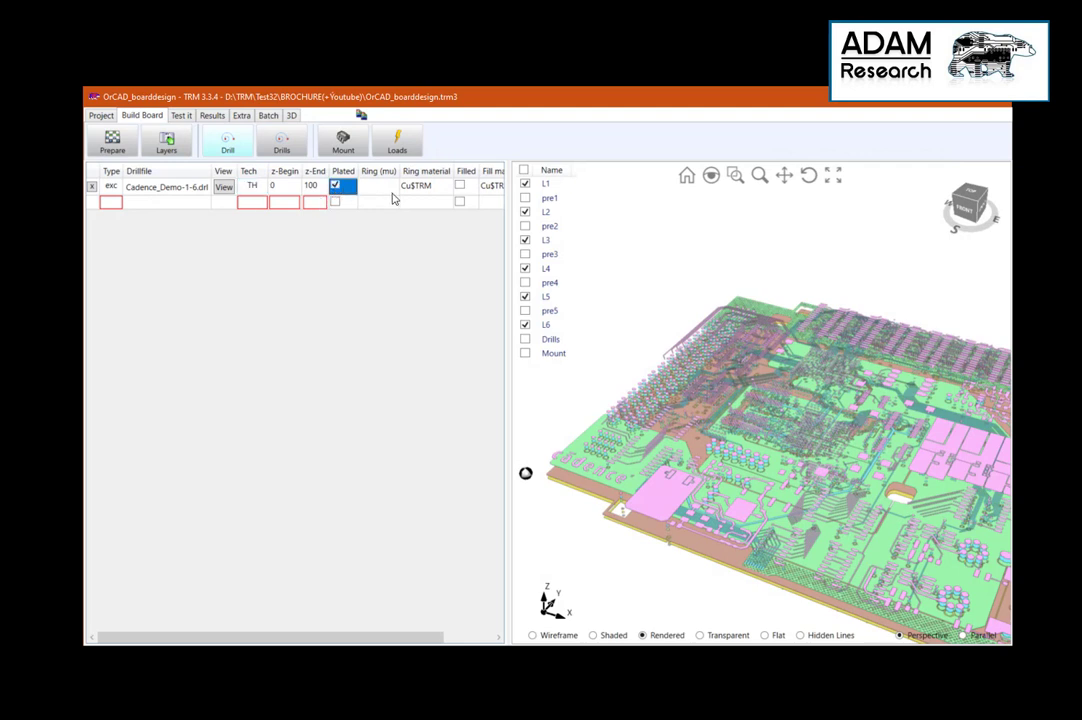
left_click(389, 192)
type("2")
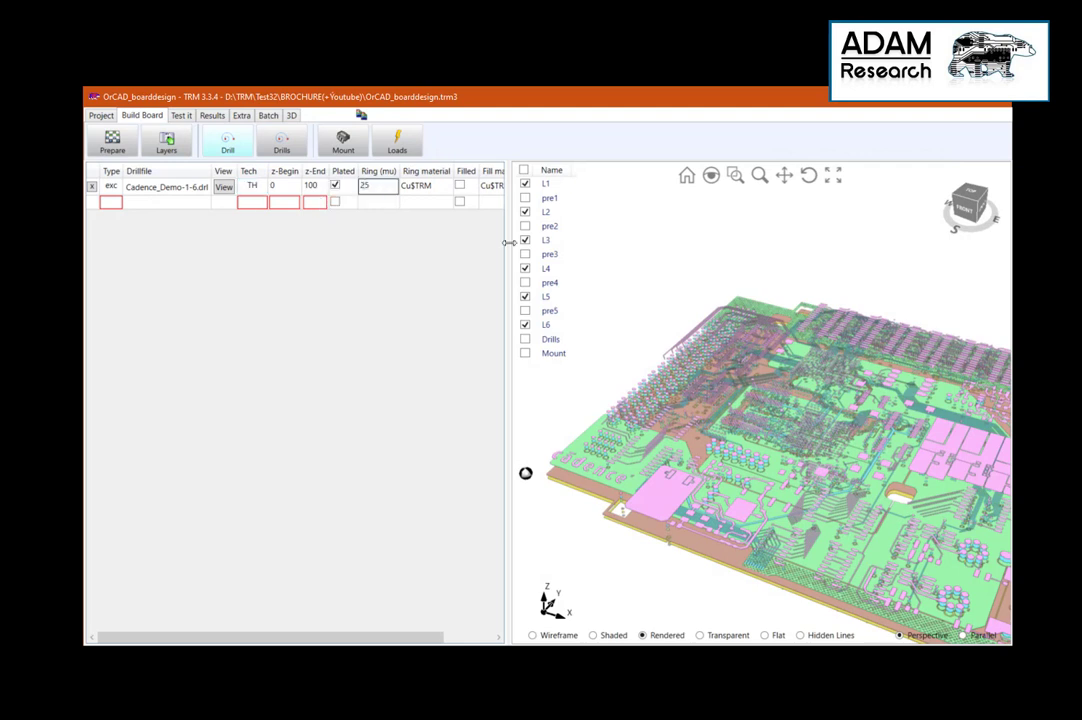
type("5")
left_click_drag(508, 242, 618, 251)
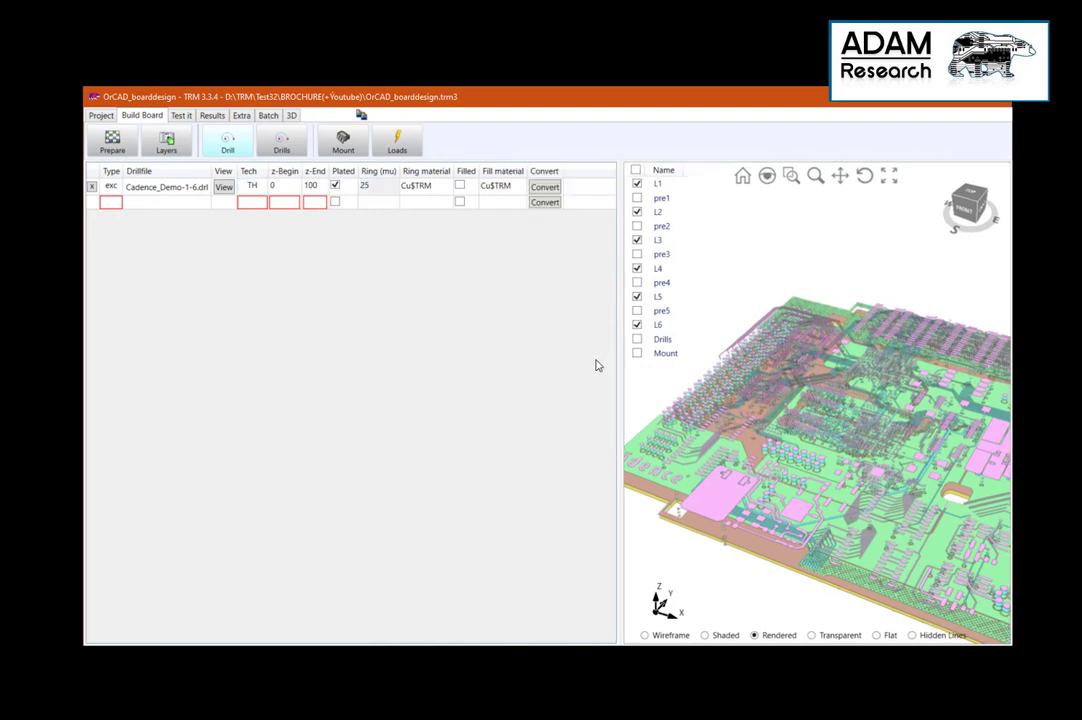
Convert Cadence_Demo-1-6.drl with 5 fractional digits, close its plot and look through the resulting drills list
left_click(549, 188)
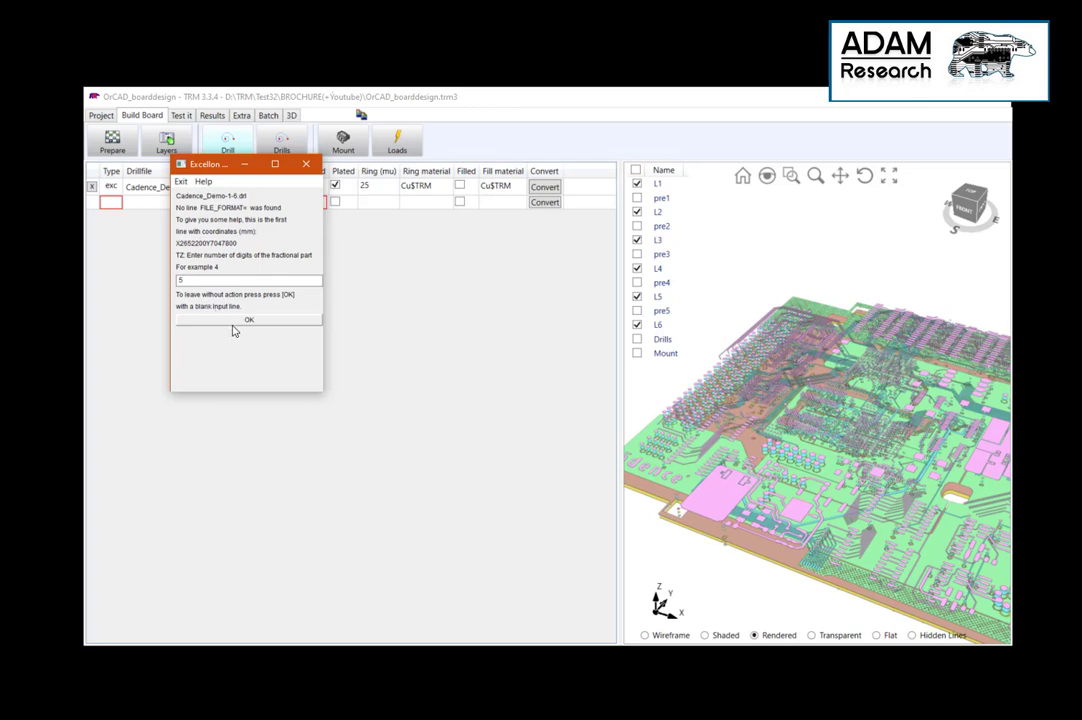
left_click(240, 321)
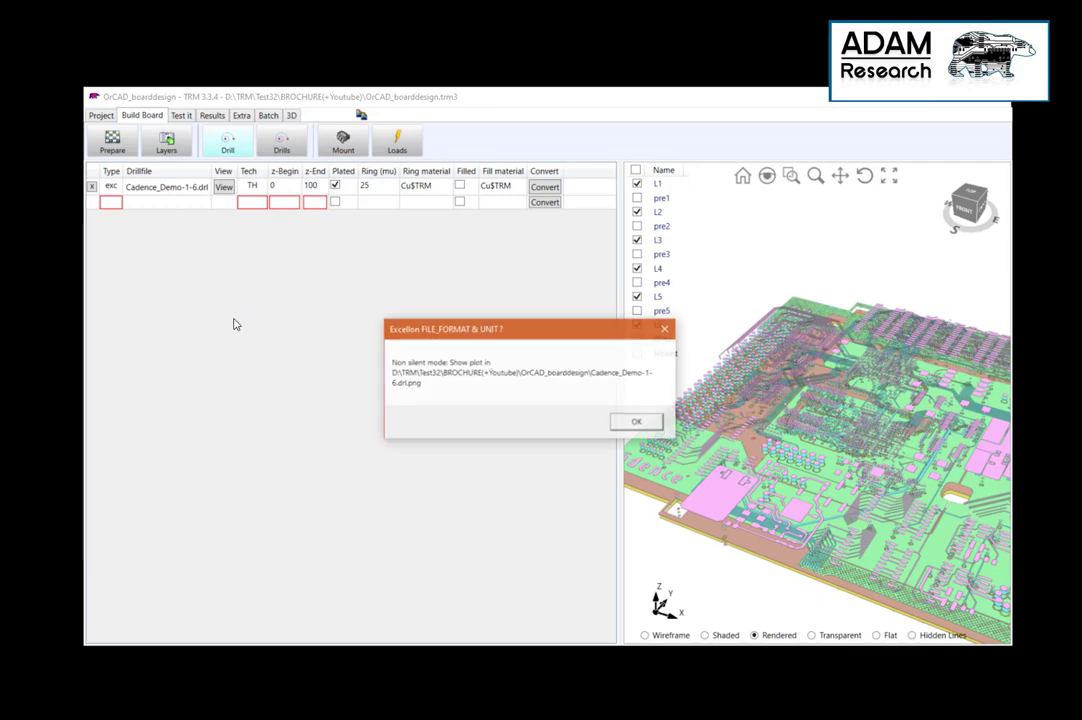
left_click(632, 425)
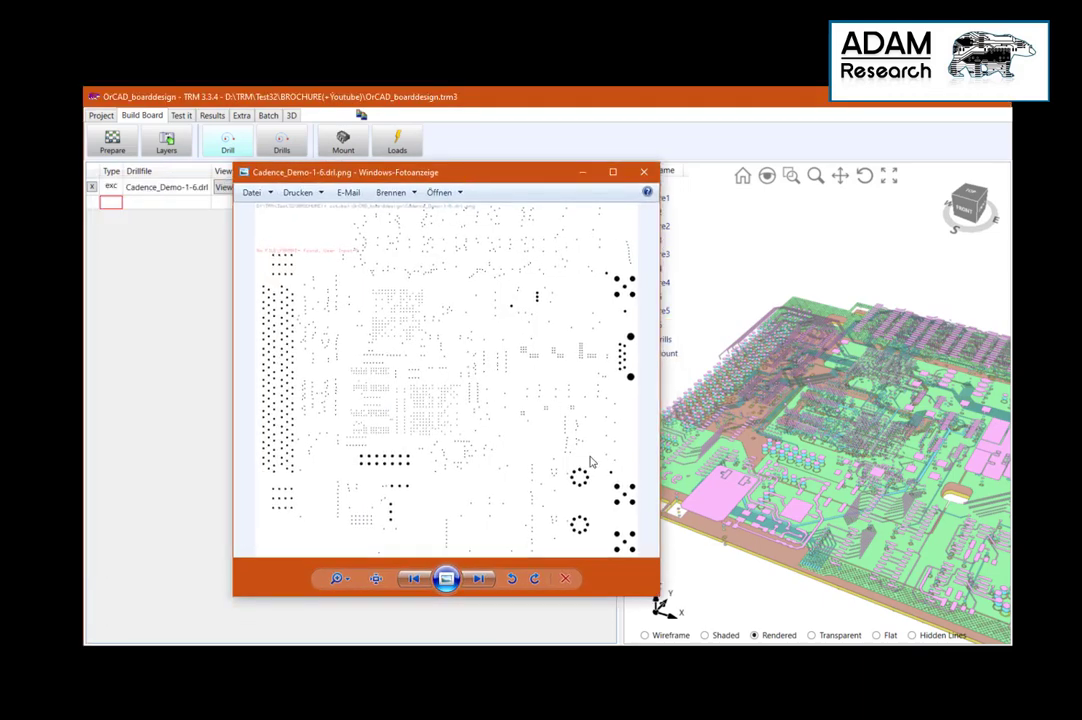
left_click(645, 172)
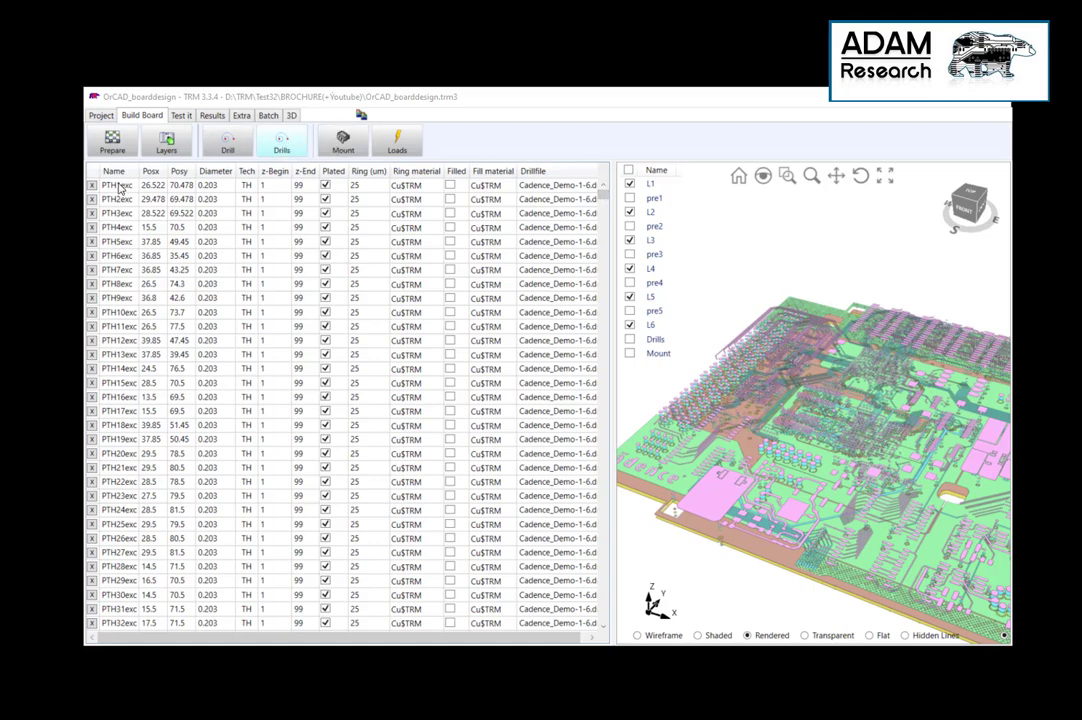
left_click_drag(603, 197, 604, 616)
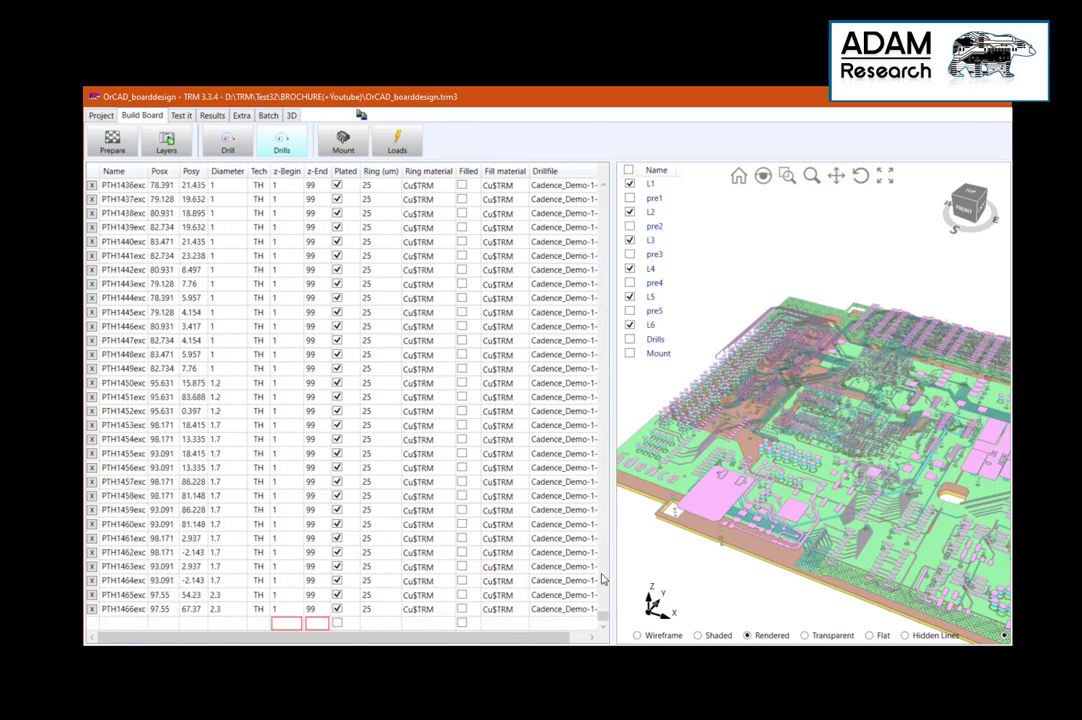
left_click_drag(603, 618, 603, 190)
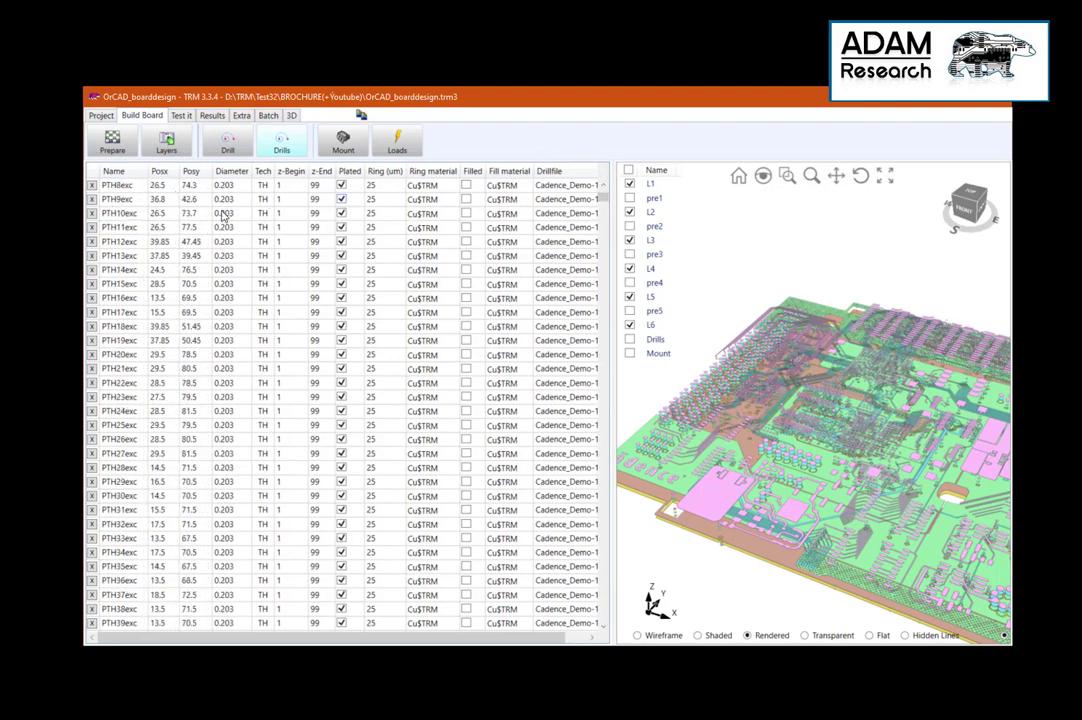
Add an Excellon (exc) entry for Cadence_Demo-1-6-np.drl to the drill table and check its source text
left_click(230, 145)
left_click(115, 204)
left_click(108, 204)
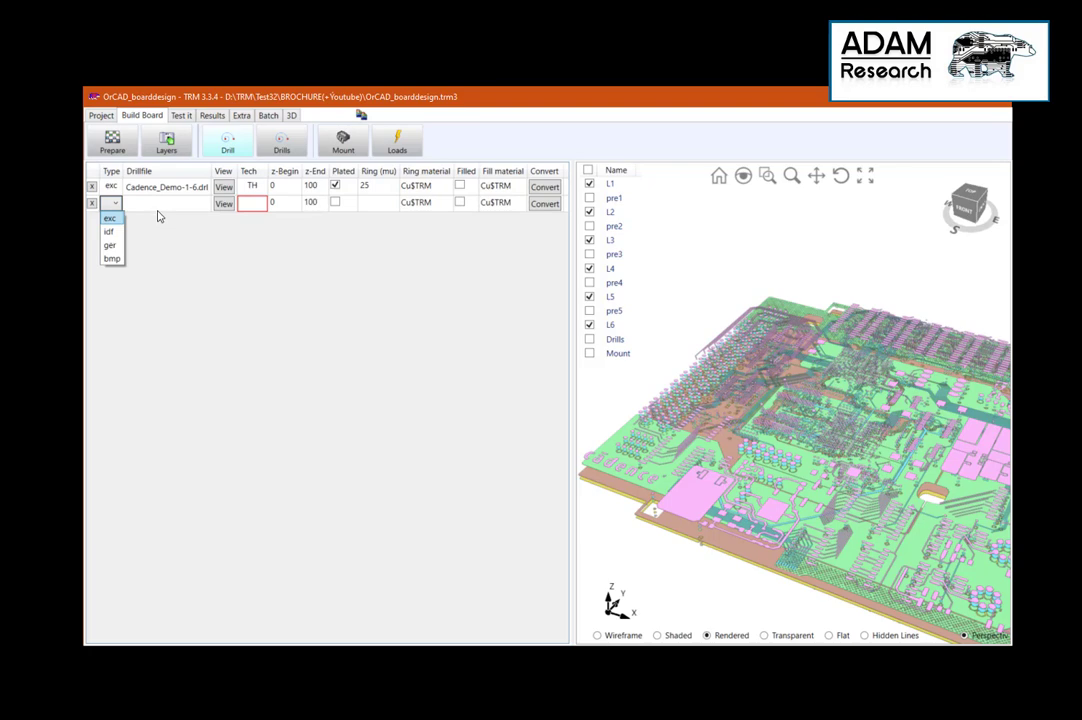
left_click(110, 218)
left_click(145, 205)
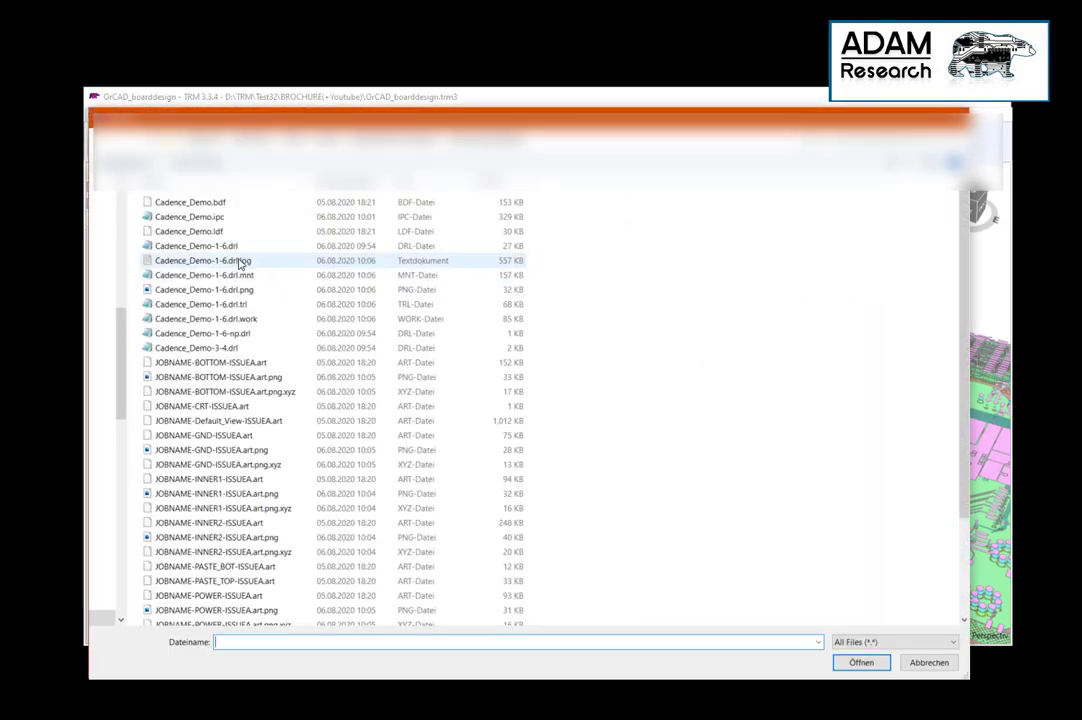
left_click(252, 334)
left_click(860, 662)
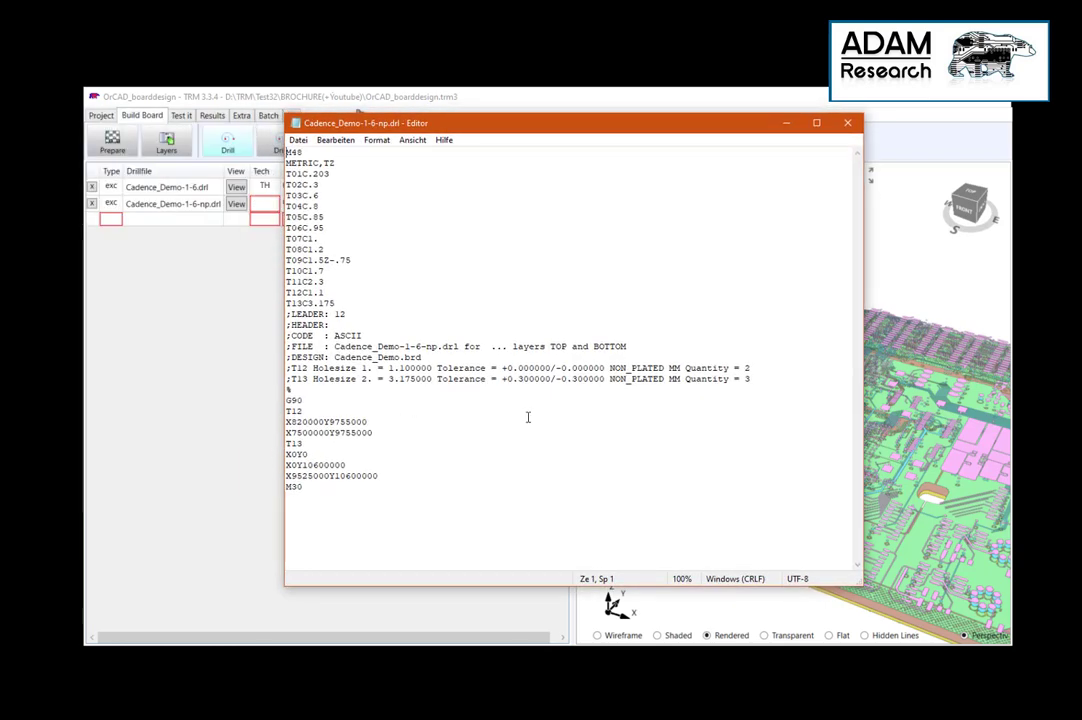
left_click(847, 122)
Set the Cadence_Demo-1-6-np.drl drills to TH technology, leaving them unplated, and convert the file
left_click(264, 203)
left_click(264, 203)
left_click(271, 203)
left_click(266, 223)
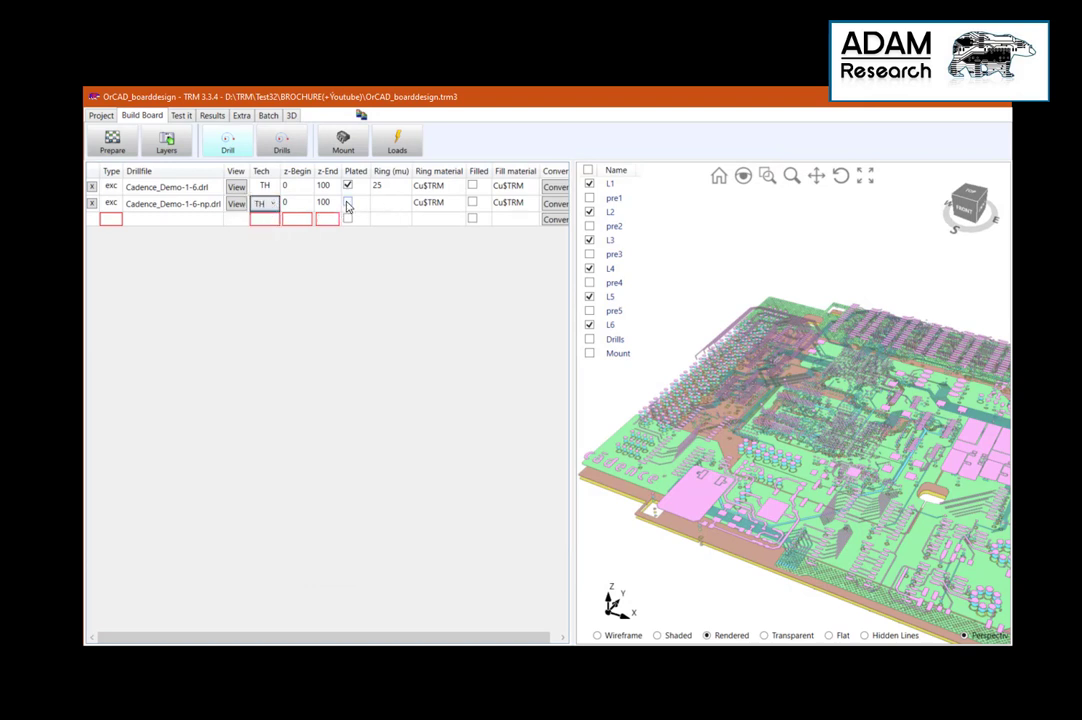
left_click(556, 205)
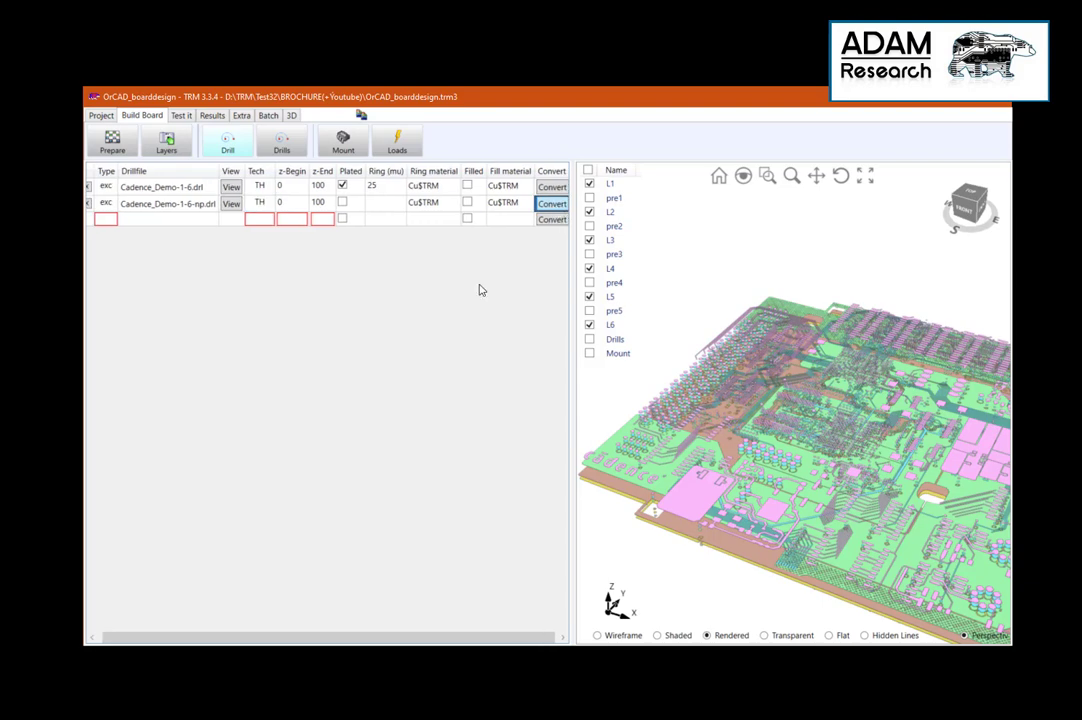
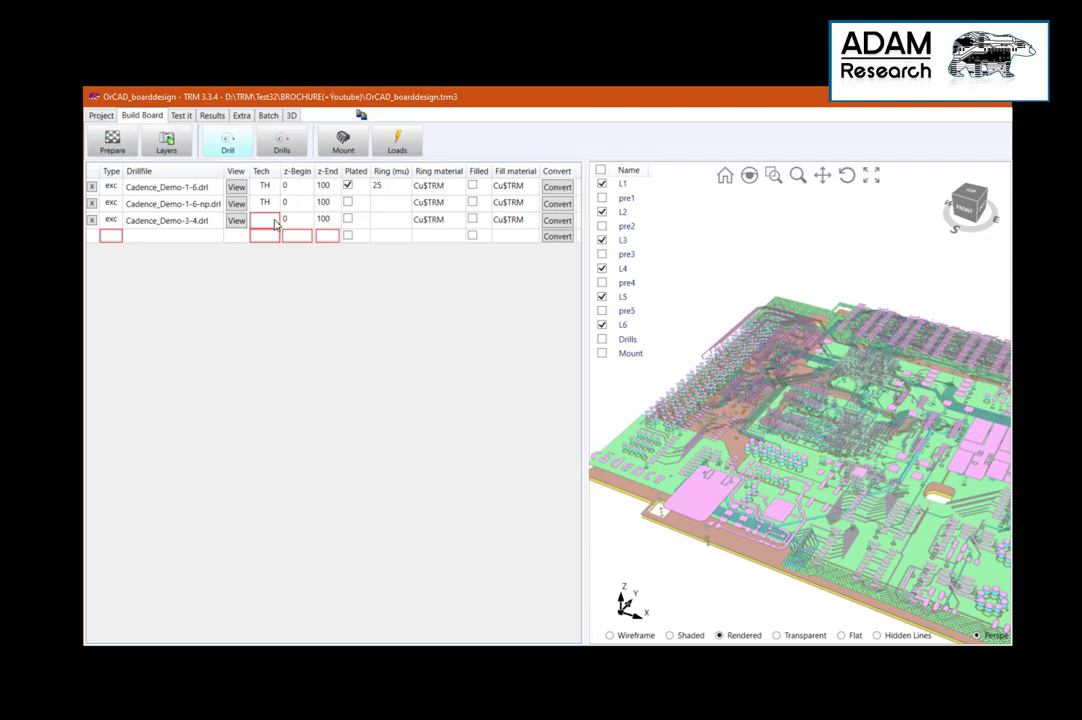
Define the Cadence_Demo-3-4.drl drills as BV technology from level 5 to level 7, checking the levels against the layer stack
left_click(277, 221)
left_click(274, 221)
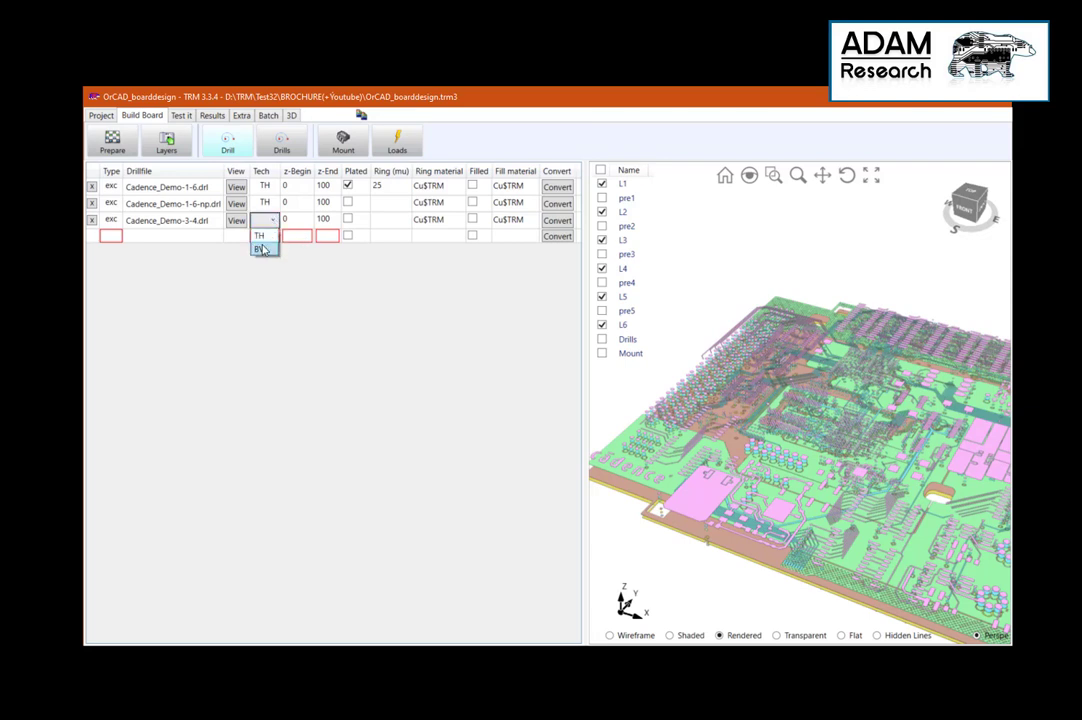
left_click(260, 248)
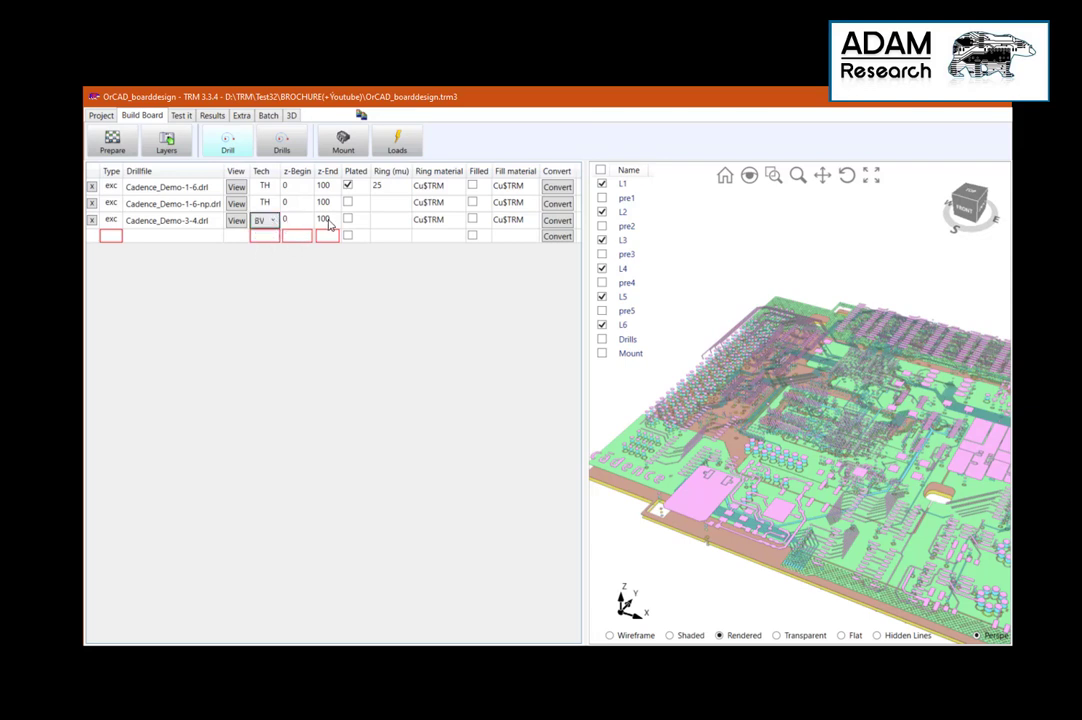
left_click(162, 143)
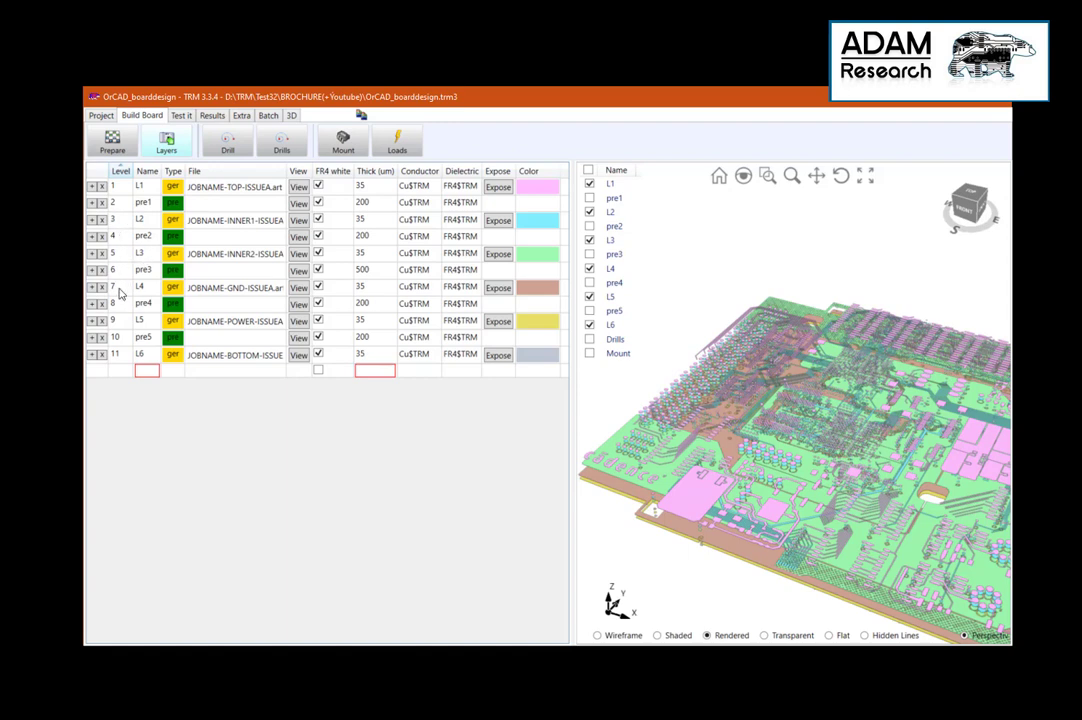
left_click(227, 145)
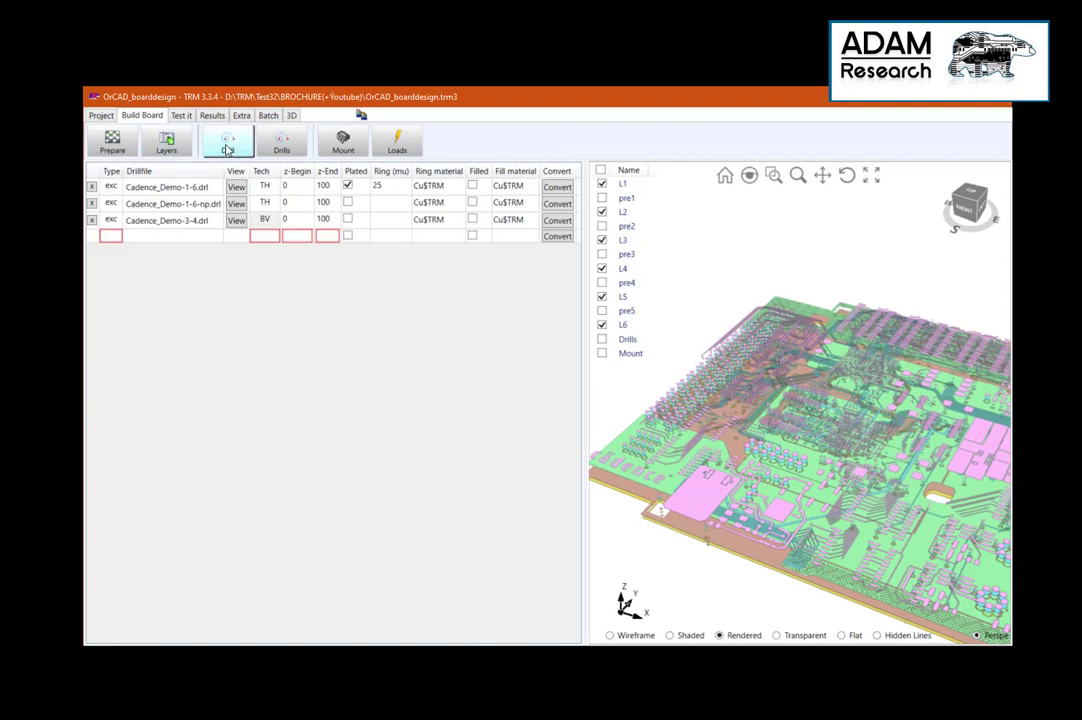
left_click(292, 224)
type("5")
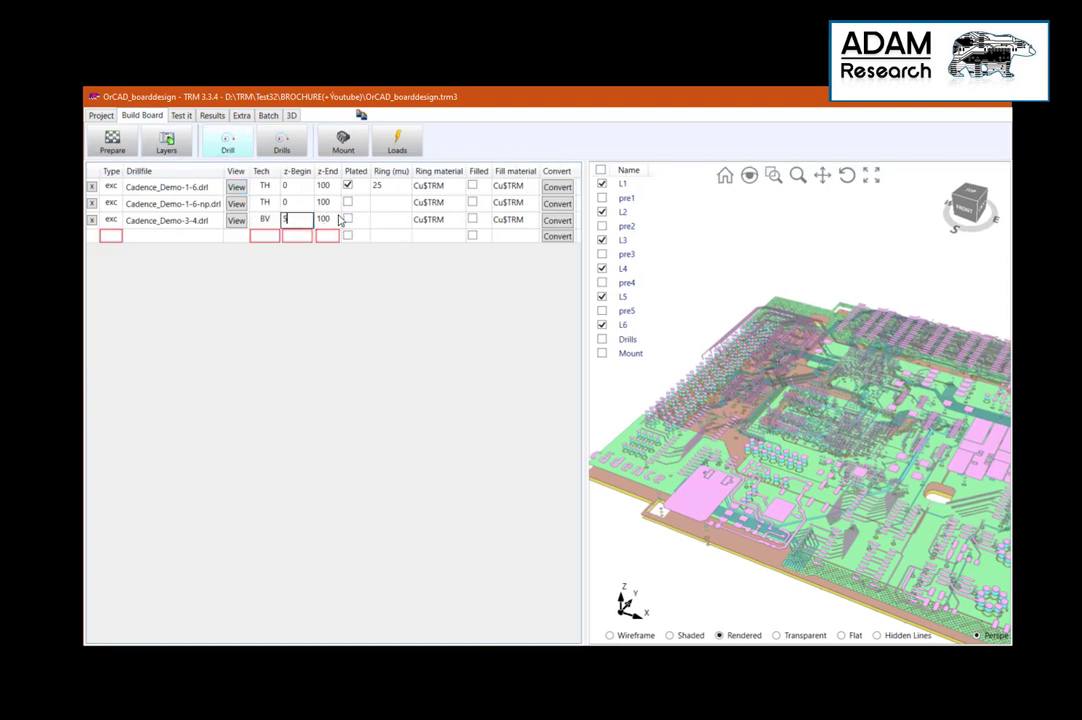
left_click(323, 222)
type("7")
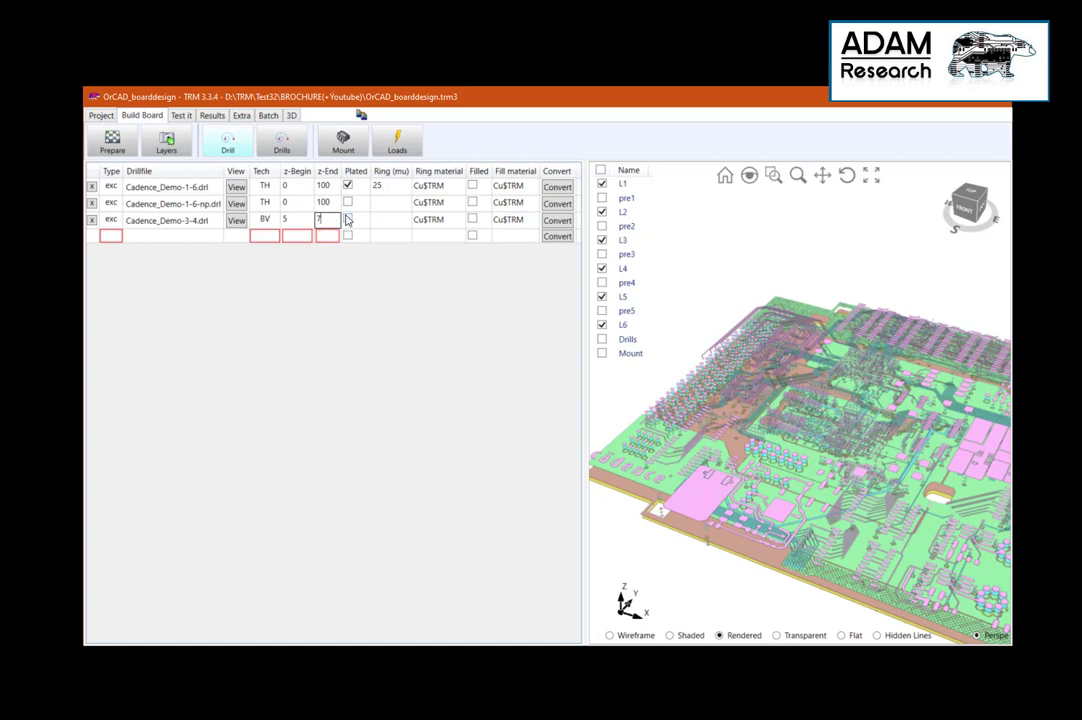
Mark the Cadence_Demo-3-4.drl drills as plated with a 25 µm ring, convert the file and close its plot
left_click(347, 218)
left_click(394, 221)
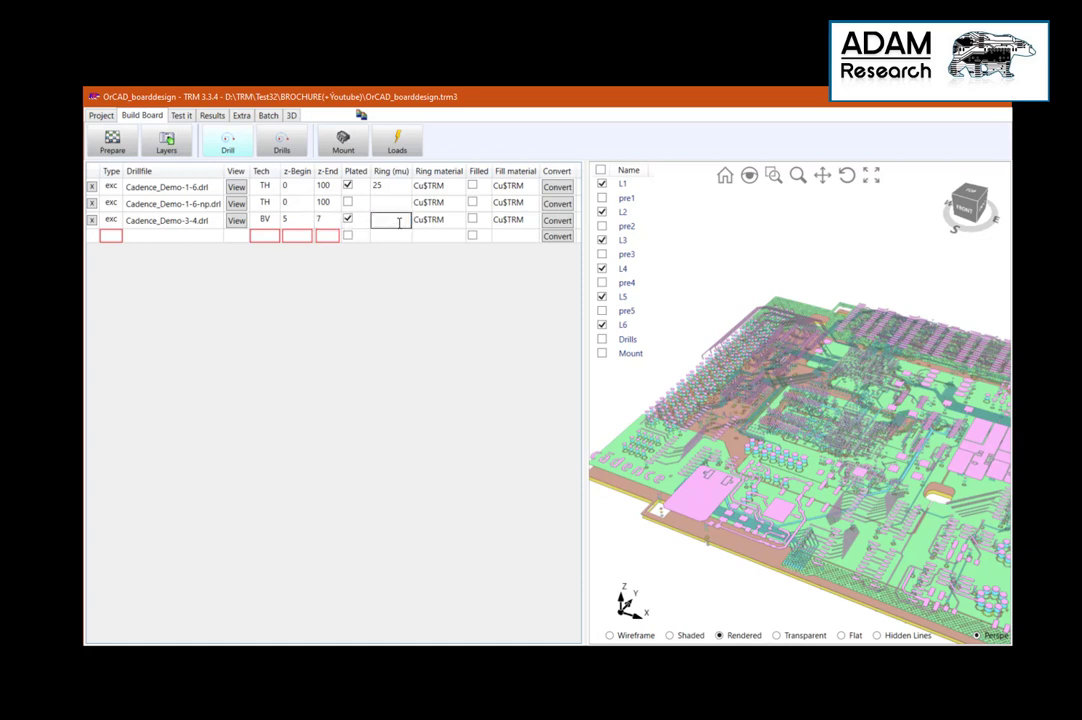
type("25")
left_click(557, 223)
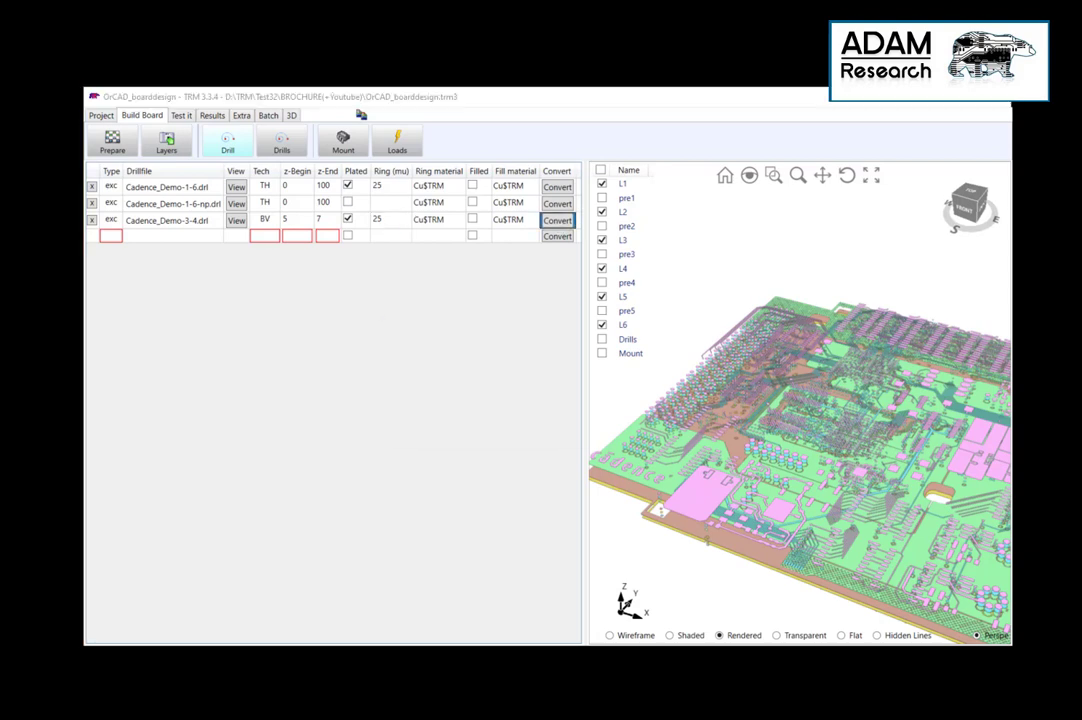
left_click(637, 422)
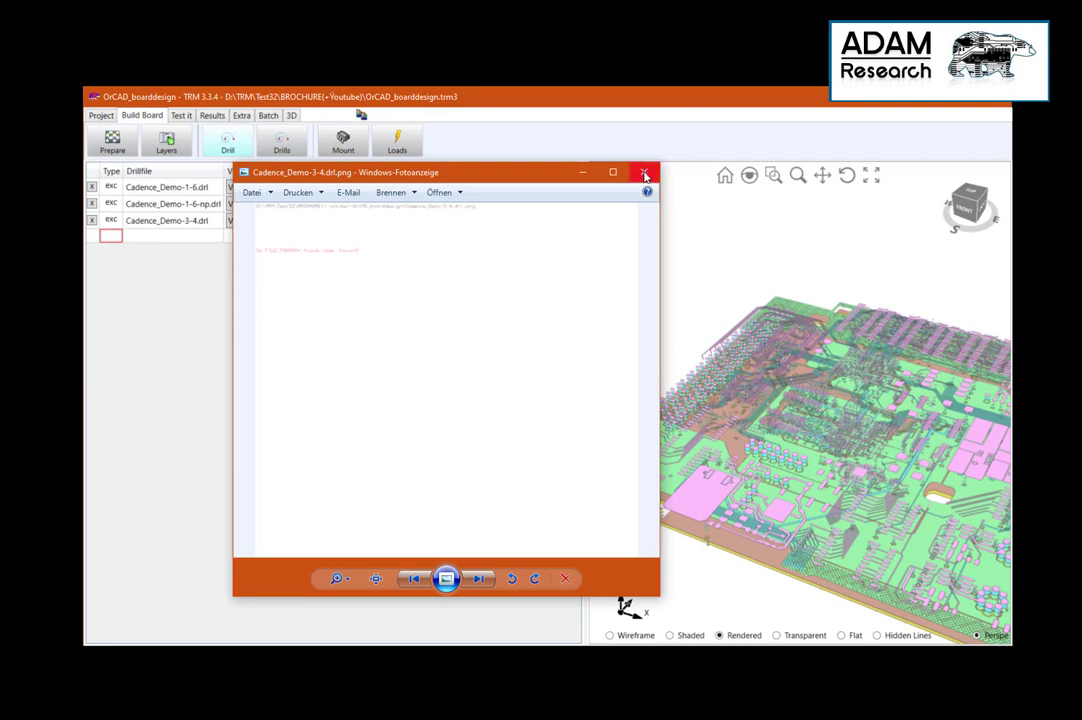
left_click(645, 176)
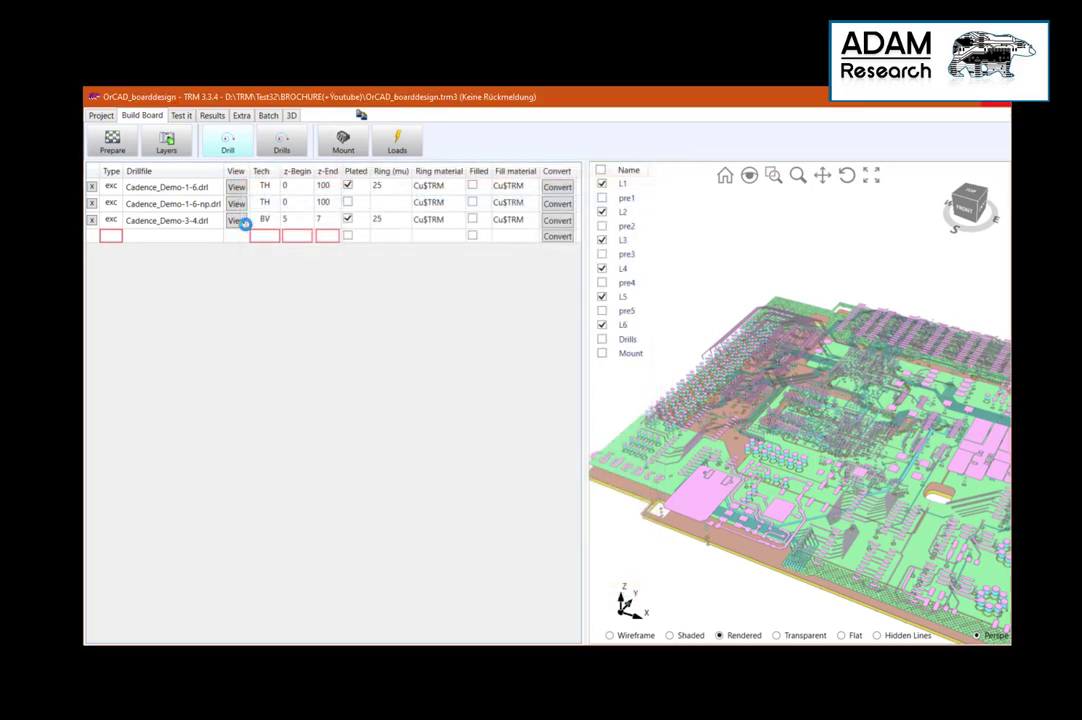
Open the original Cadence_Demo-3-4.drl file and examine its layer span, hole sizes and drill coordinates down to the last line
left_click(236, 221)
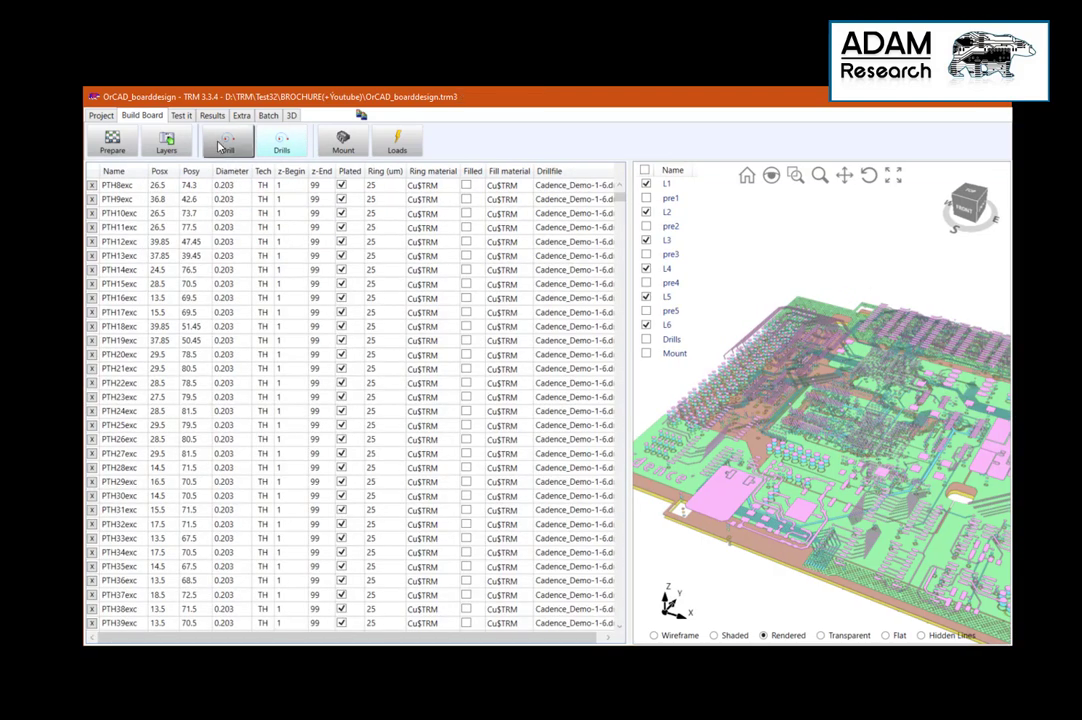
left_click(226, 145)
left_click(236, 187)
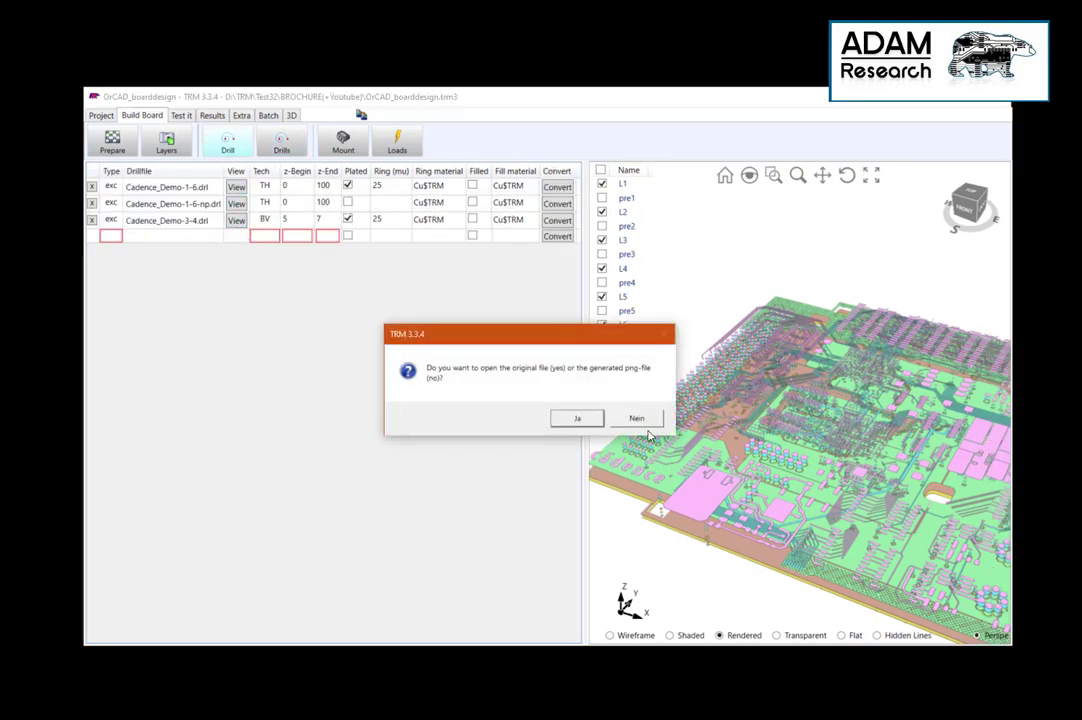
left_click(576, 418)
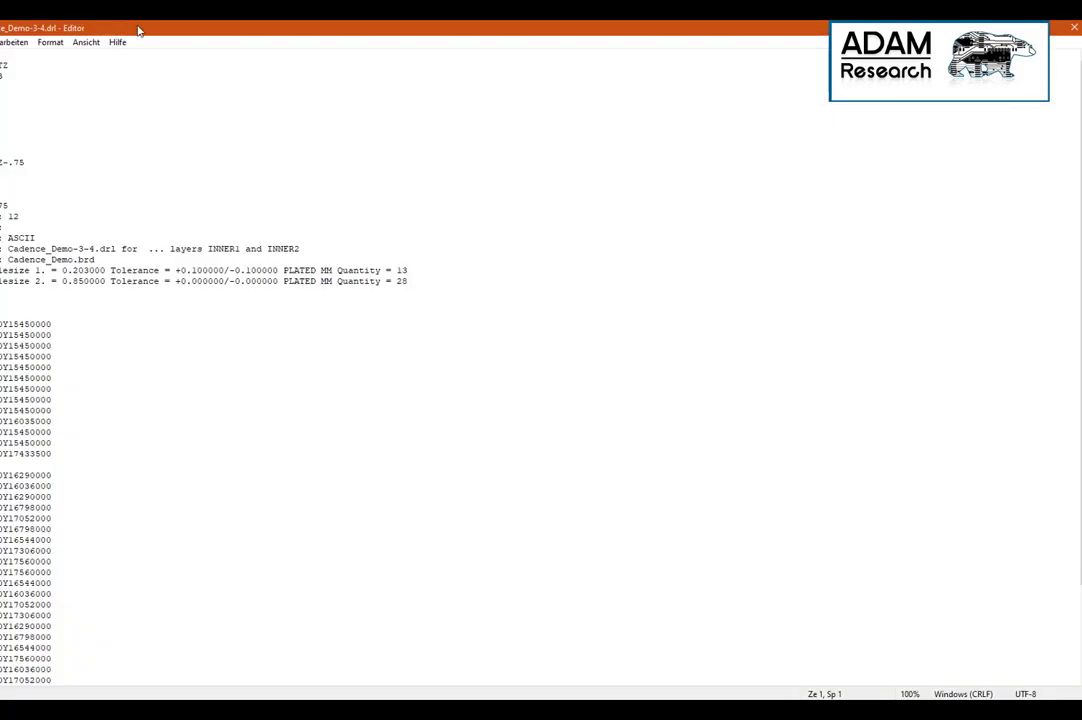
left_click_drag(139, 30, 307, 75)
scroll(300, 442, "down", 1)
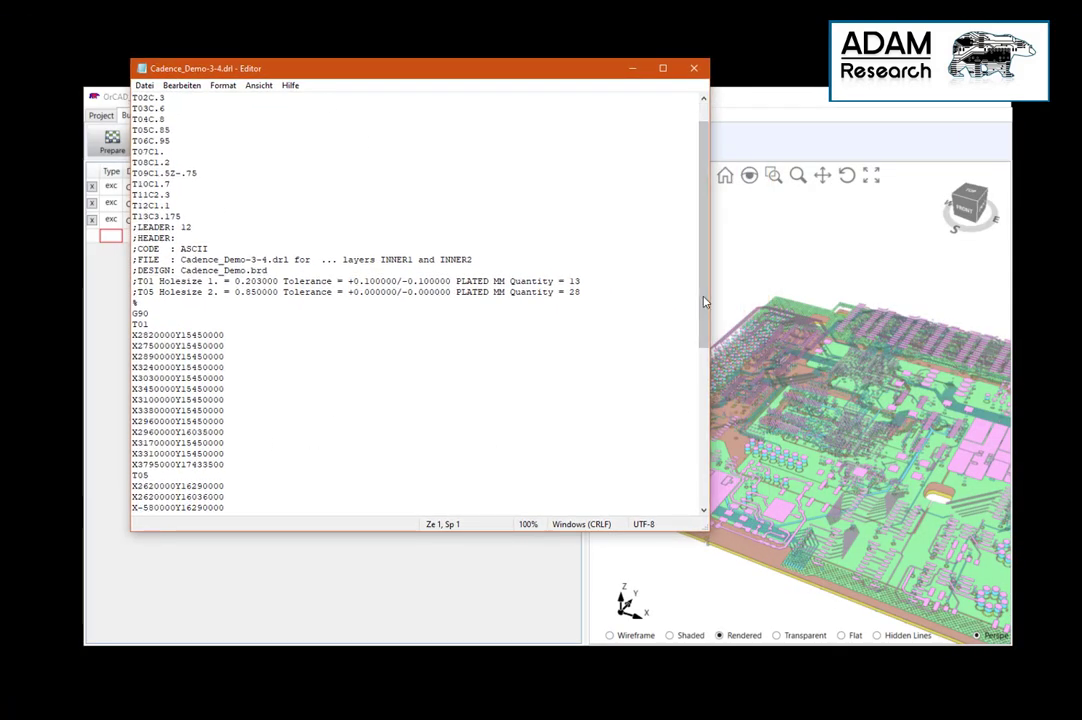
left_click_drag(704, 302, 700, 459)
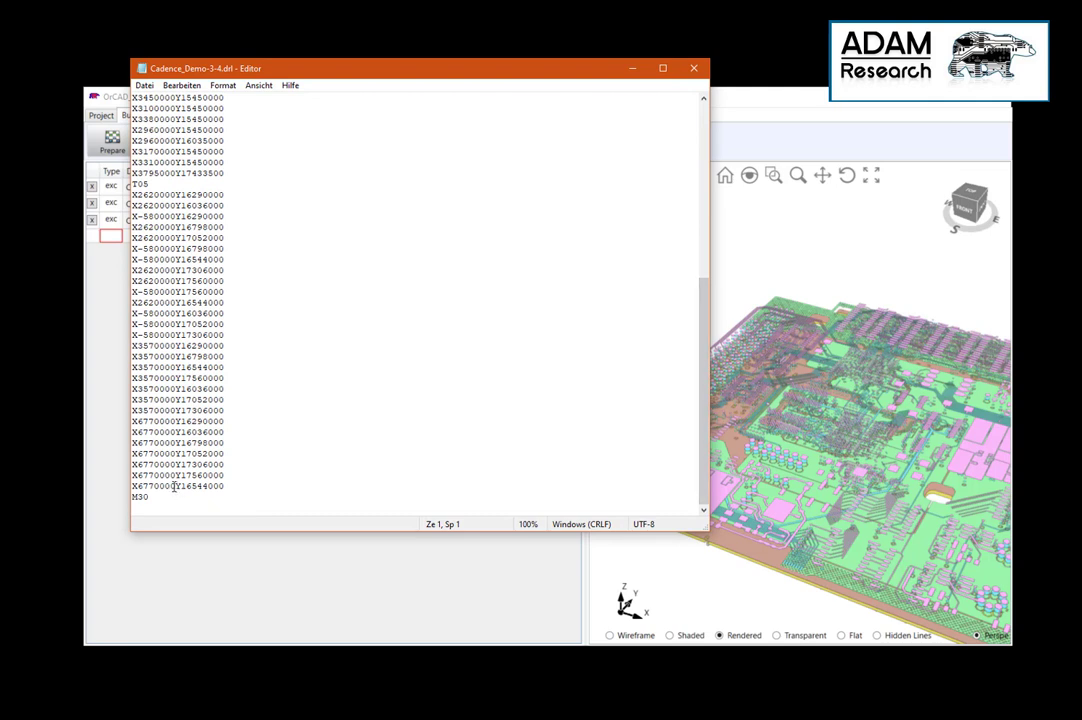
left_click(224, 487)
left_click(695, 69)
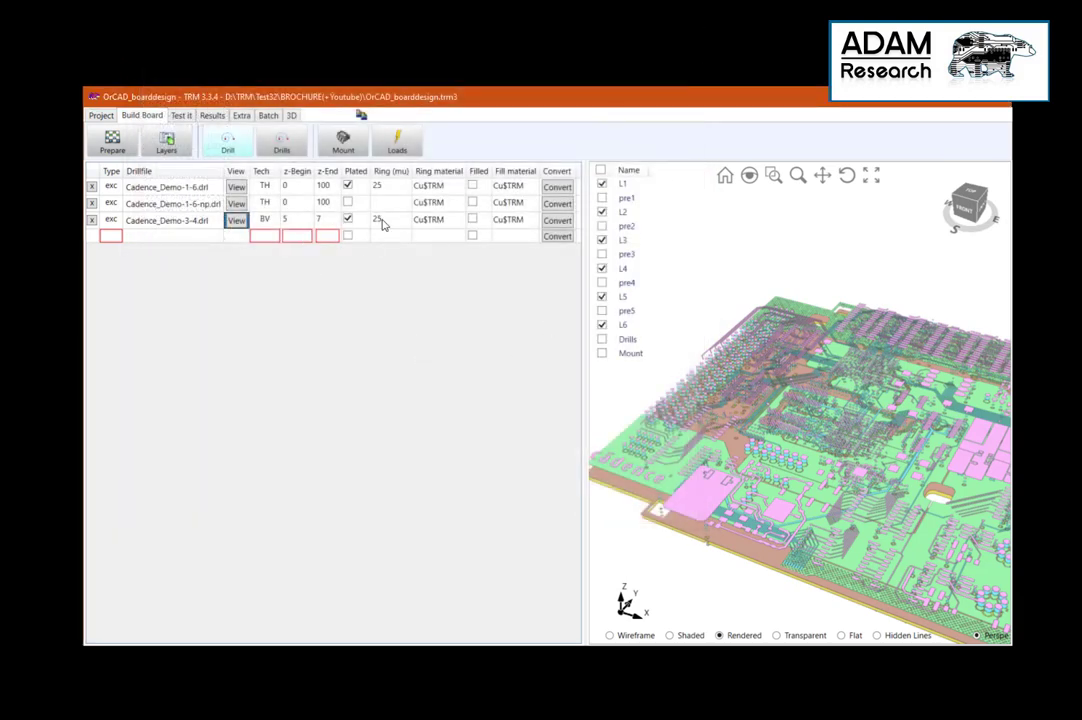
Add an idf mount entry with Cadence_Demo.bdf as component file and Cadence_Demo.ldf as supplementary file
left_click(343, 143)
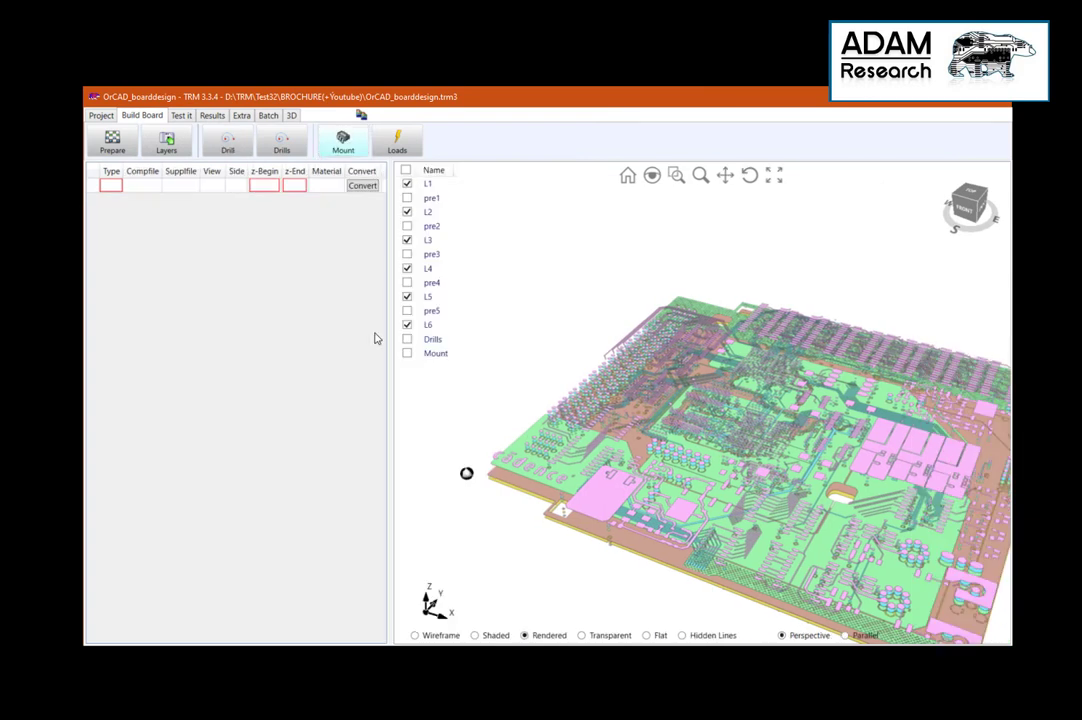
left_click(111, 186)
left_click(117, 189)
left_click(109, 202)
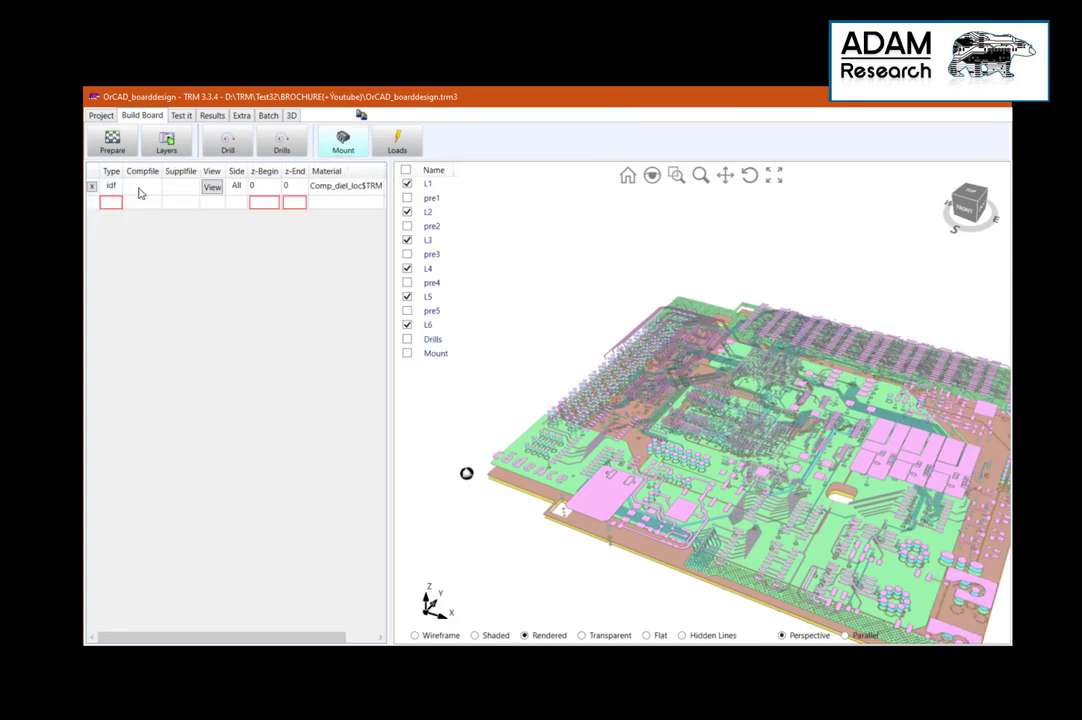
left_click(152, 190)
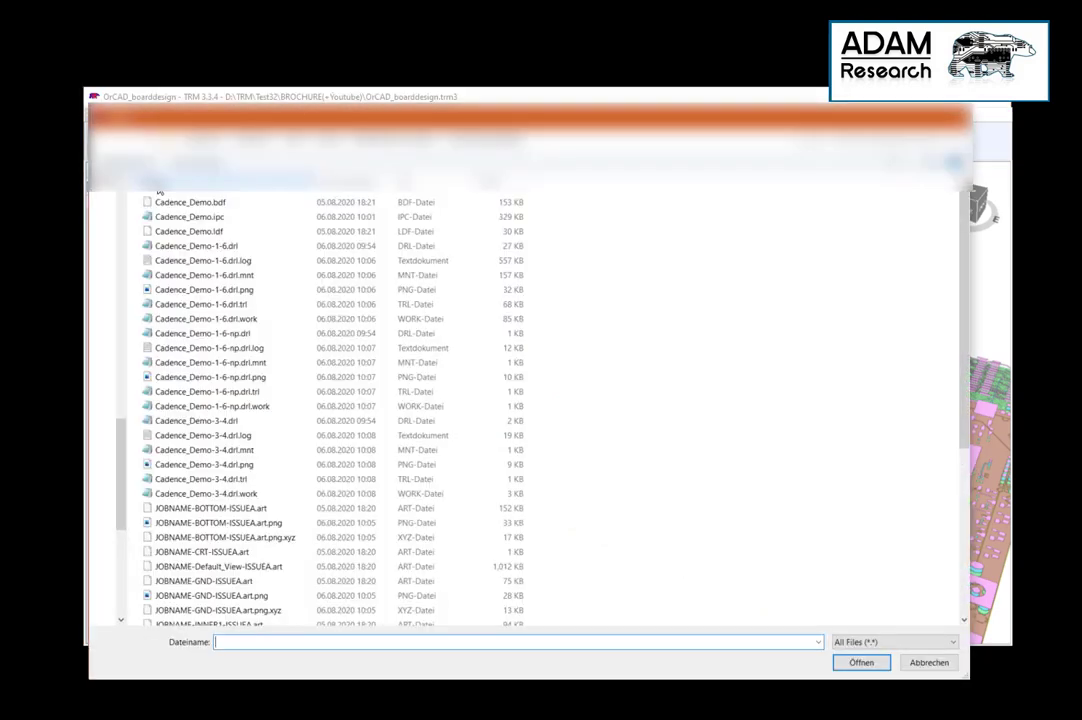
left_click(207, 204)
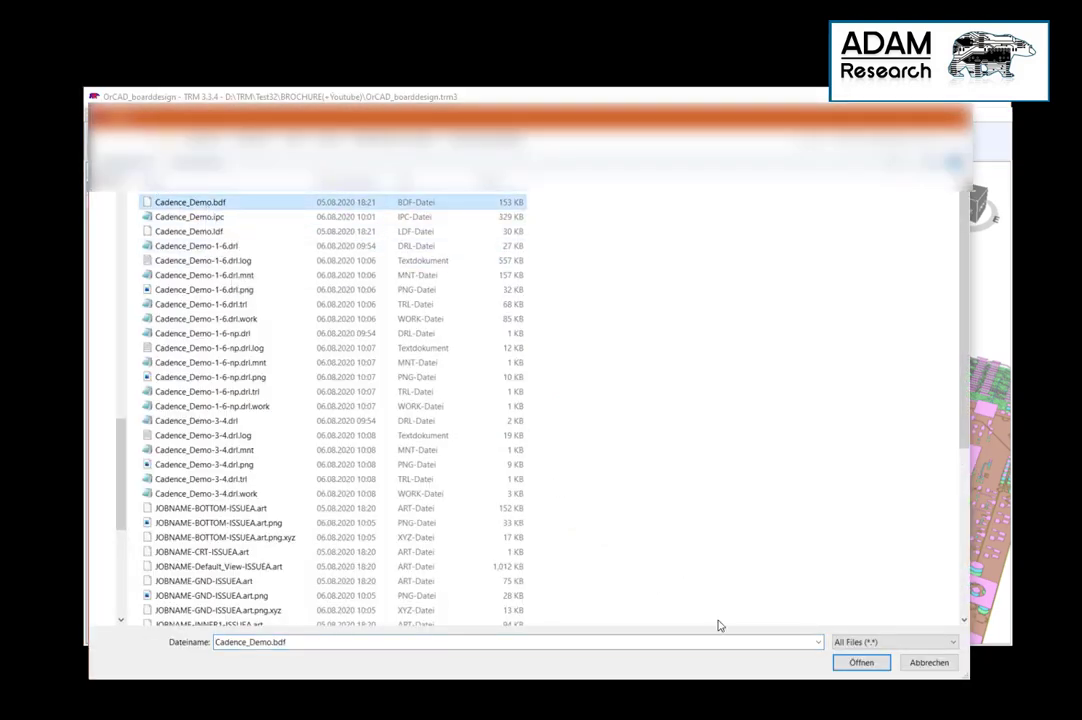
left_click(857, 666)
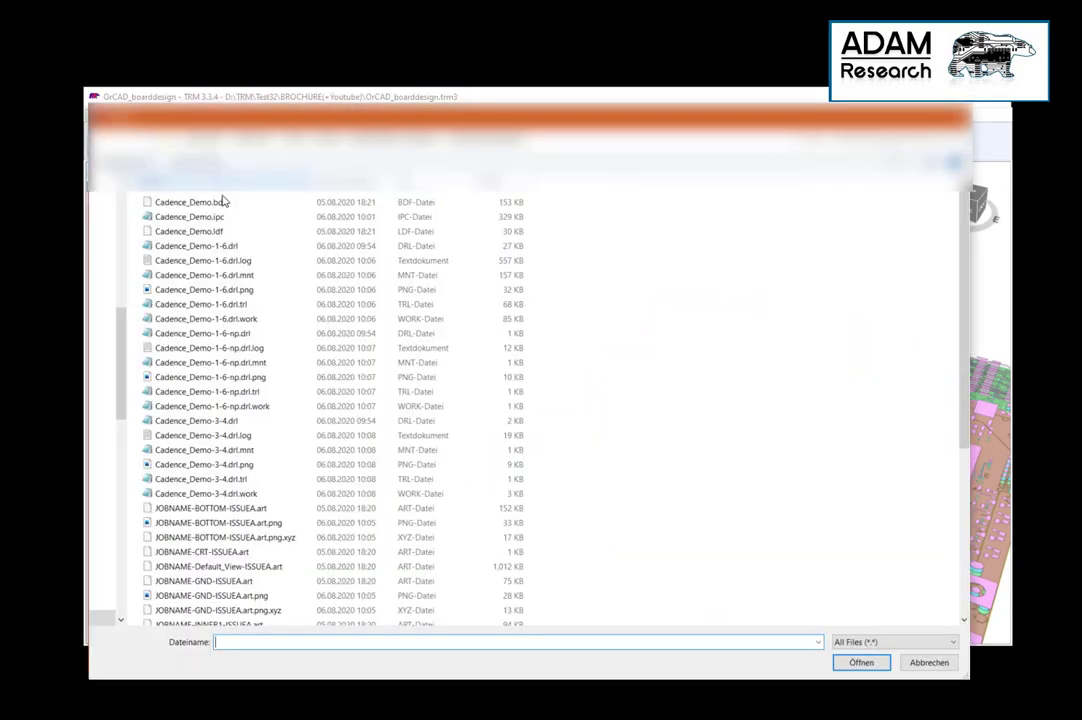
left_click(190, 231)
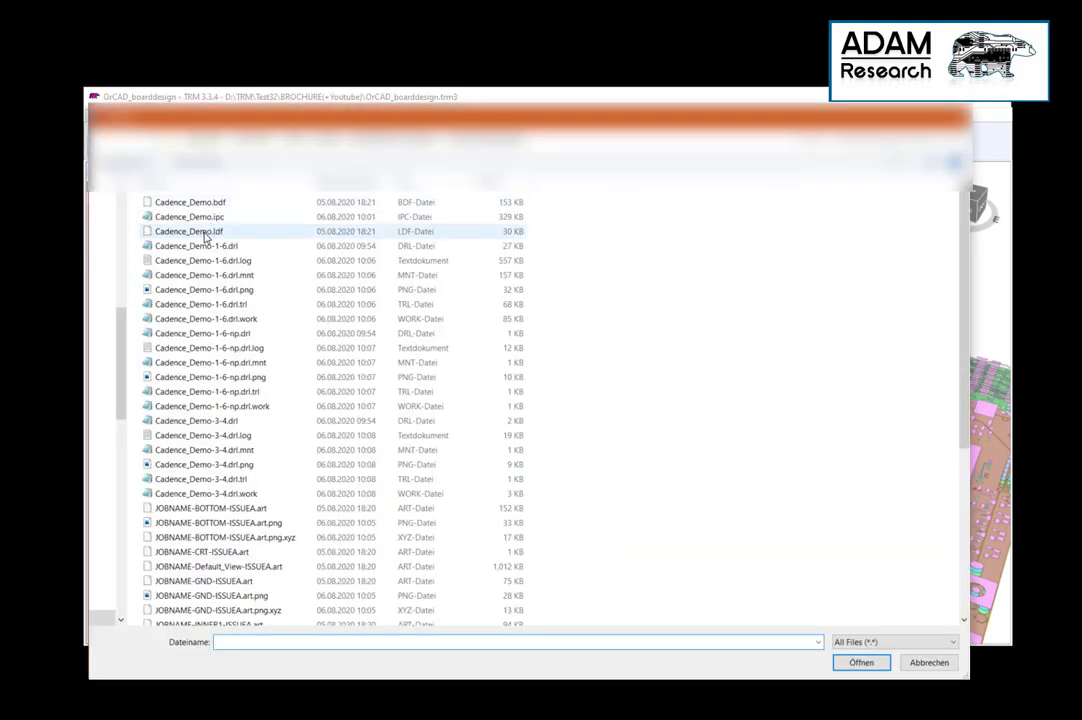
left_click(859, 663)
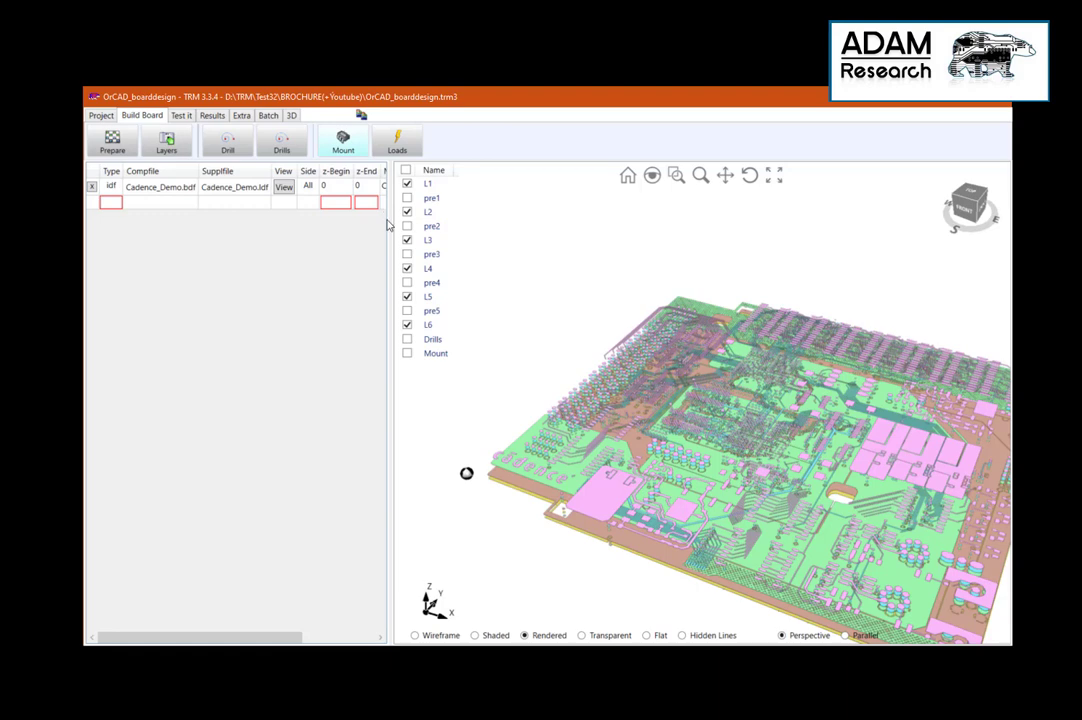
Convert the idf mount entry, import its components into the loads table and look through the component list
left_click_drag(390, 222, 667, 258)
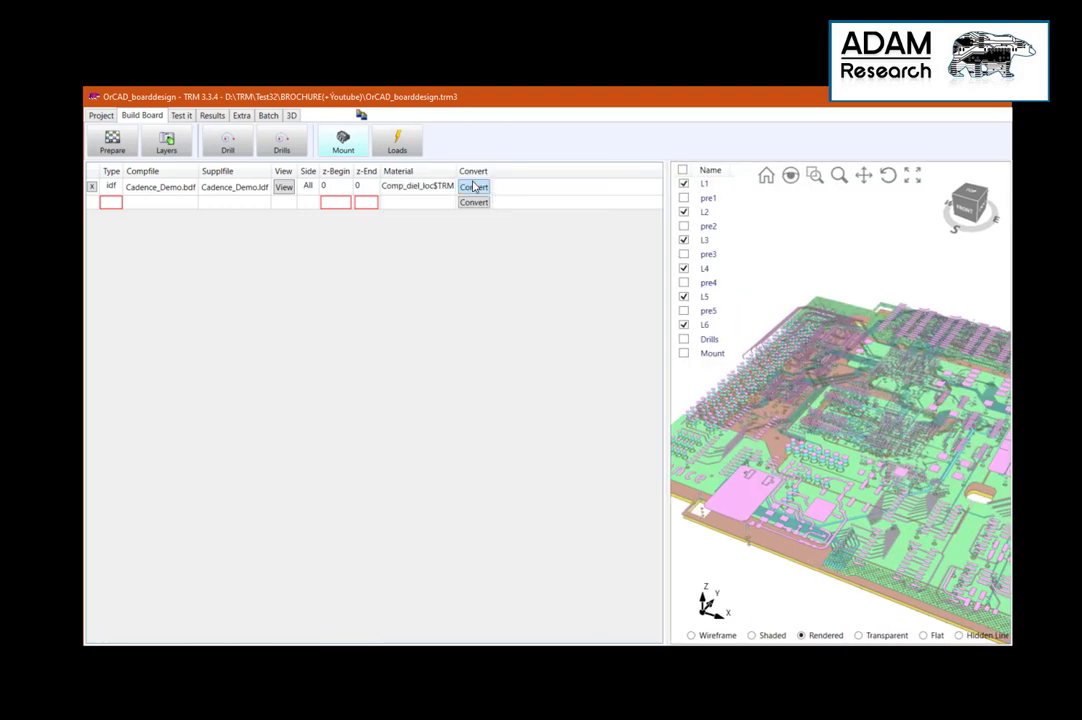
left_click(476, 188)
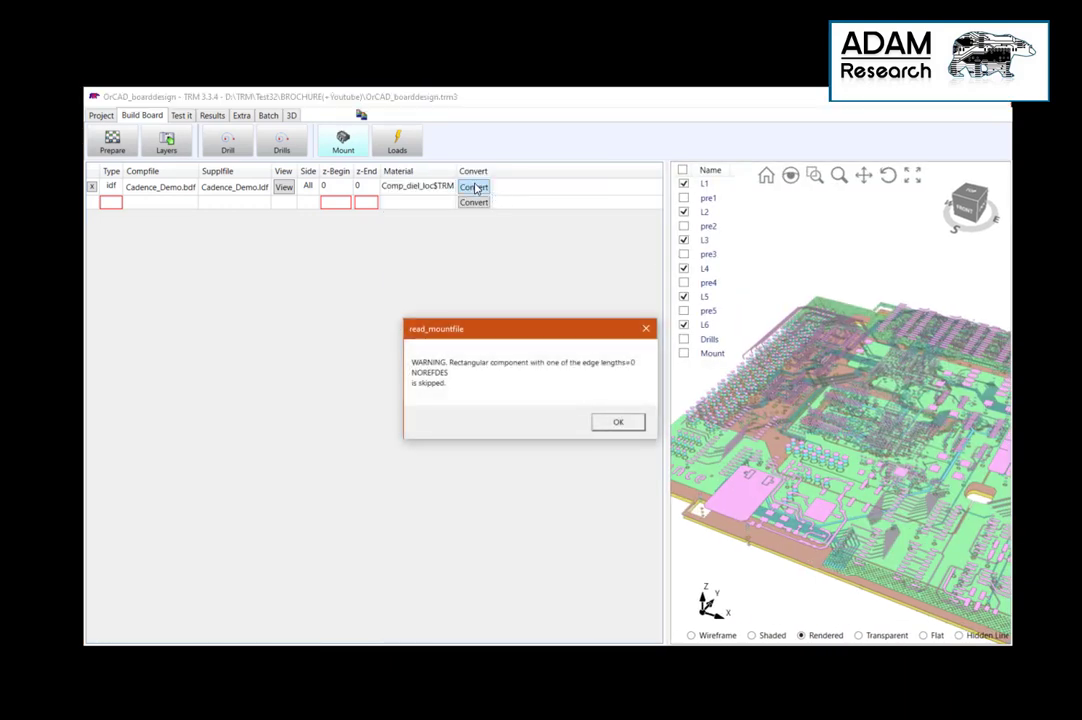
left_click(618, 425)
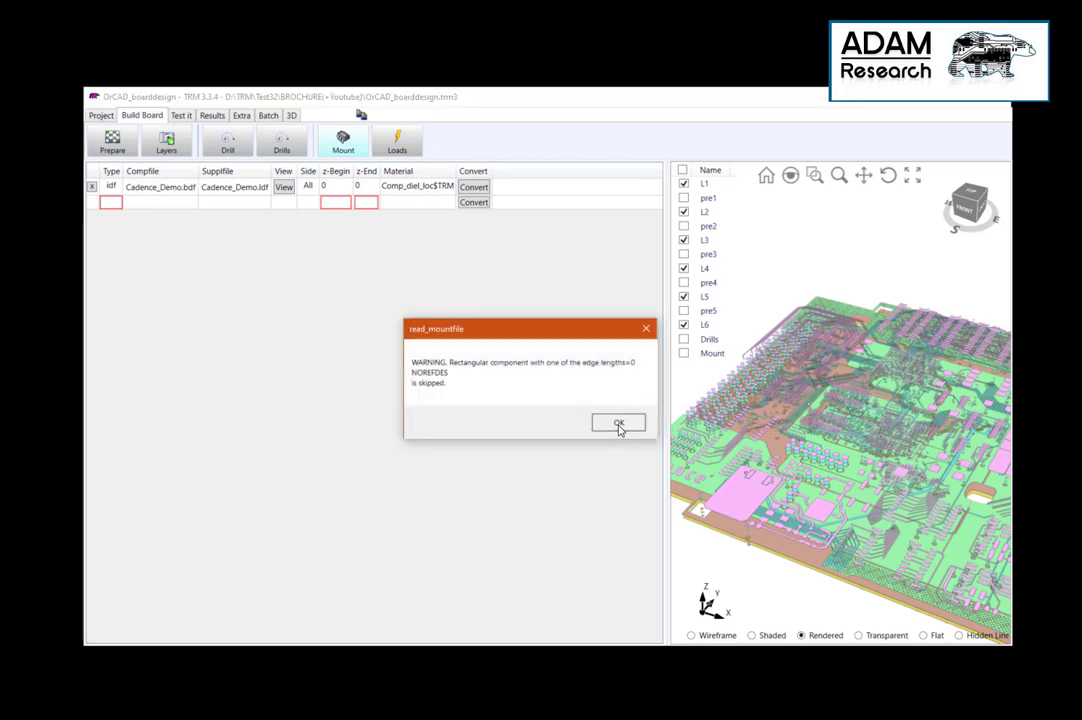
left_click(618, 425)
left_click(552, 438)
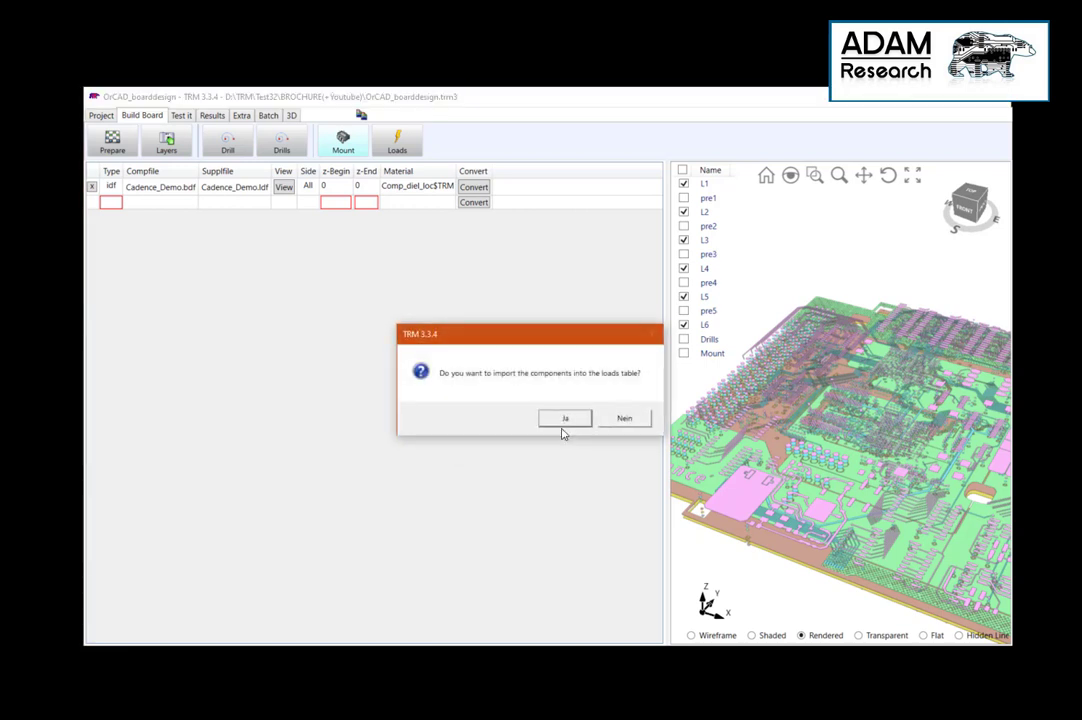
left_click(561, 420)
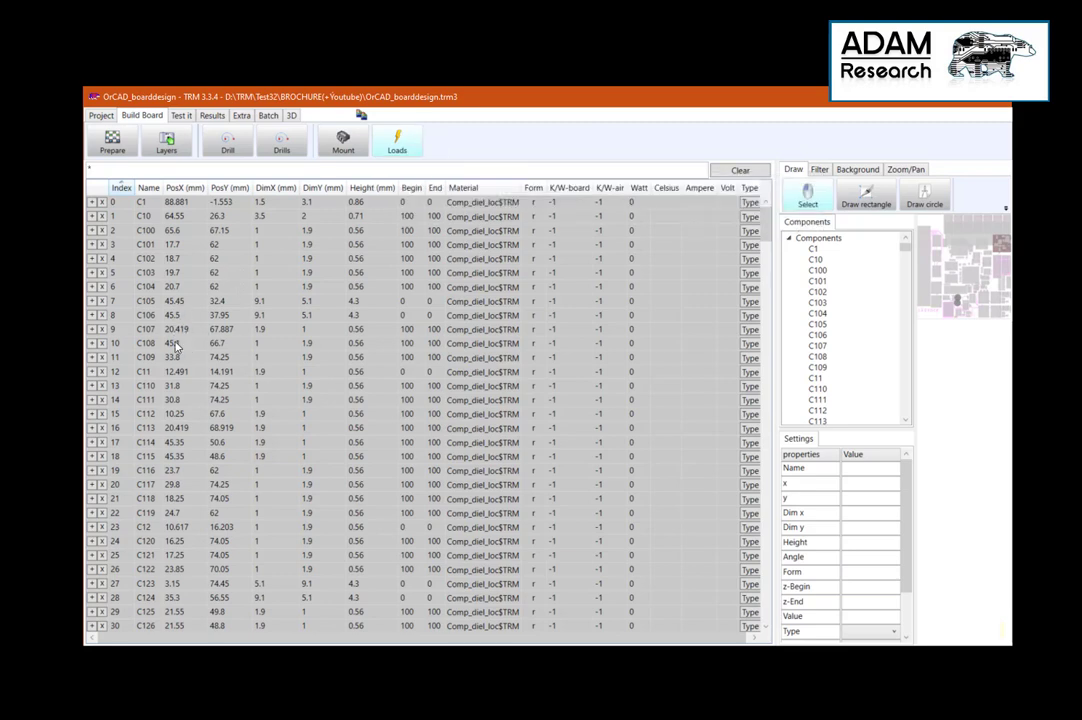
scroll(131, 446, "down", 4)
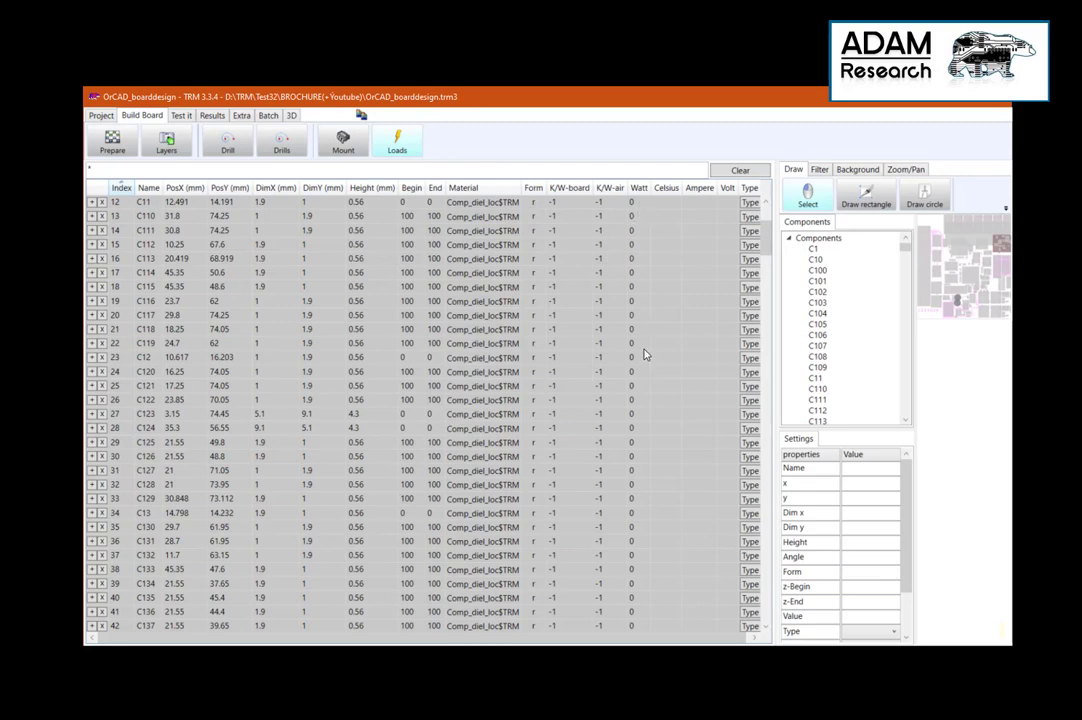
Find the two NOREFDES entries in the loads table and delete their rows
scroll(648, 357, "down", 6)
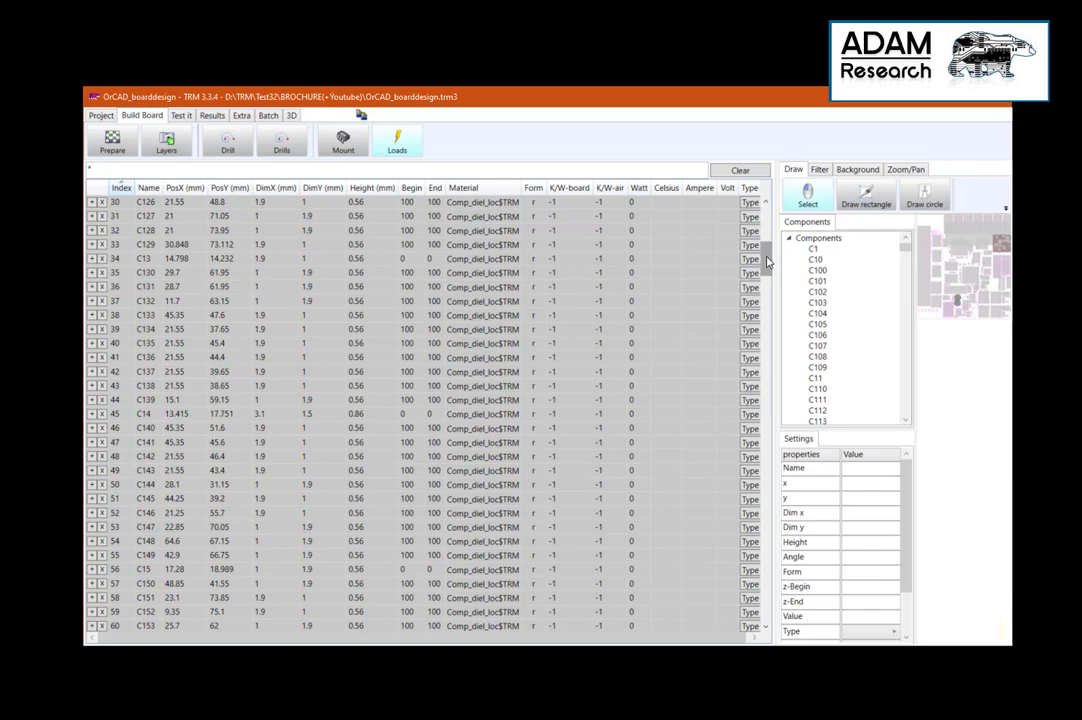
scroll(648, 230, "down", 20)
left_click_drag(771, 427, 770, 480)
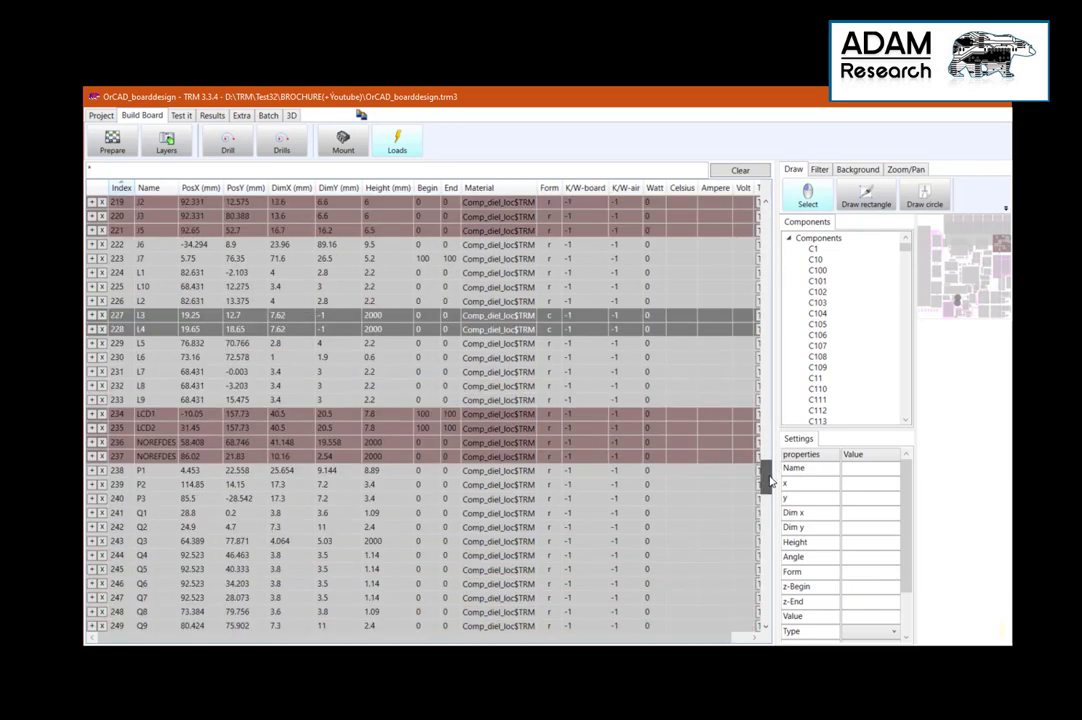
scroll(771, 481, "down", 1)
left_click_drag(170, 403, 165, 414)
right_click(167, 416)
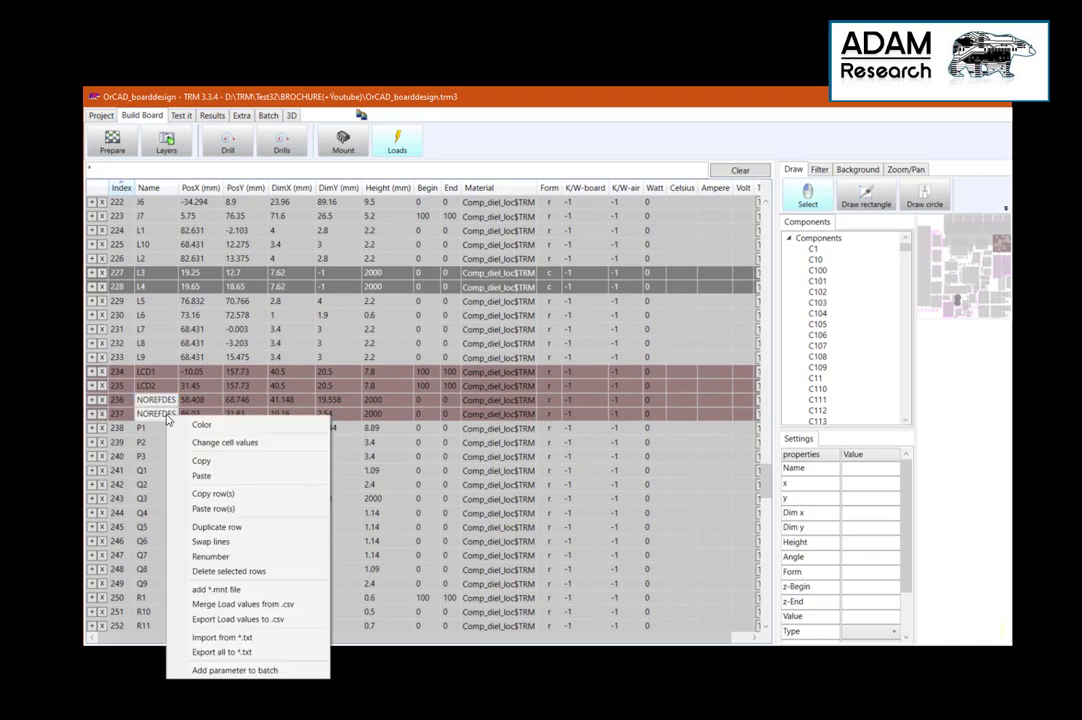
left_click(232, 442)
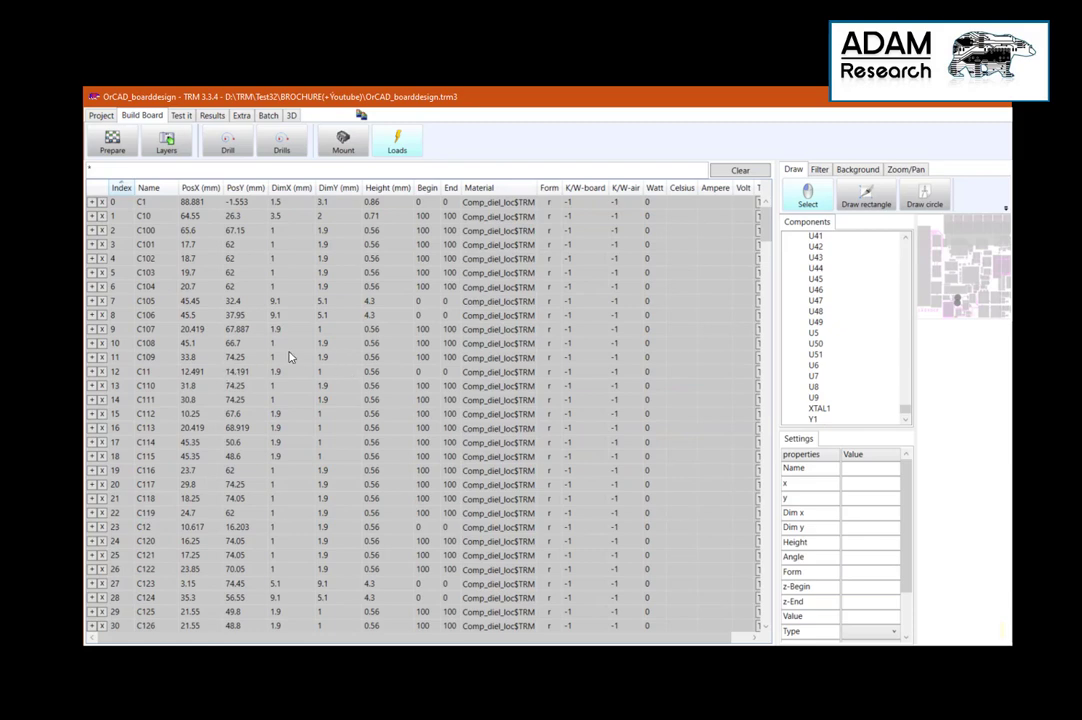
Add an ipc mount entry with Cadence_Demo.ipc as its component file
left_click(343, 143)
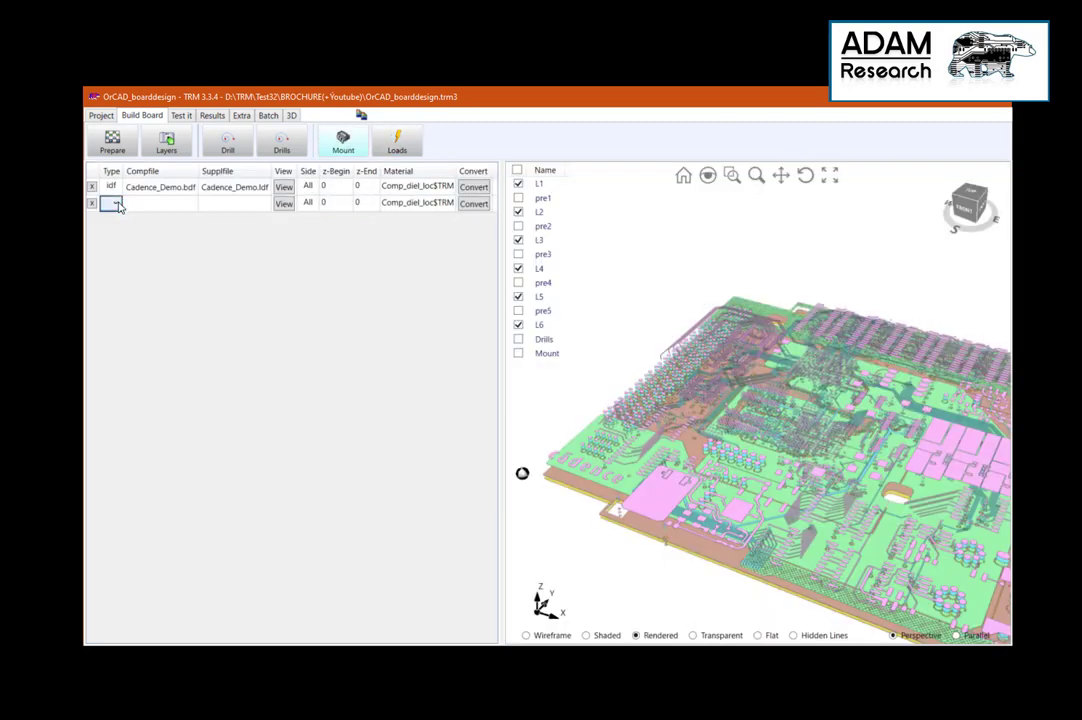
left_click(118, 206)
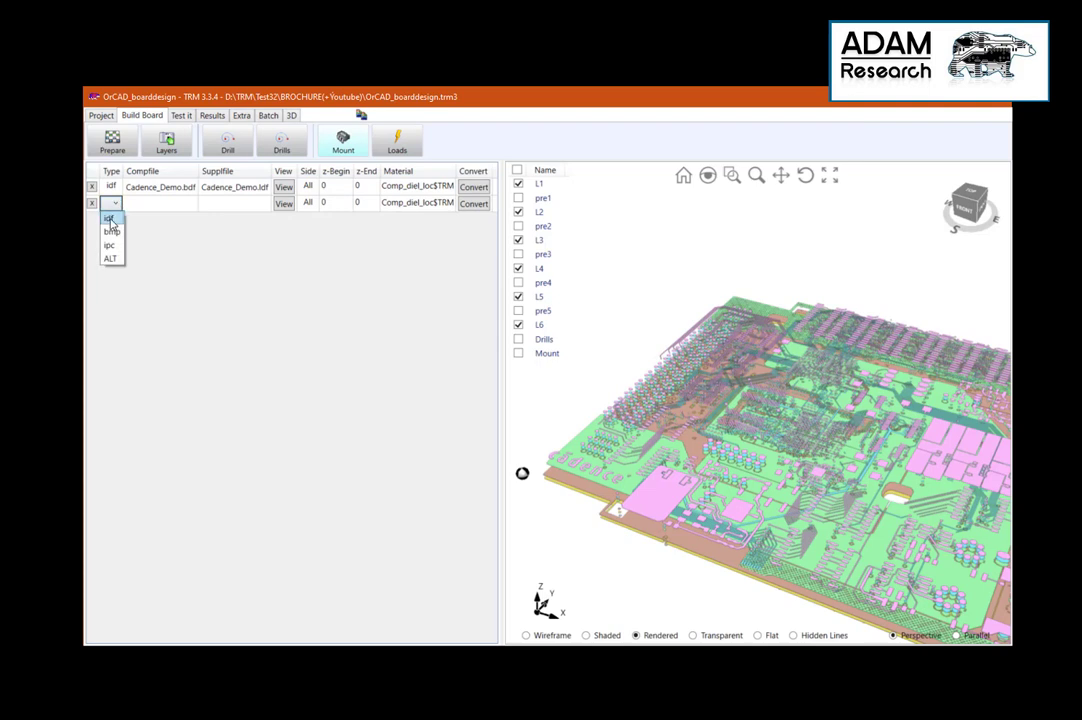
left_click(108, 232)
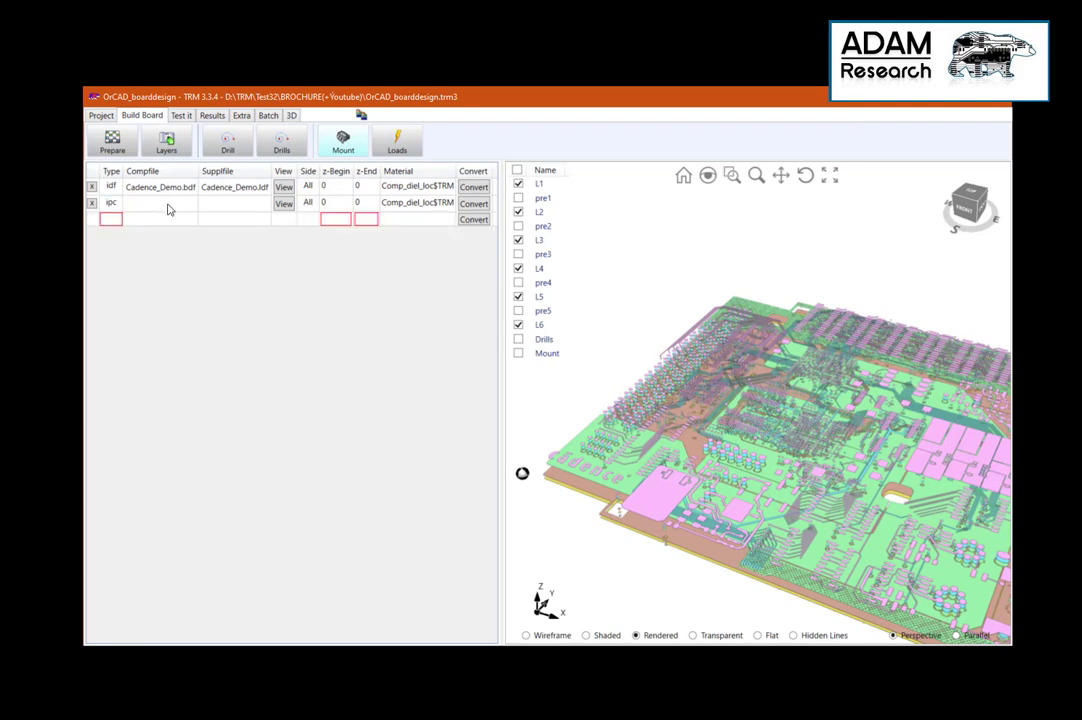
left_click(168, 209)
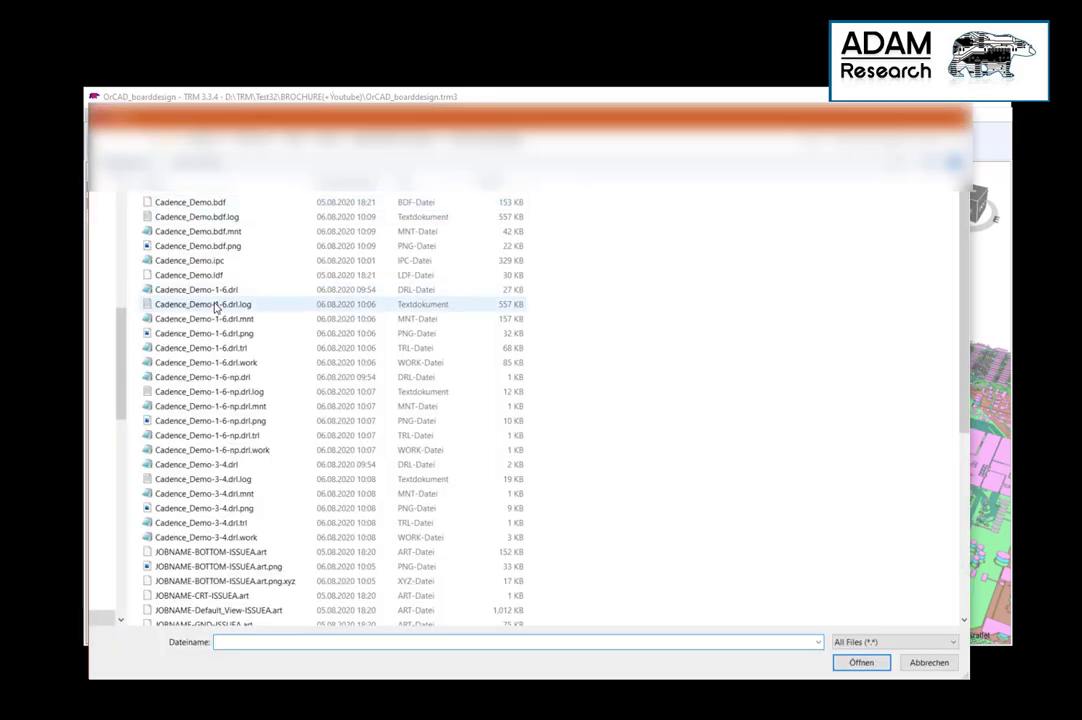
left_click(198, 260)
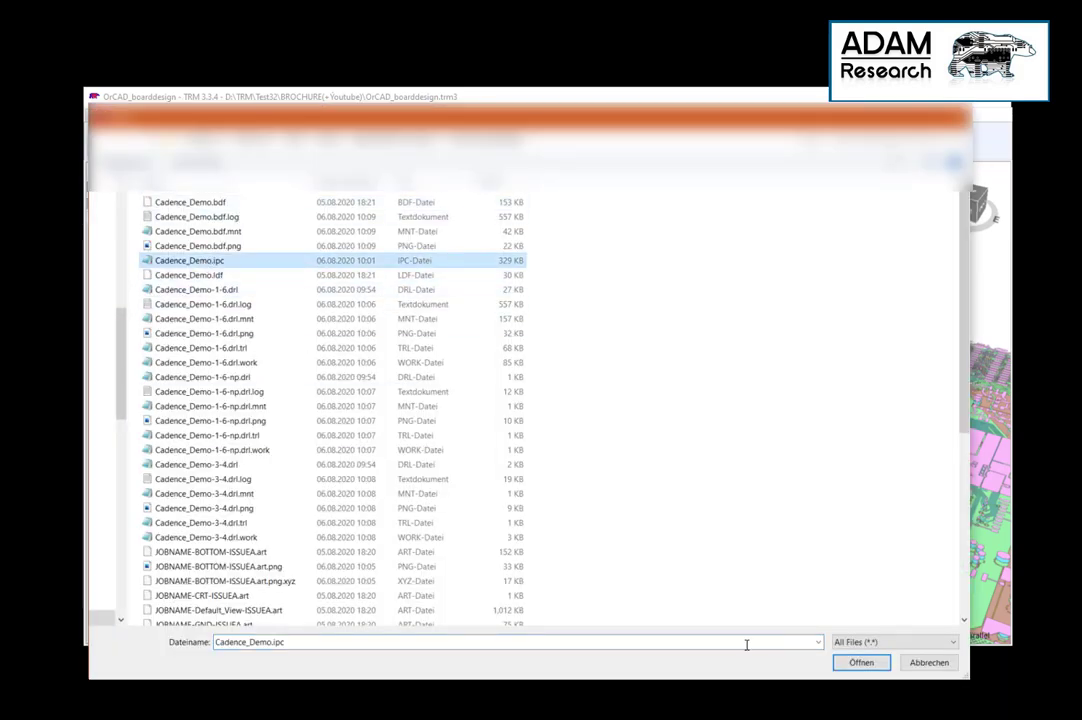
left_click(860, 662)
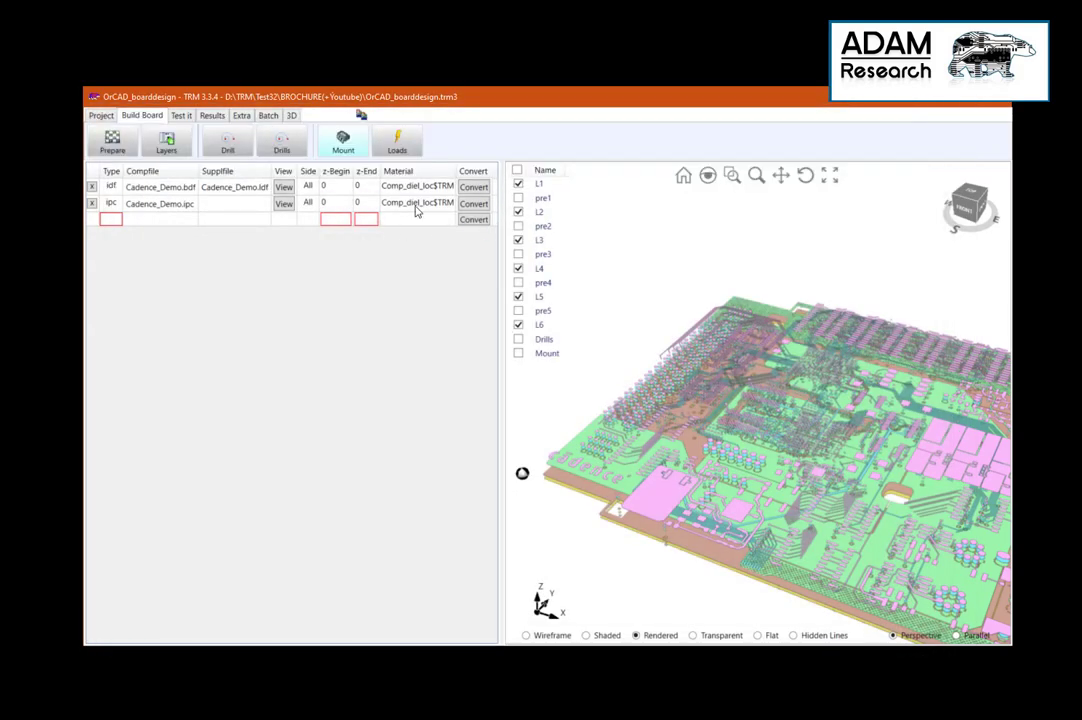
Convert the ipc mount entry and import its components into the loads table
left_click(474, 204)
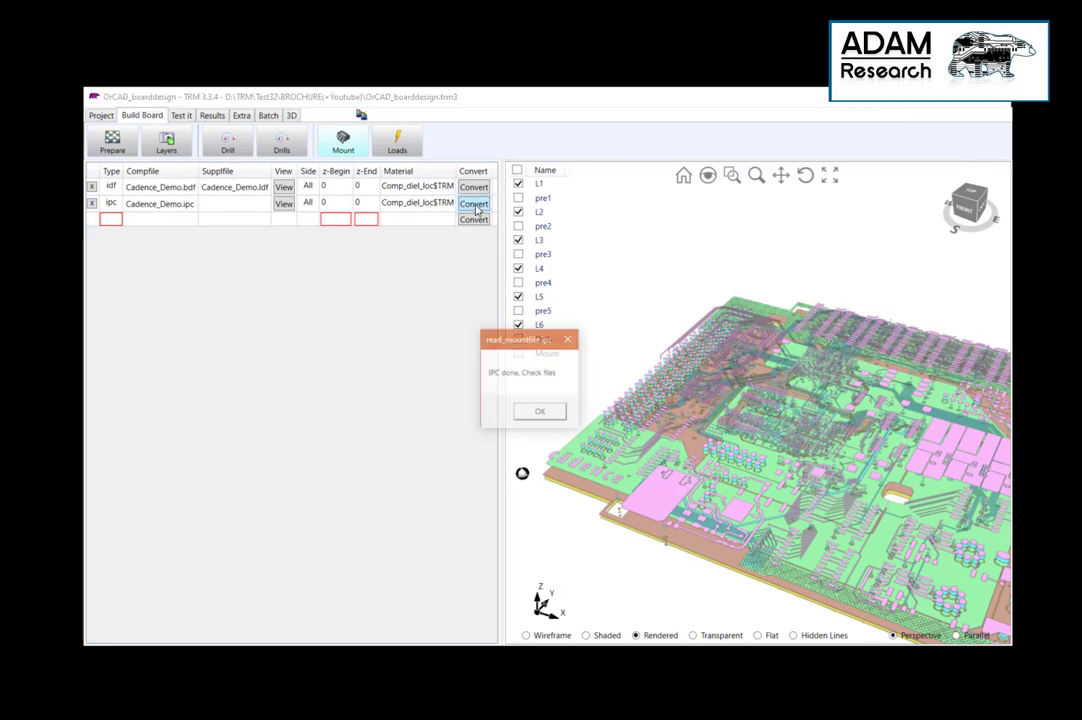
left_click(540, 412)
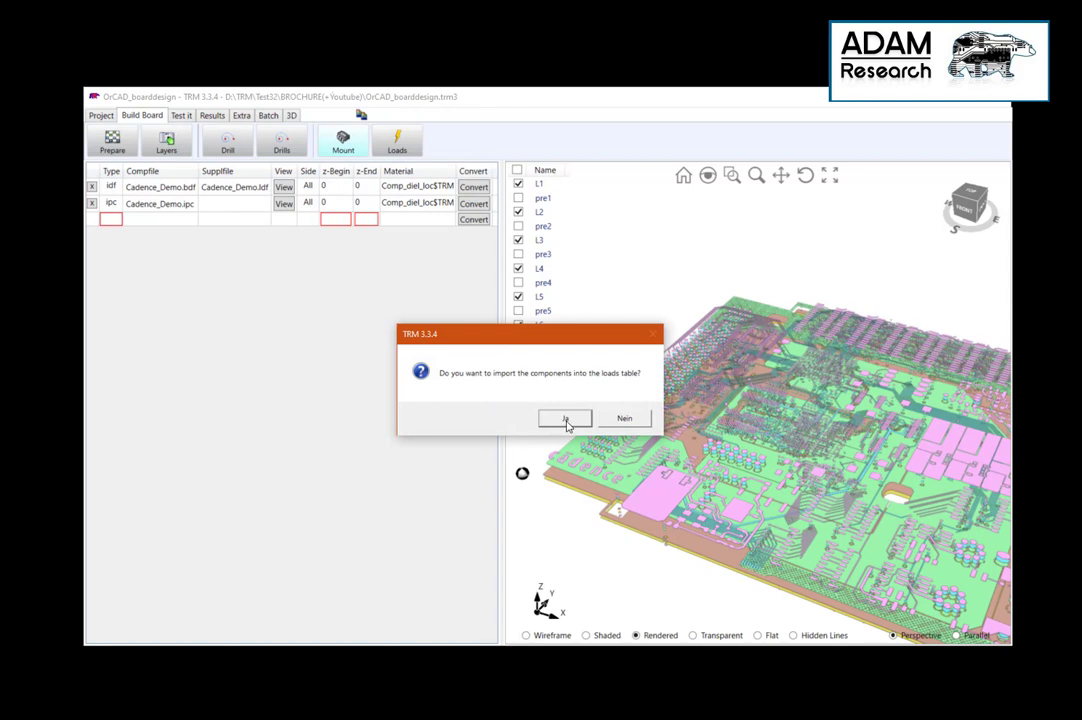
left_click(565, 420)
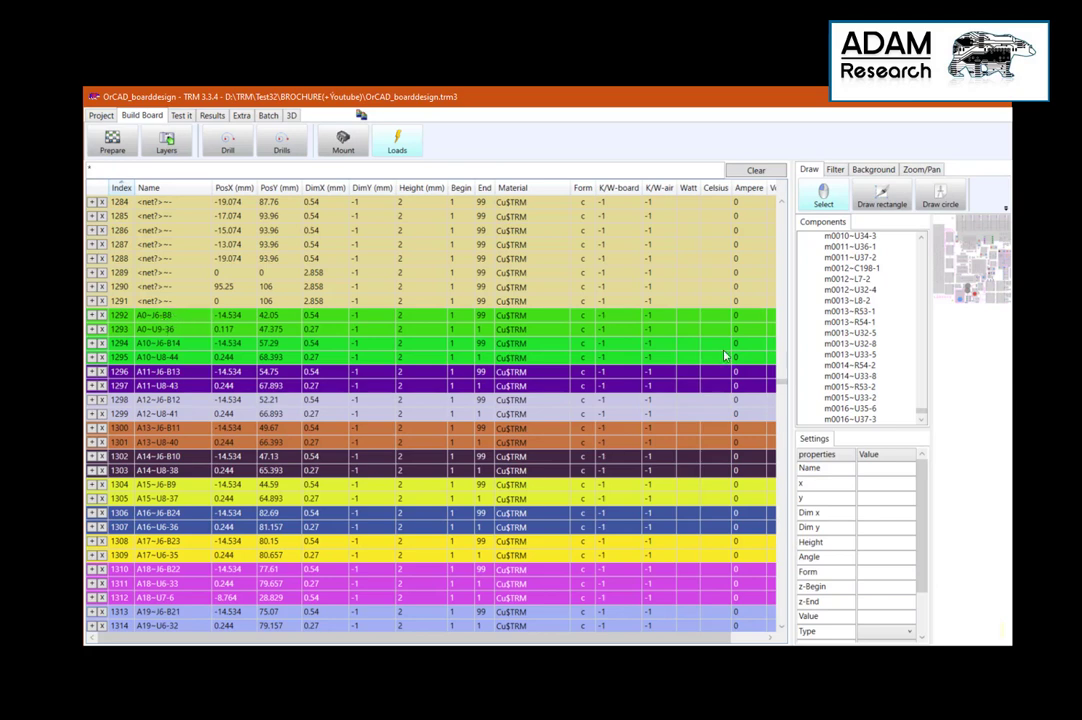
Examine the imported net pin entries in the loads table, through the last row and the last column
scroll(782, 385, "up", 10)
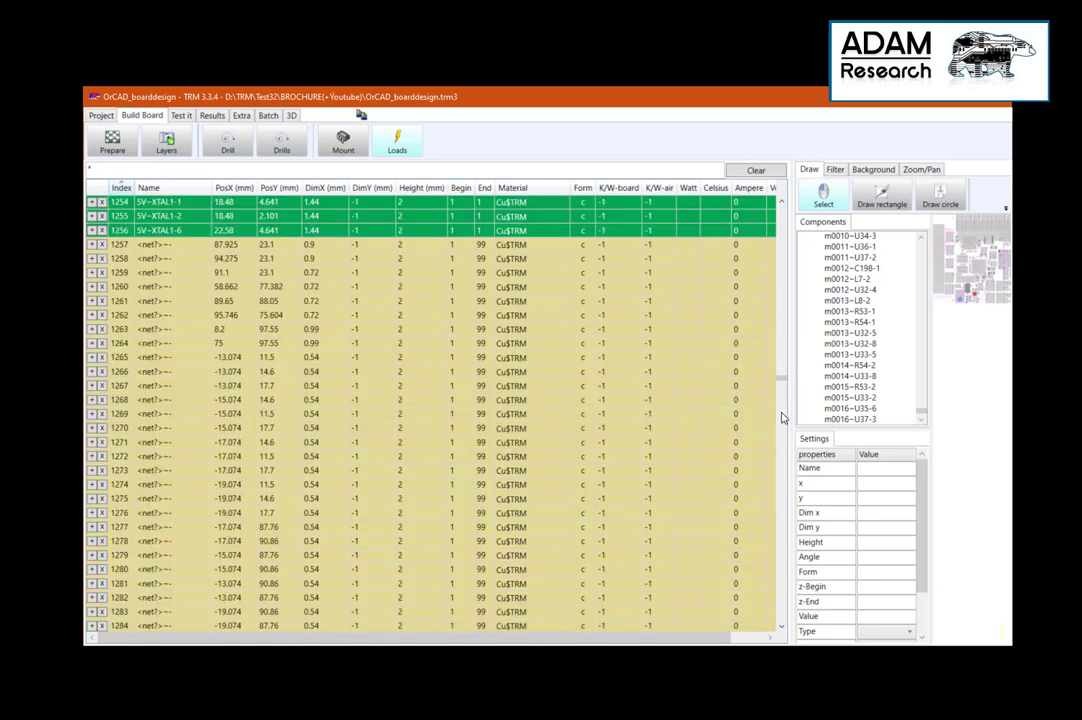
left_click_drag(782, 382, 786, 622)
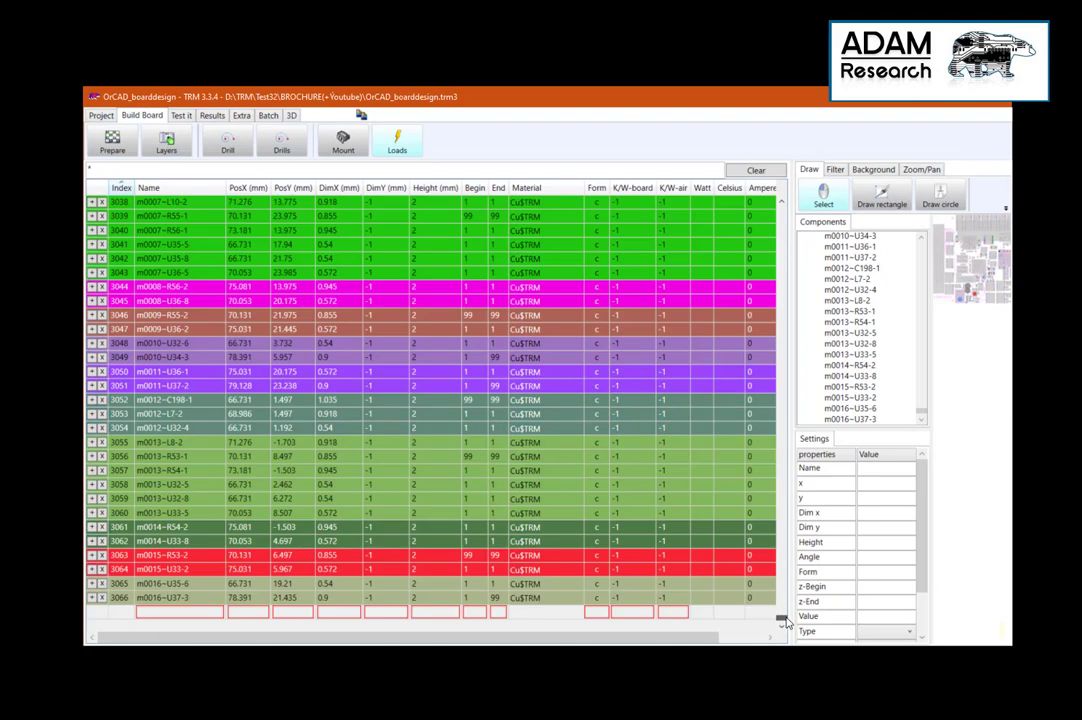
left_click_drag(531, 639, 588, 638)
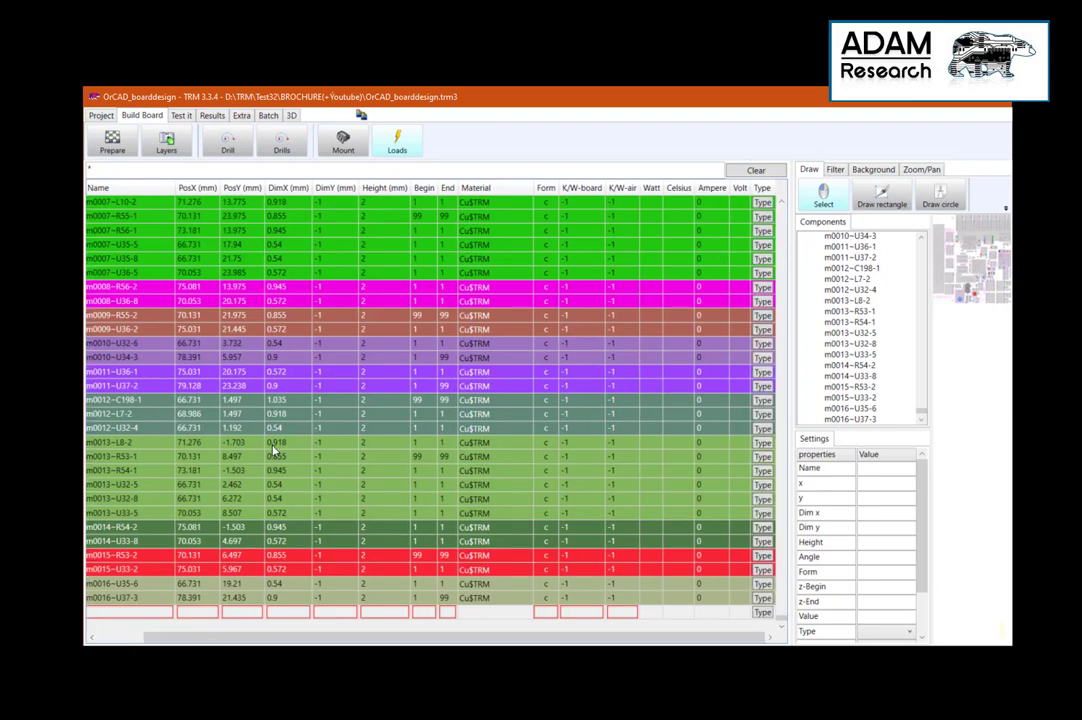
scroll(274, 452, "up", 15)
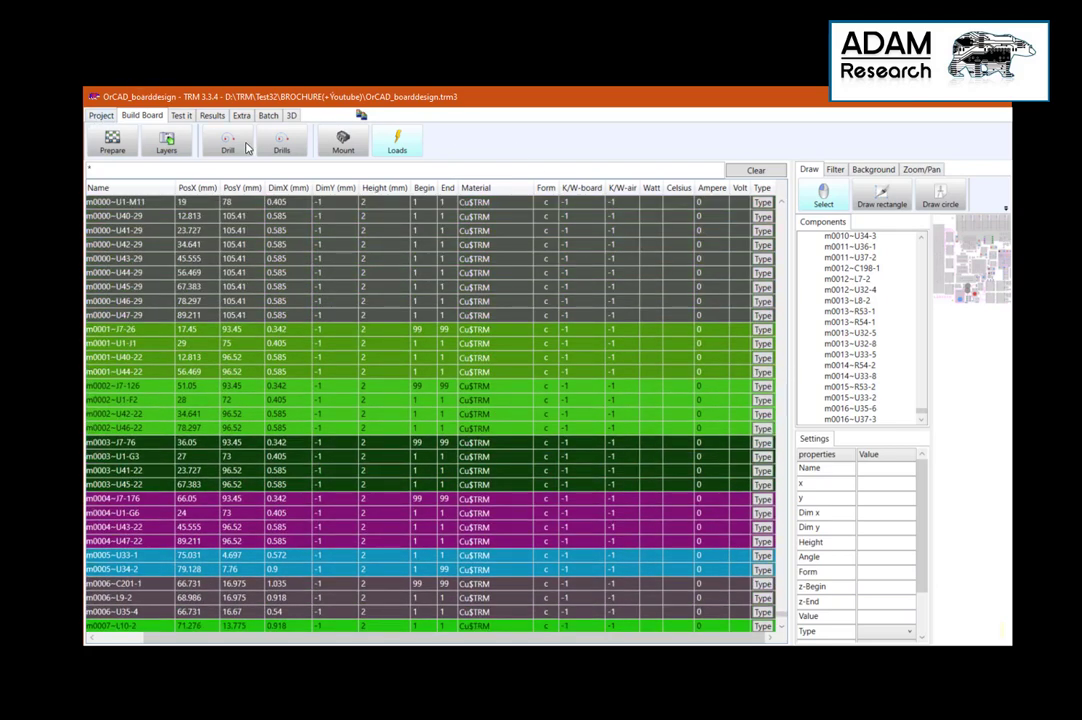
Show only Drills and Mount in the project's 3D view, with all layers hidden and Transparent display style
left_click(100, 116)
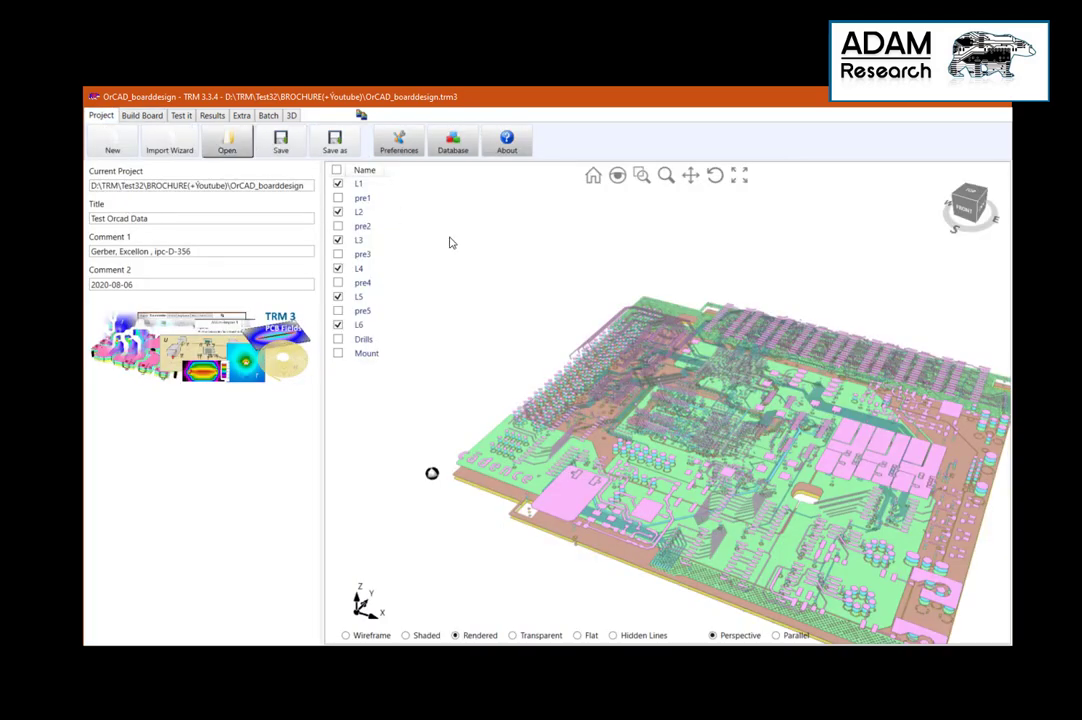
scroll(724, 440, "up", 5)
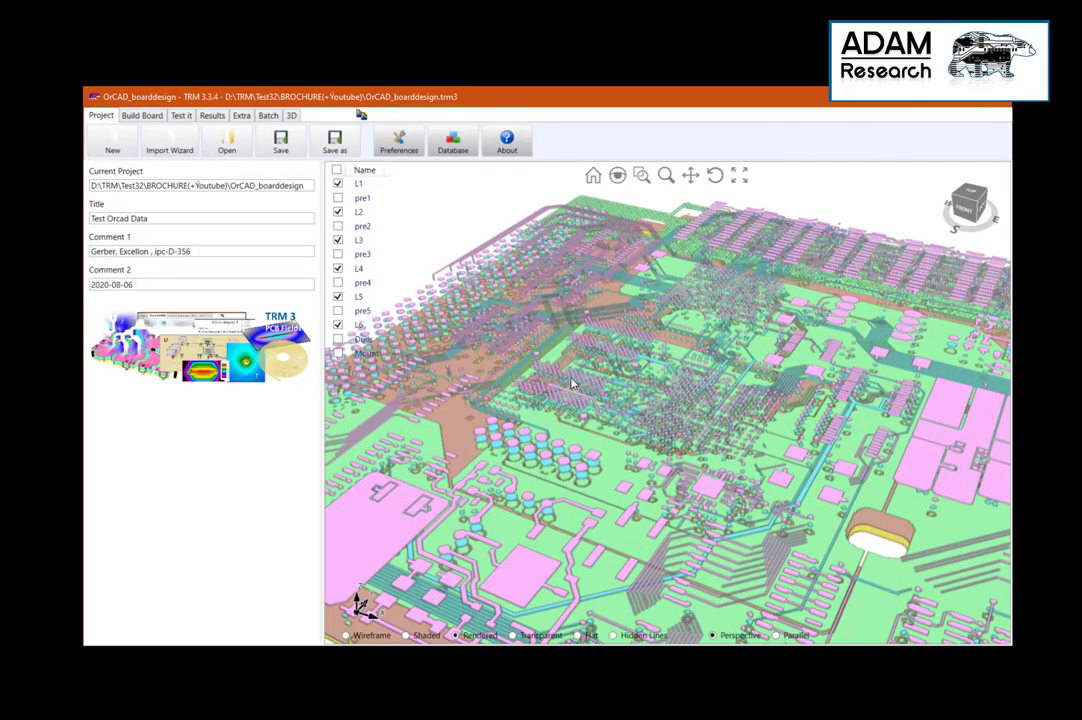
left_click(336, 172)
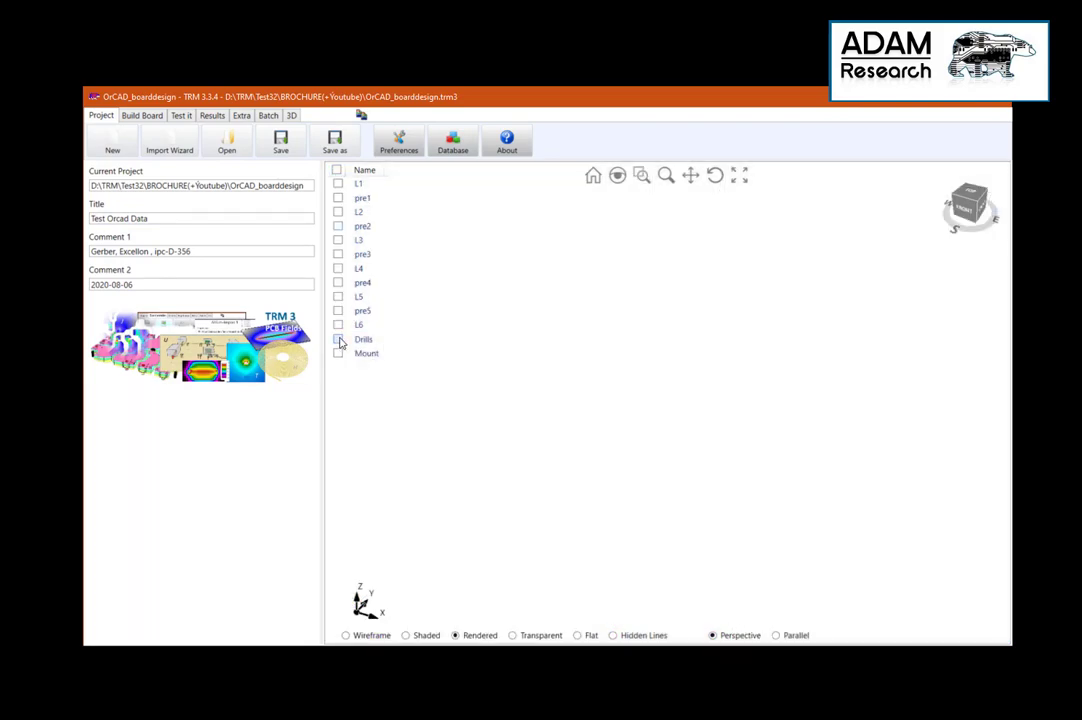
left_click(339, 341)
mouse_move(650, 450)
left_mouse_down()
mouse_move(683, 464)
mouse_move(690, 420)
mouse_move(687, 502)
mouse_move(357, 445)
mouse_move(715, 473)
left_mouse_up()
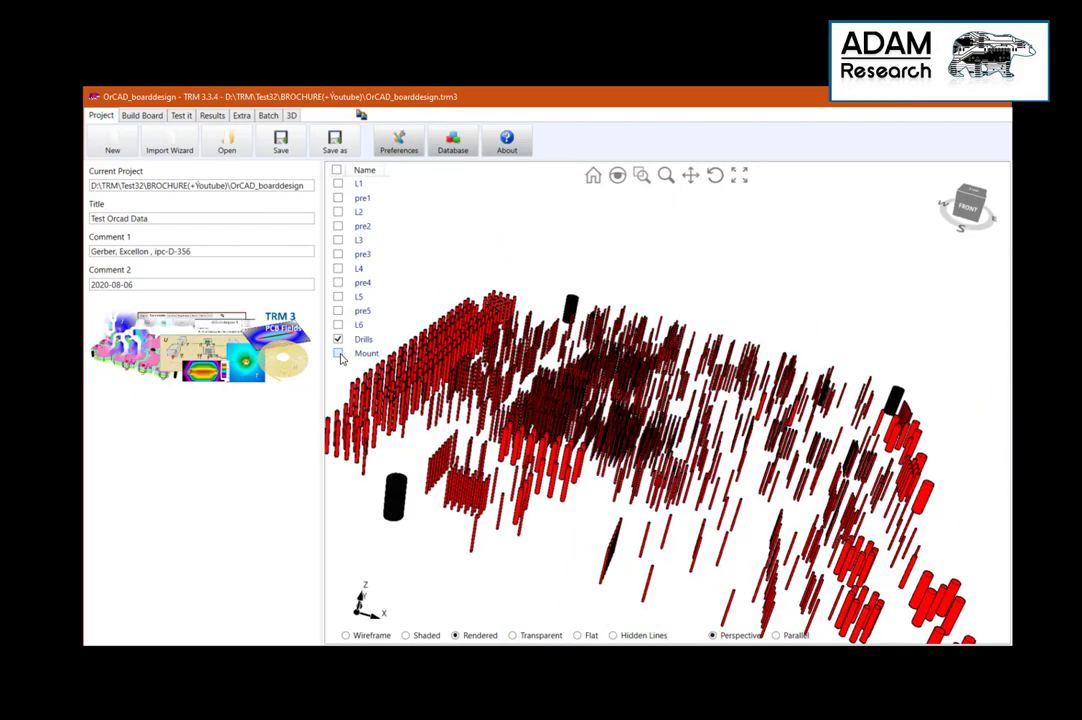
left_click(338, 354)
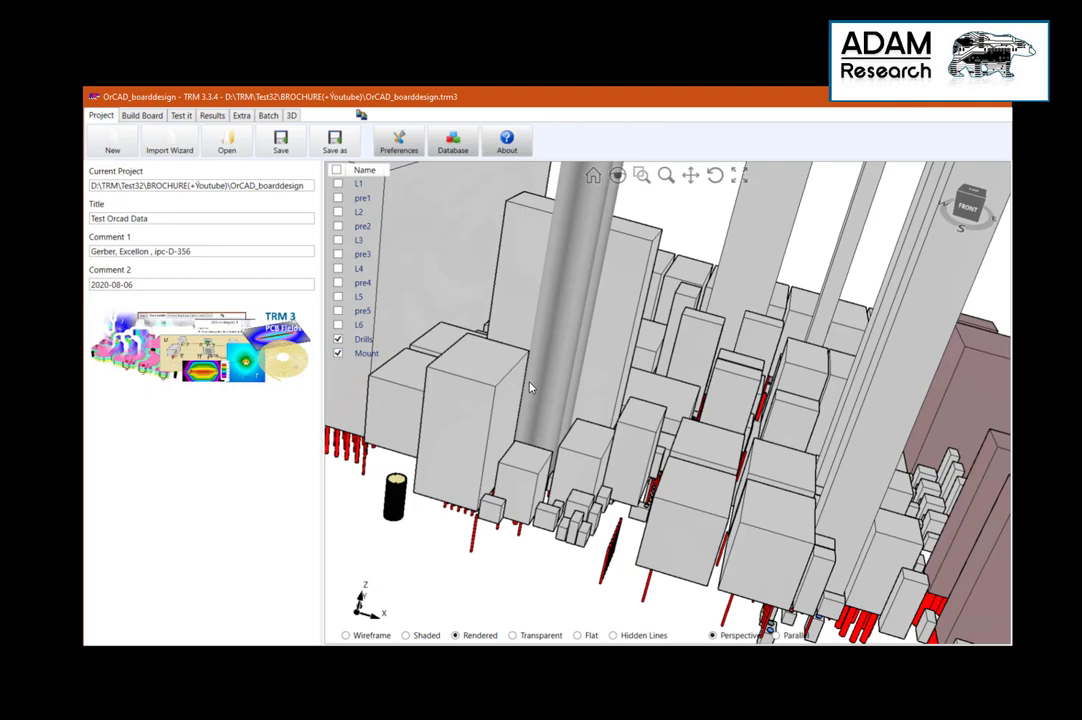
left_click_drag(450, 328, 539, 641)
left_click(541, 641)
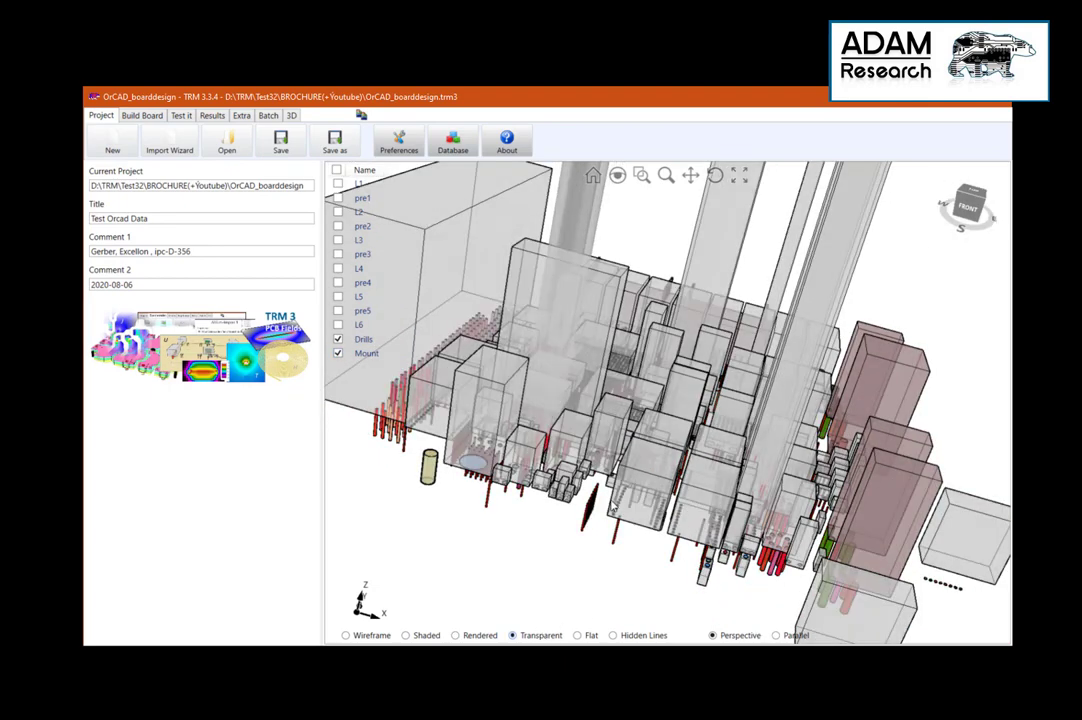
Inspect the mounted components, pins and drills in the 3D view, including the properties of components Y1 and U2
left_click_drag(516, 450, 598, 487)
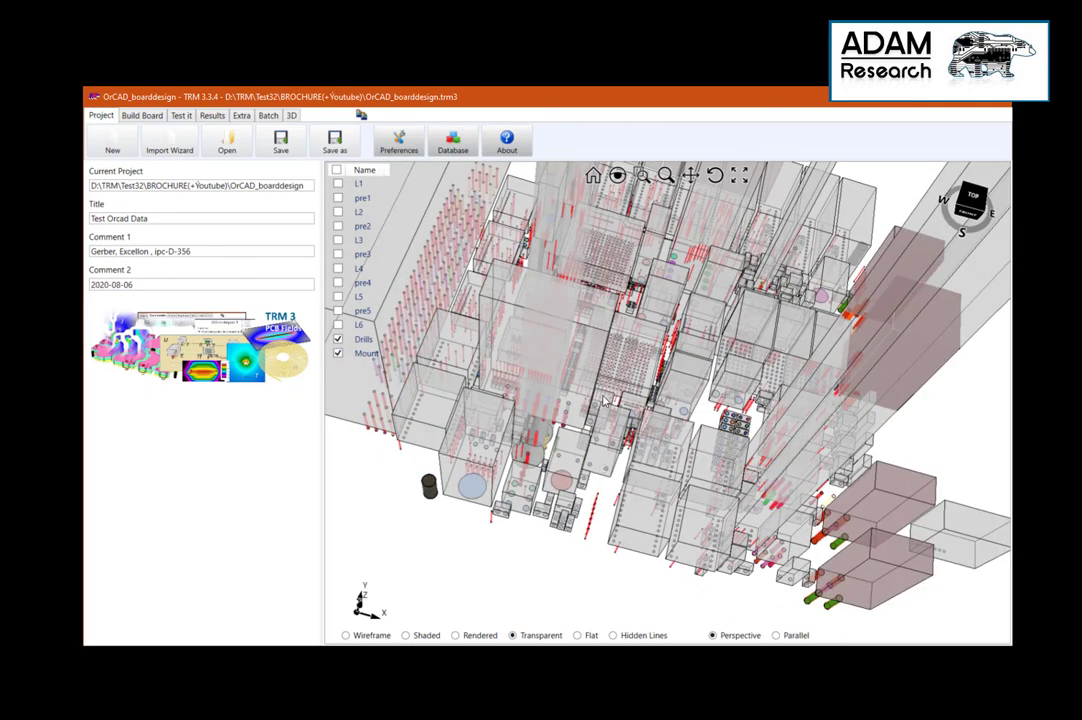
scroll(562, 430, "up", 8)
scroll(562, 430, "up", 2)
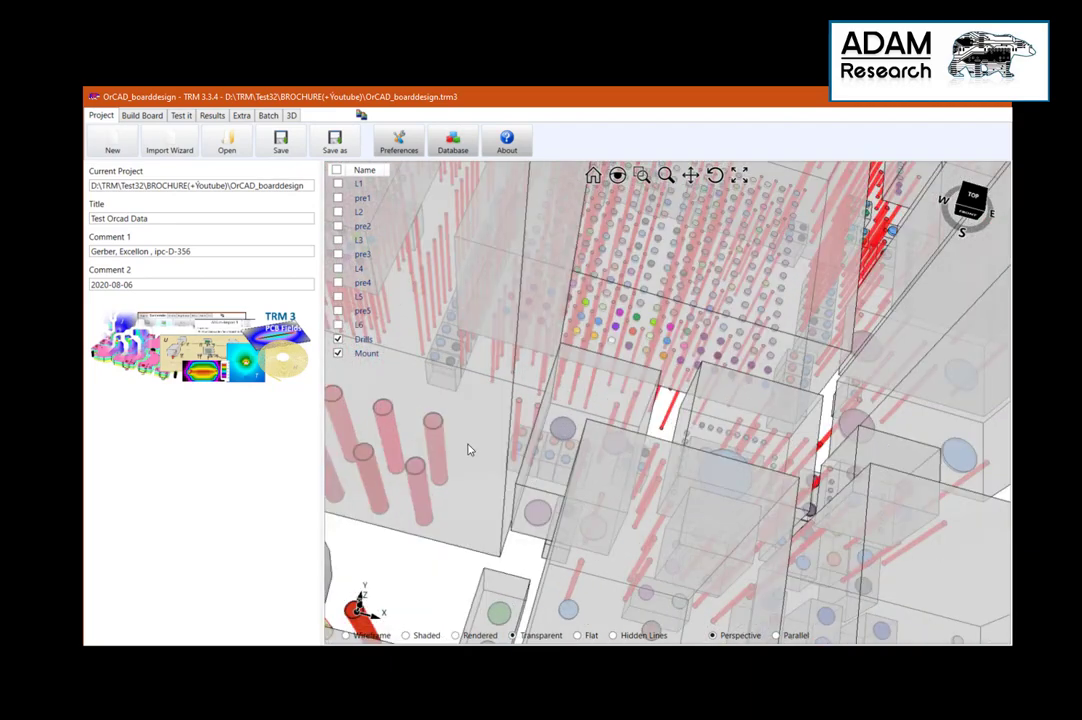
left_click(562, 435)
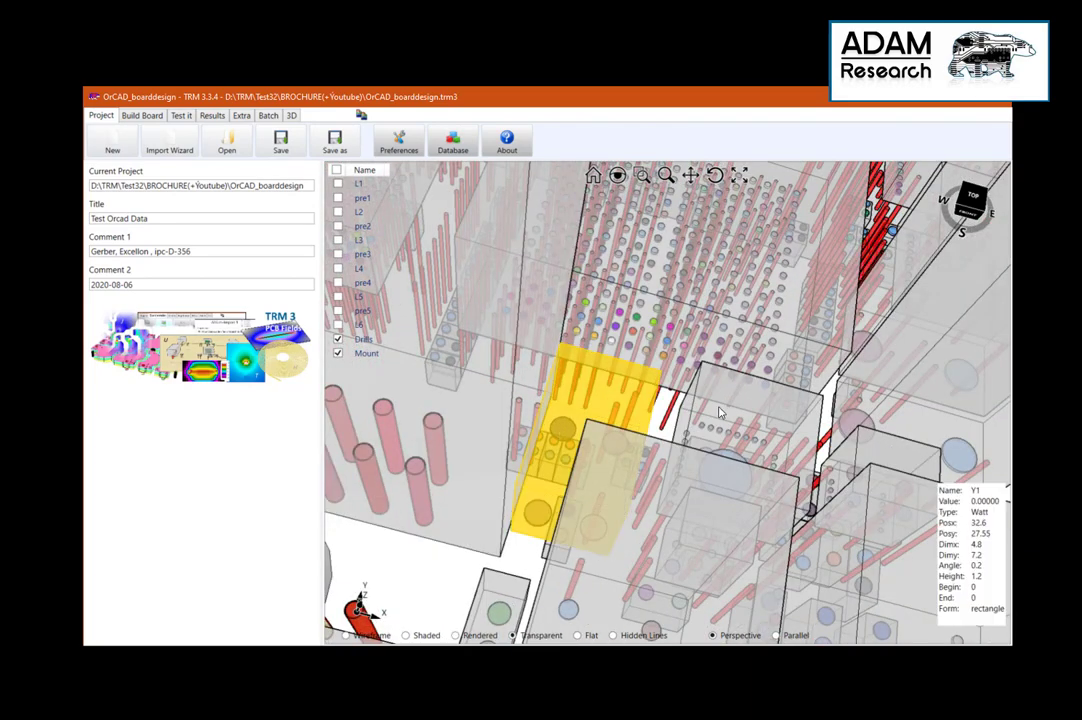
left_click(632, 334)
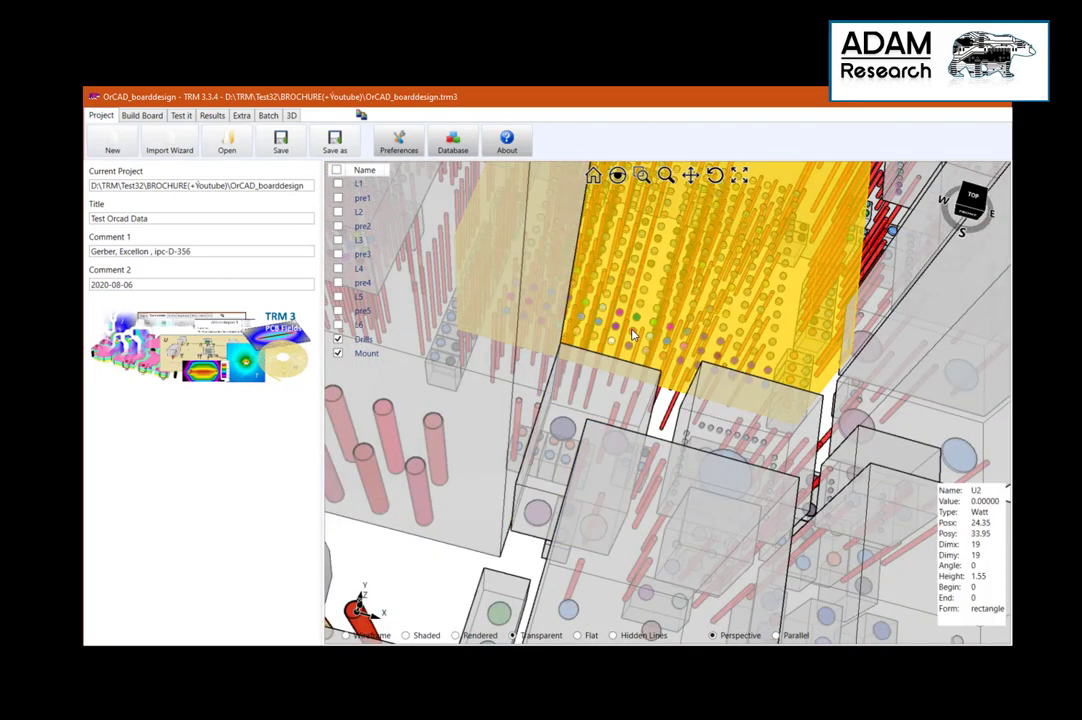
scroll(720, 410, "down", 5)
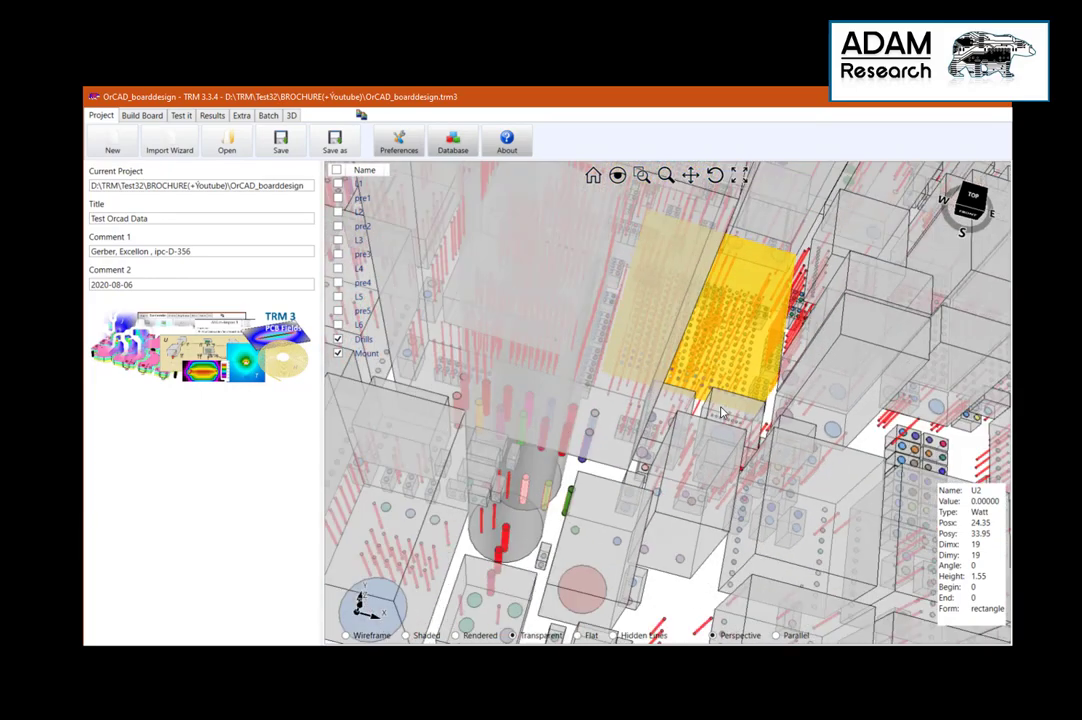
middle_click_drag(722, 412, 673, 352)
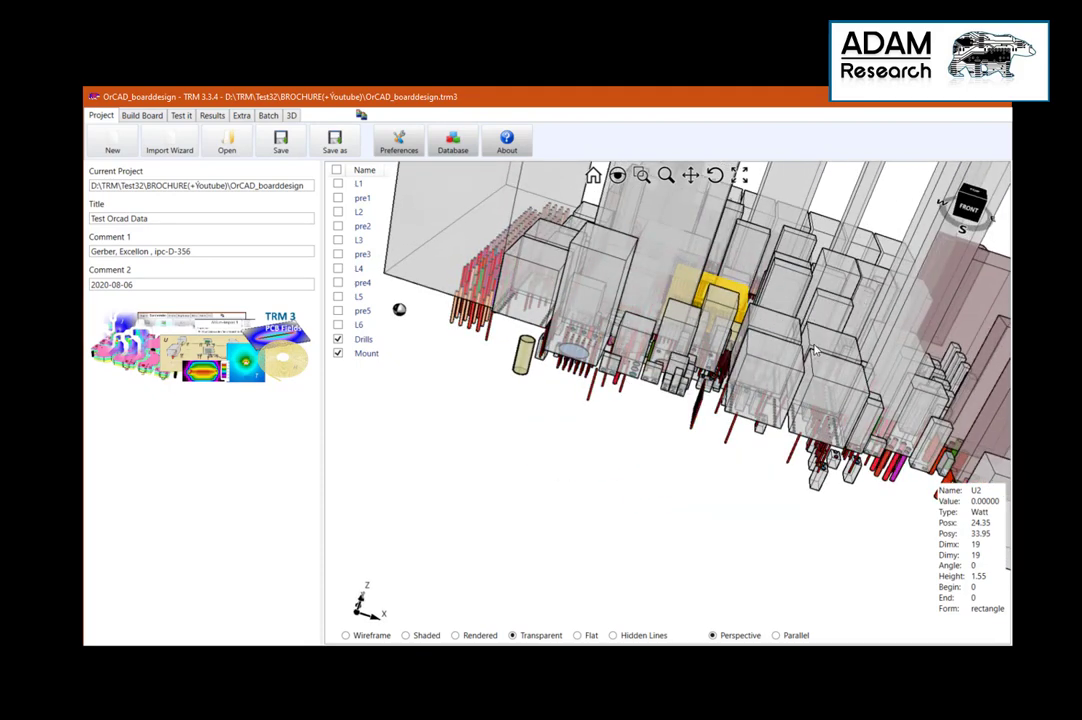
middle_click_drag(687, 292, 690, 335)
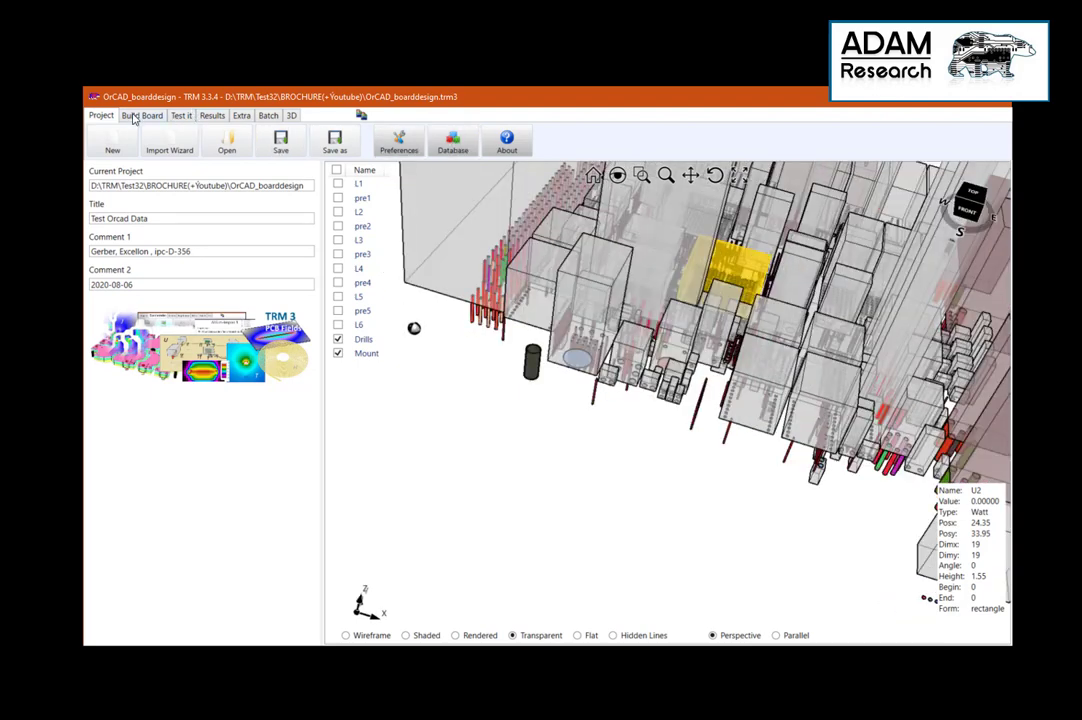
Enlarge the board drawing beside the loads table and filter it to show only the top components
left_click(134, 117)
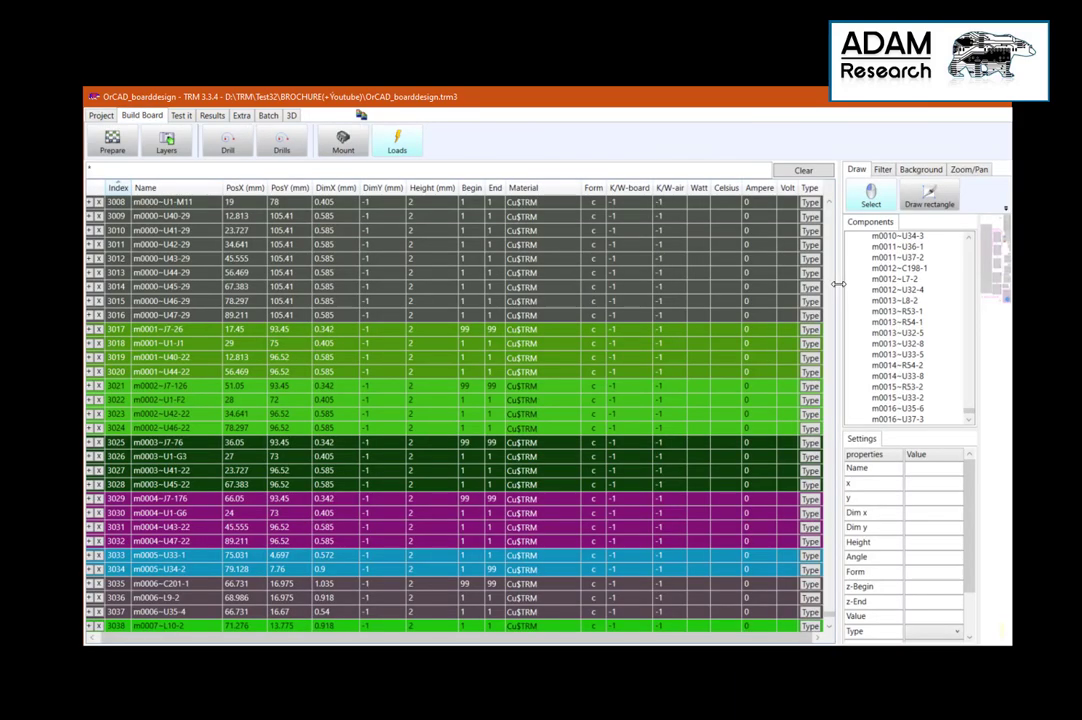
left_click_drag(838, 284, 266, 284)
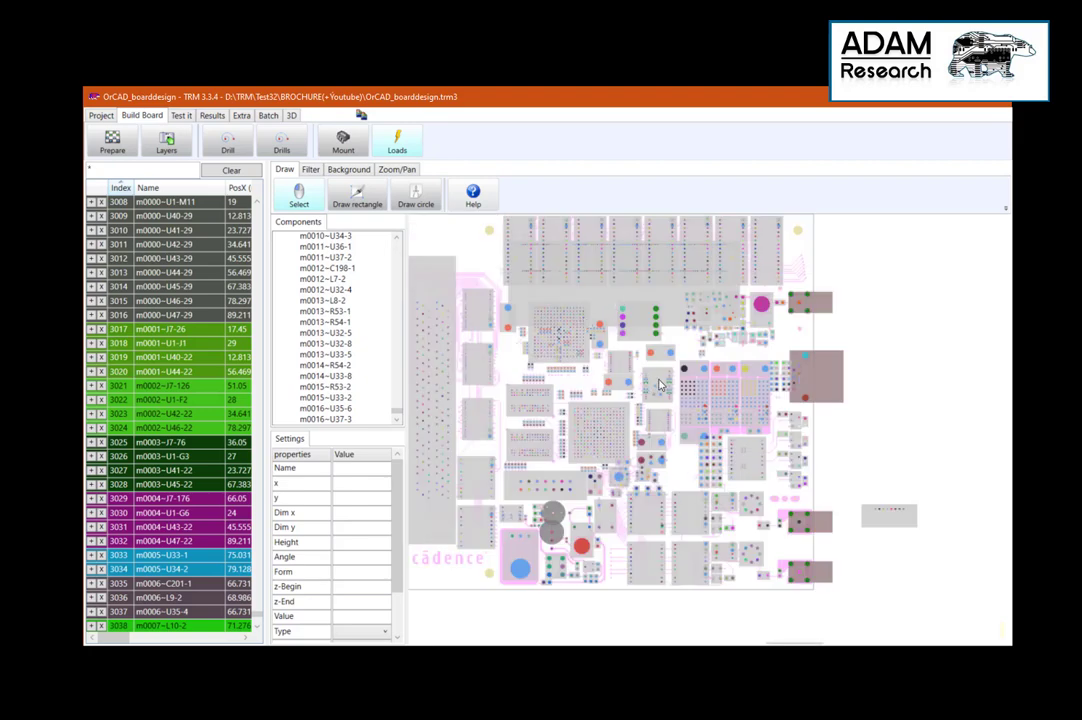
scroll(653, 382, "up", 2)
scroll(665, 387, "down", 3)
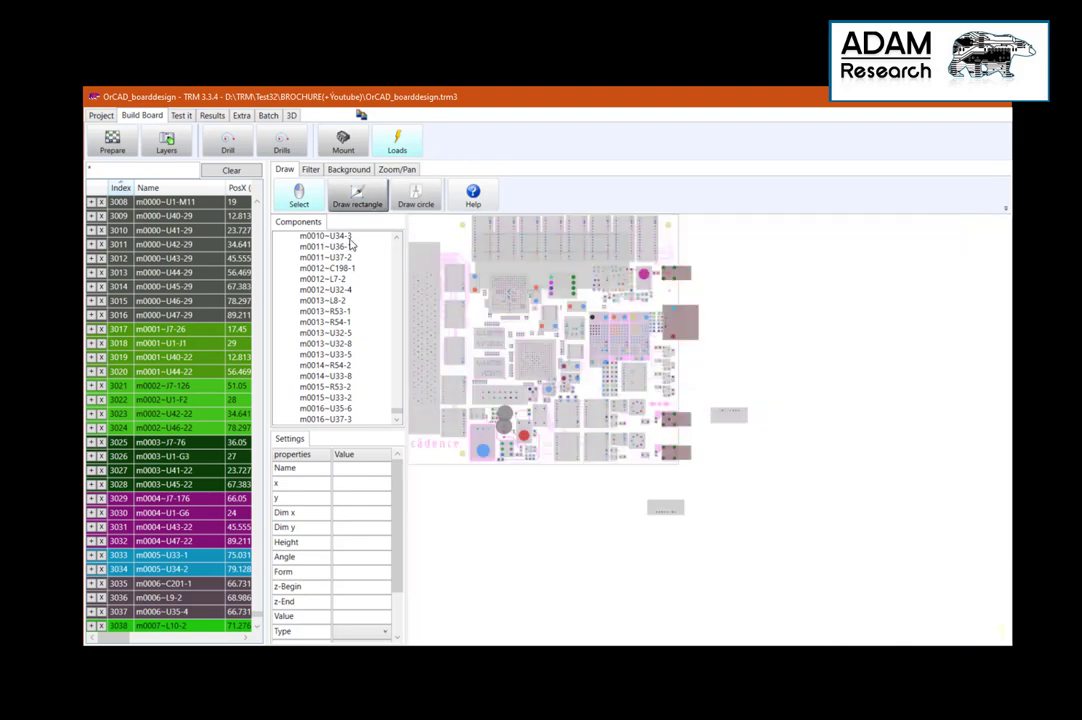
scroll(474, 296, "up", 2)
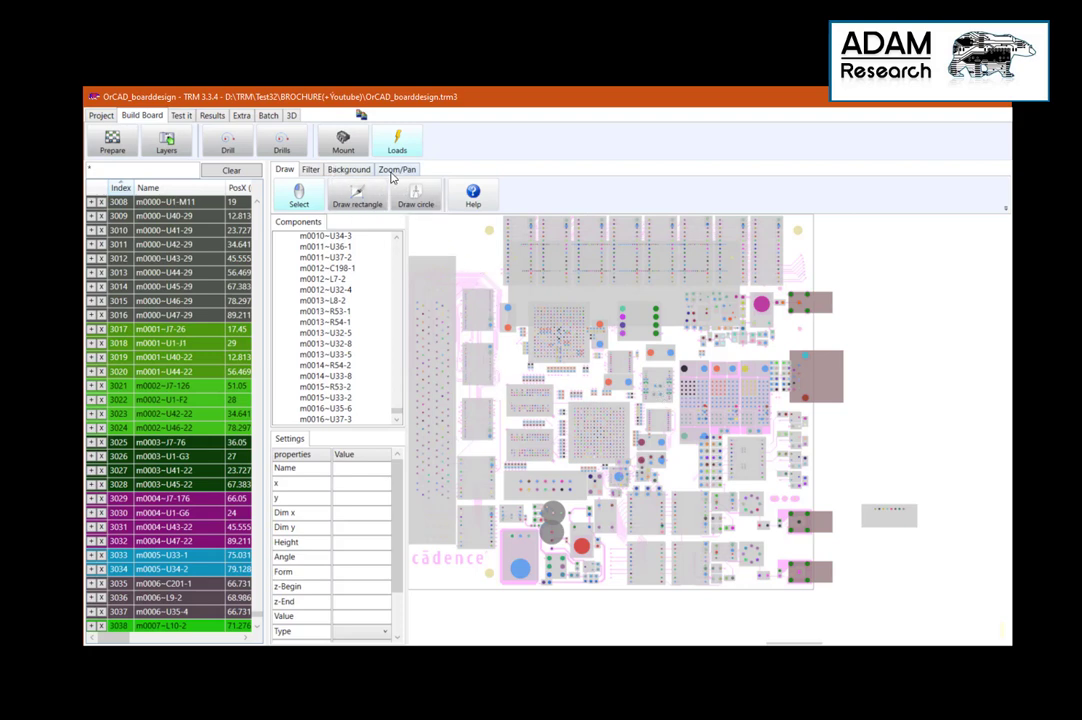
left_click(310, 169)
left_click(371, 196)
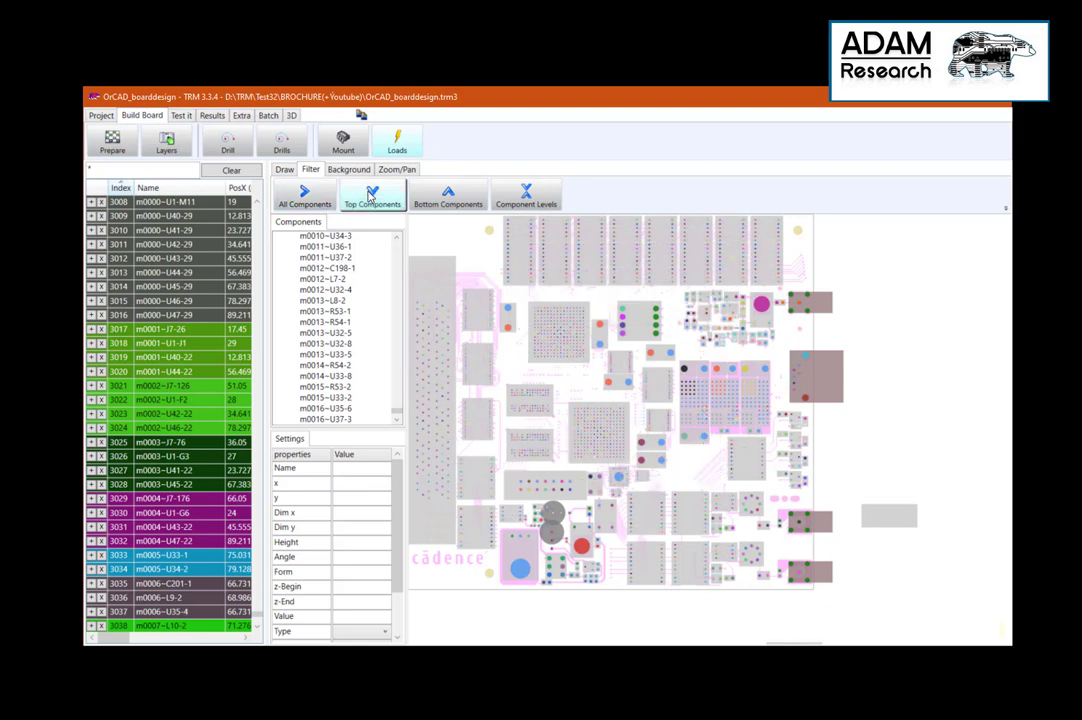
Examine the coloured net pins on the board drawing and the settings of pin 2V5~C176-1
scroll(713, 488, "up", 3)
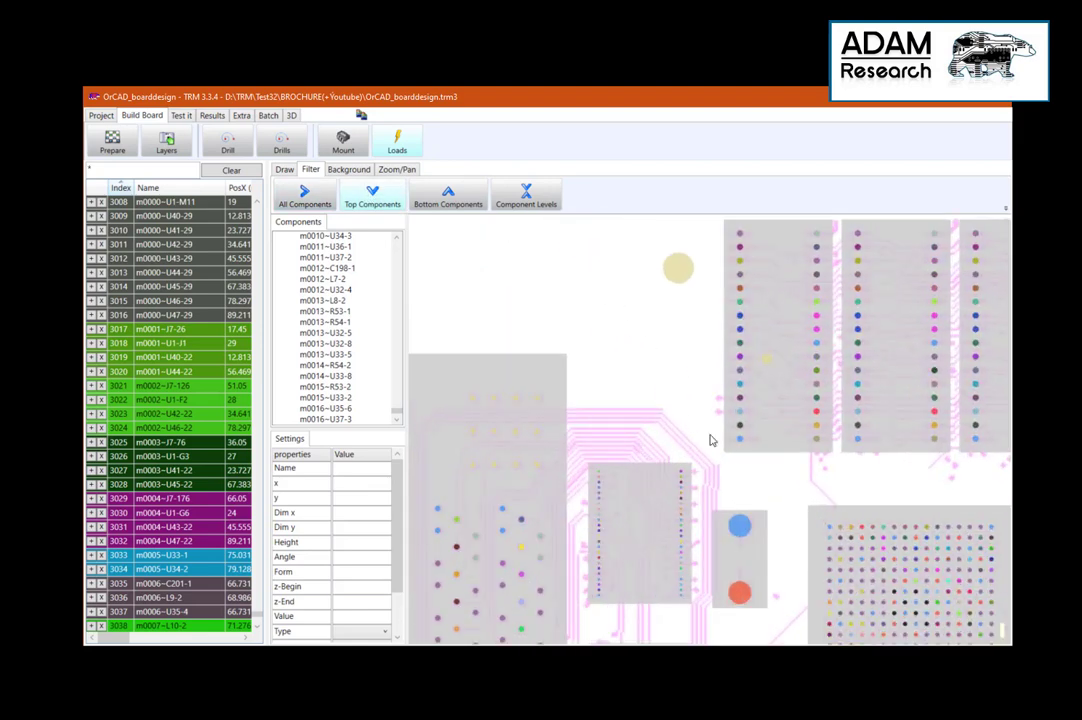
scroll(712, 440, "up", 2)
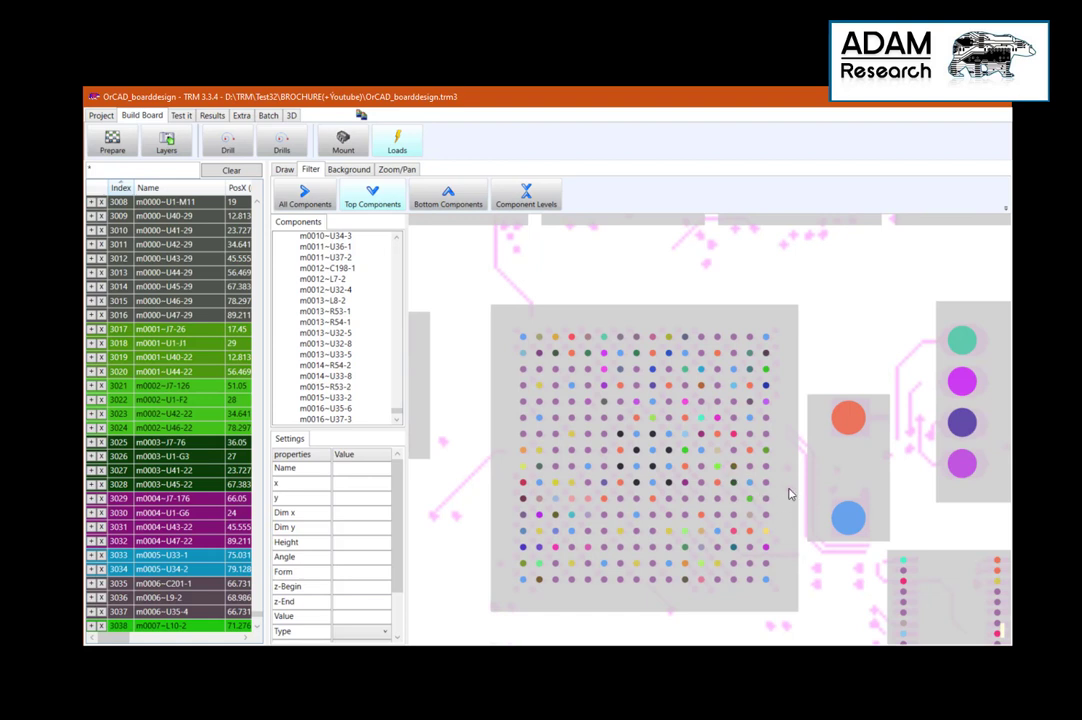
mouse_move(866, 426)
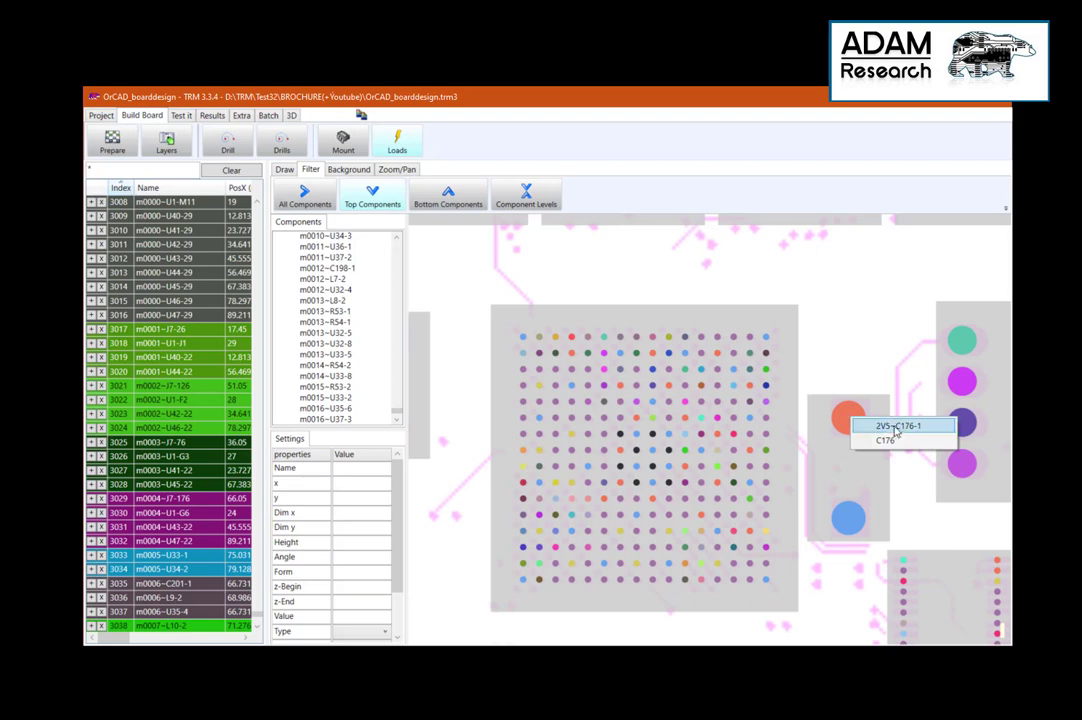
left_click(872, 427)
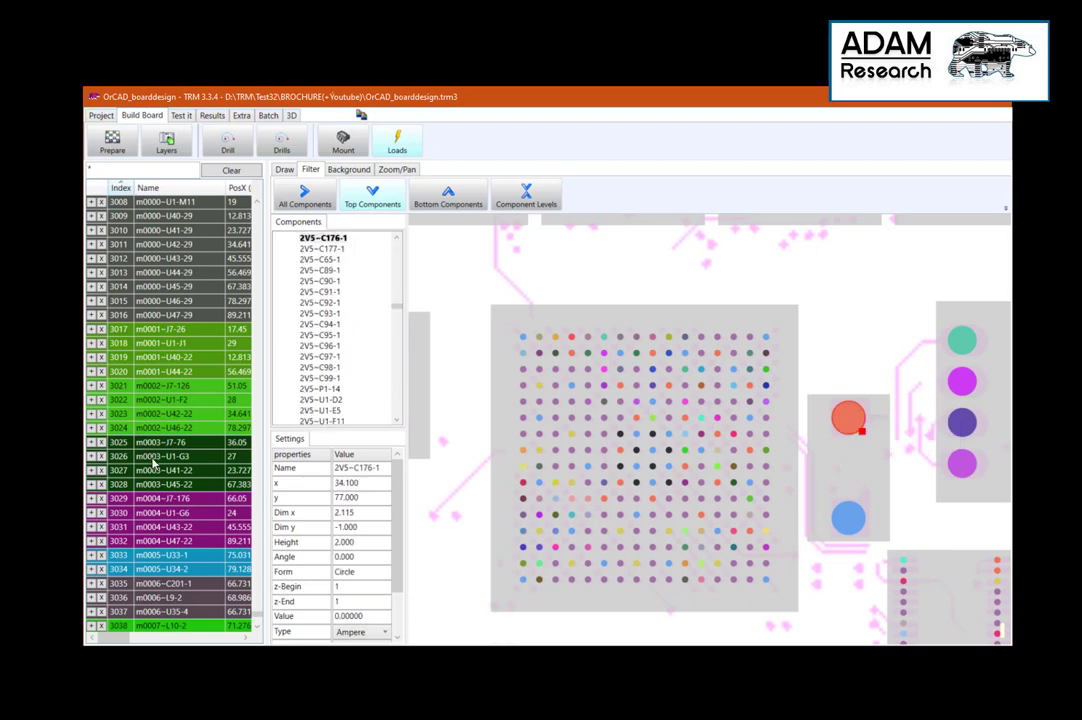
scroll(153, 460, "up", 1)
scroll(724, 529, "down", 1)
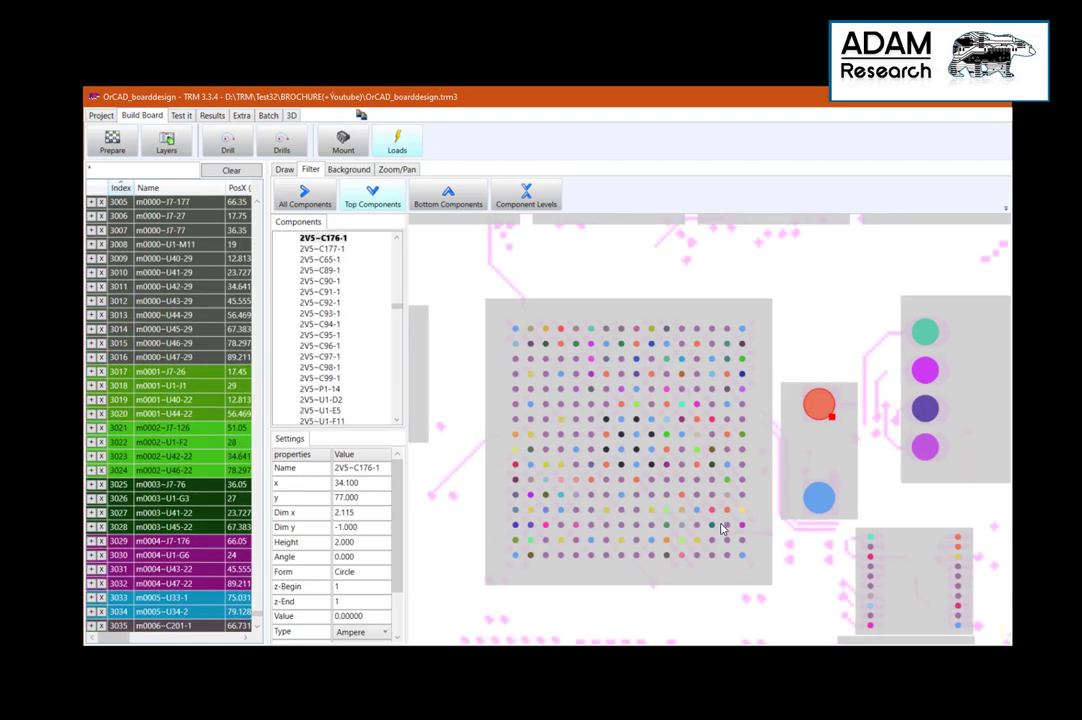
Select component U2 on the board drawing and set its load value to 2 watts
scroll(724, 529, "down", 5)
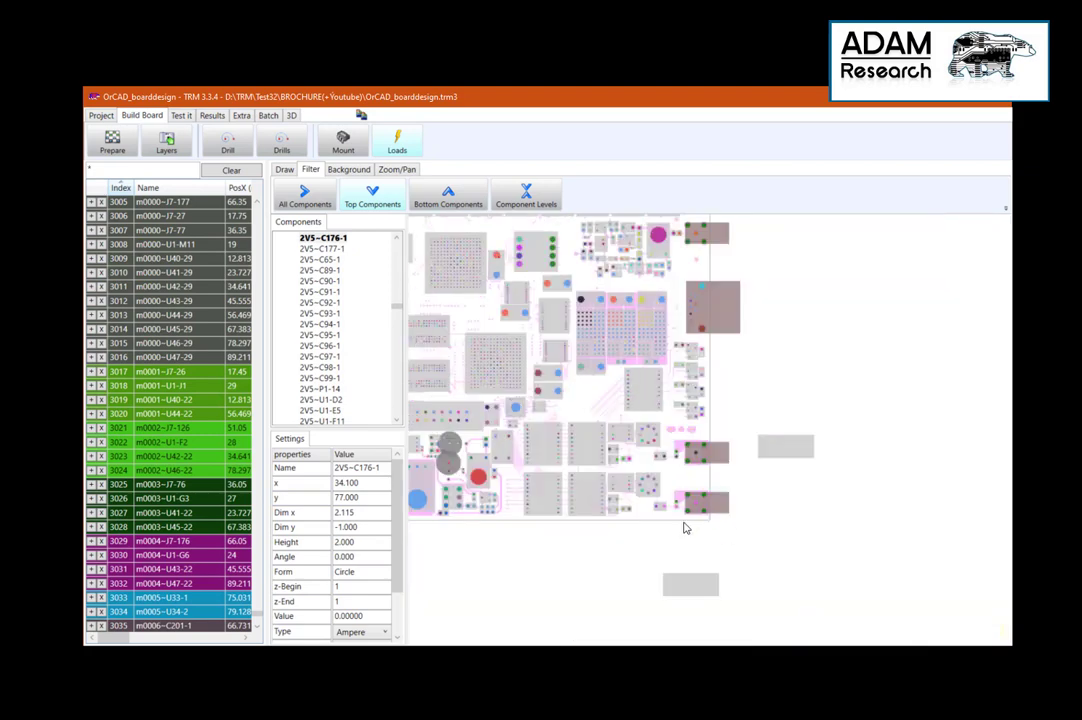
left_click_drag(635, 567, 712, 611)
left_click(641, 440)
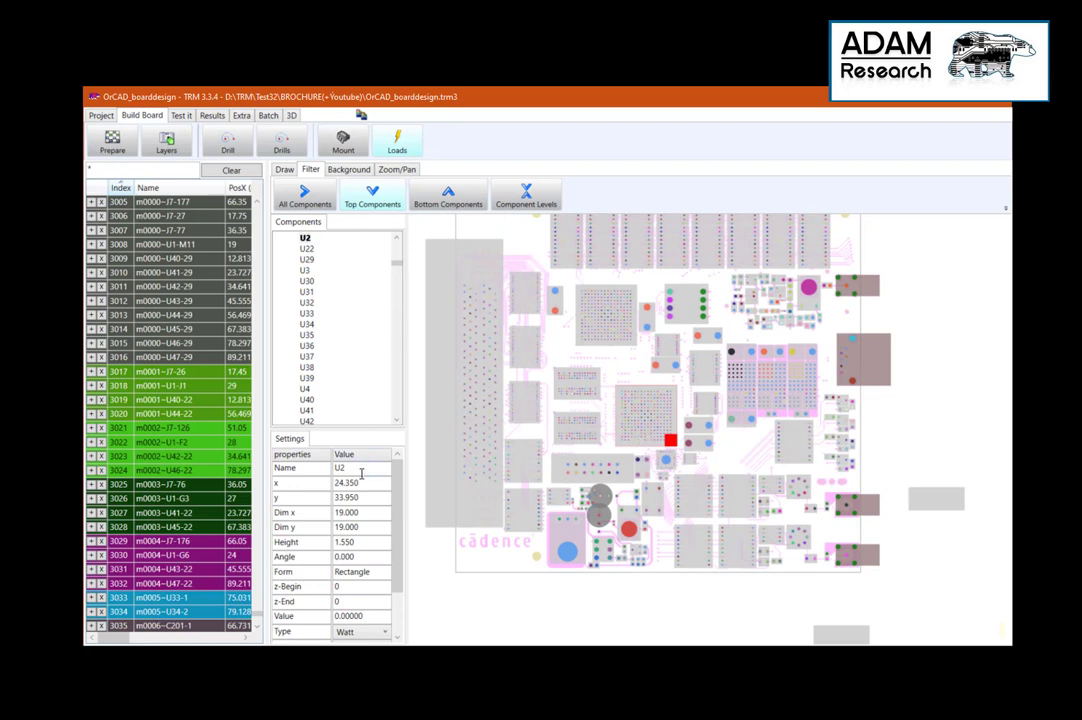
scroll(388, 498, "down", 2)
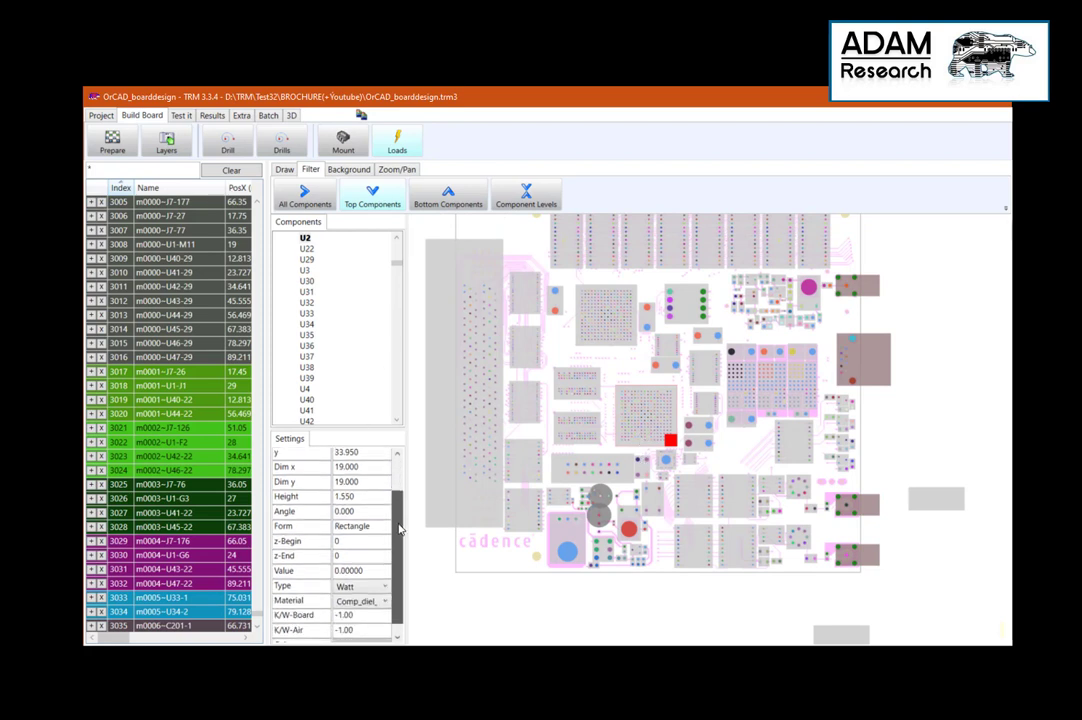
left_click(348, 560)
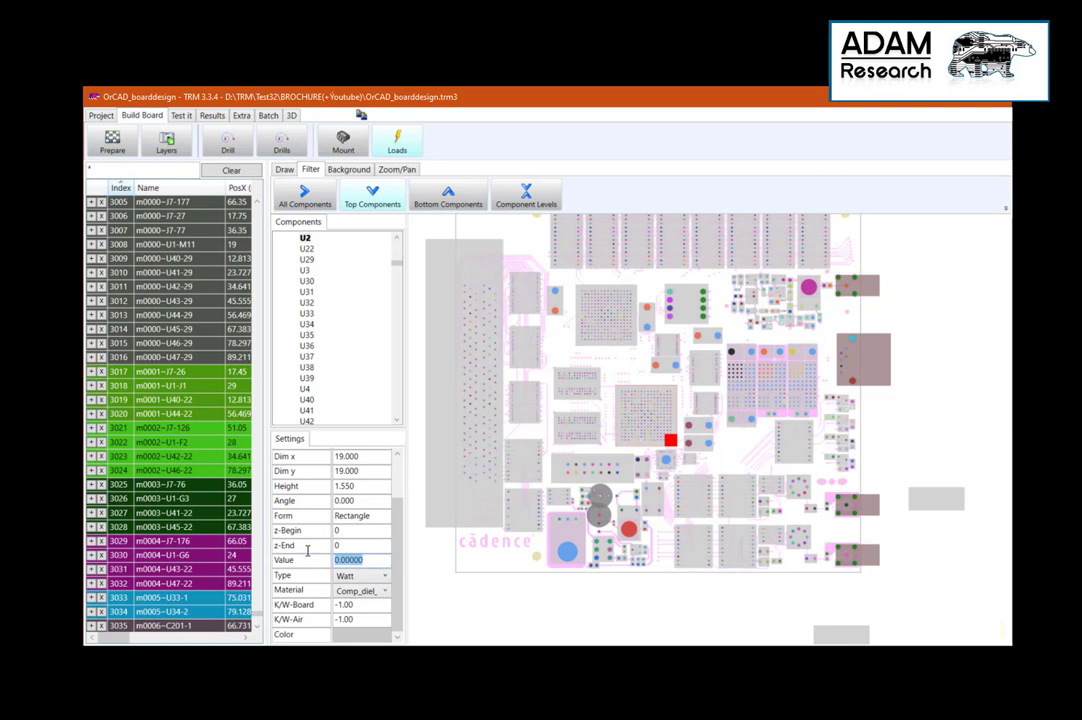
type("2")
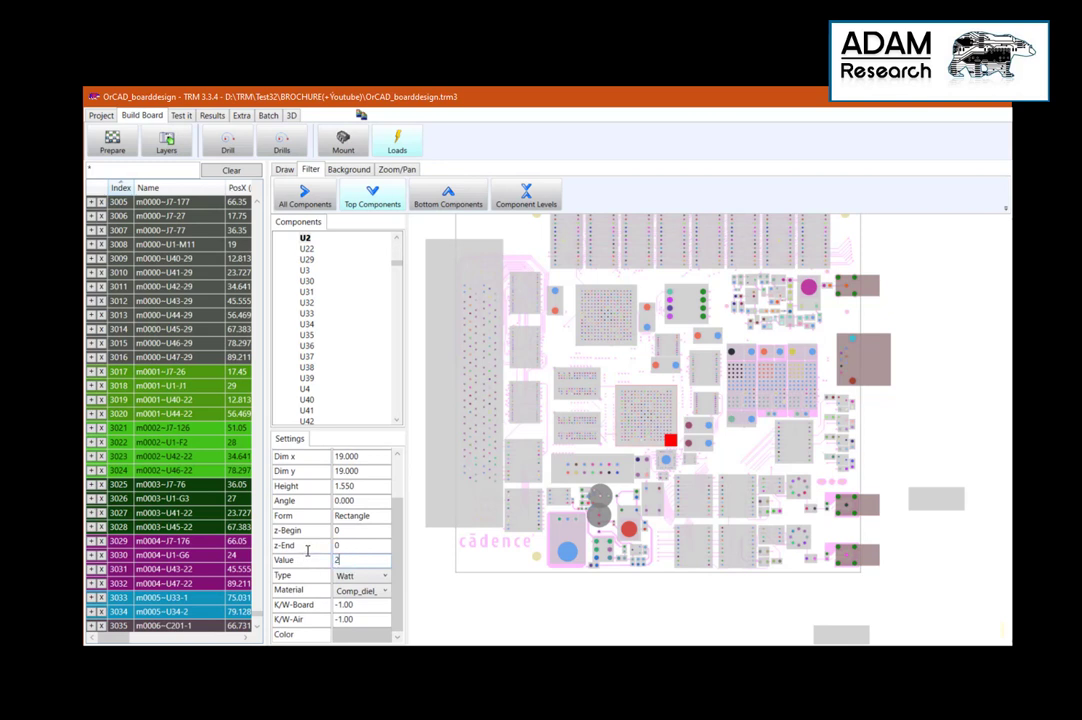
key("Return")
Widen the loads table and filter it with watt <>0 to list the components carrying power
left_click_drag(266, 340, 830, 348)
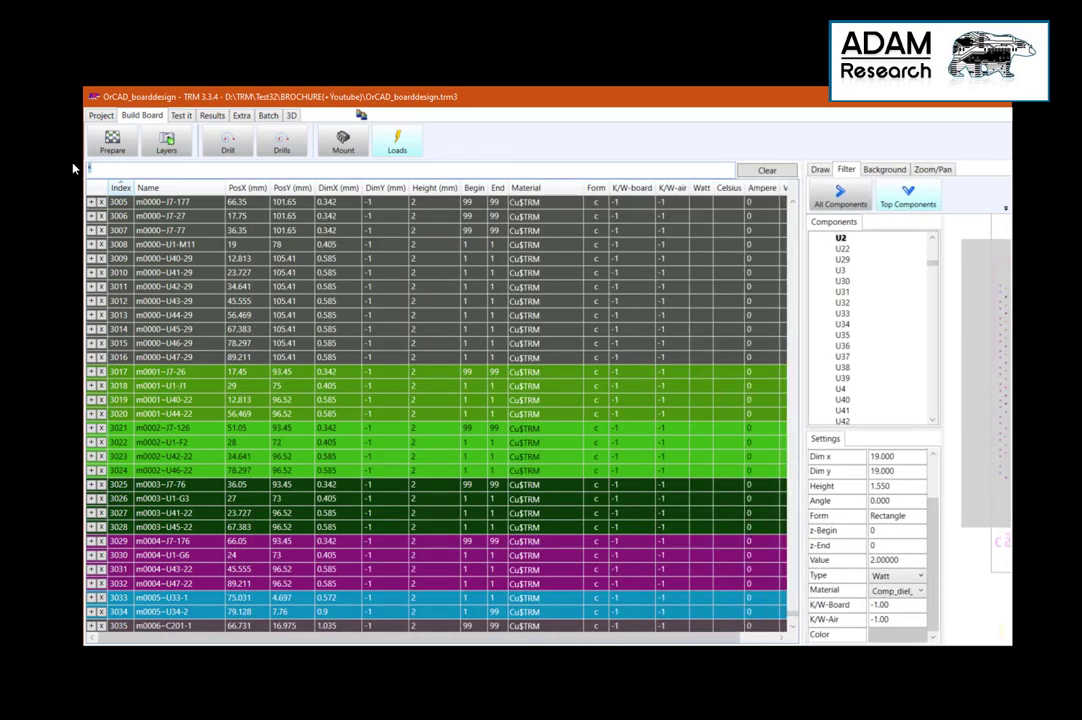
type("watt <>0")
key("Return")
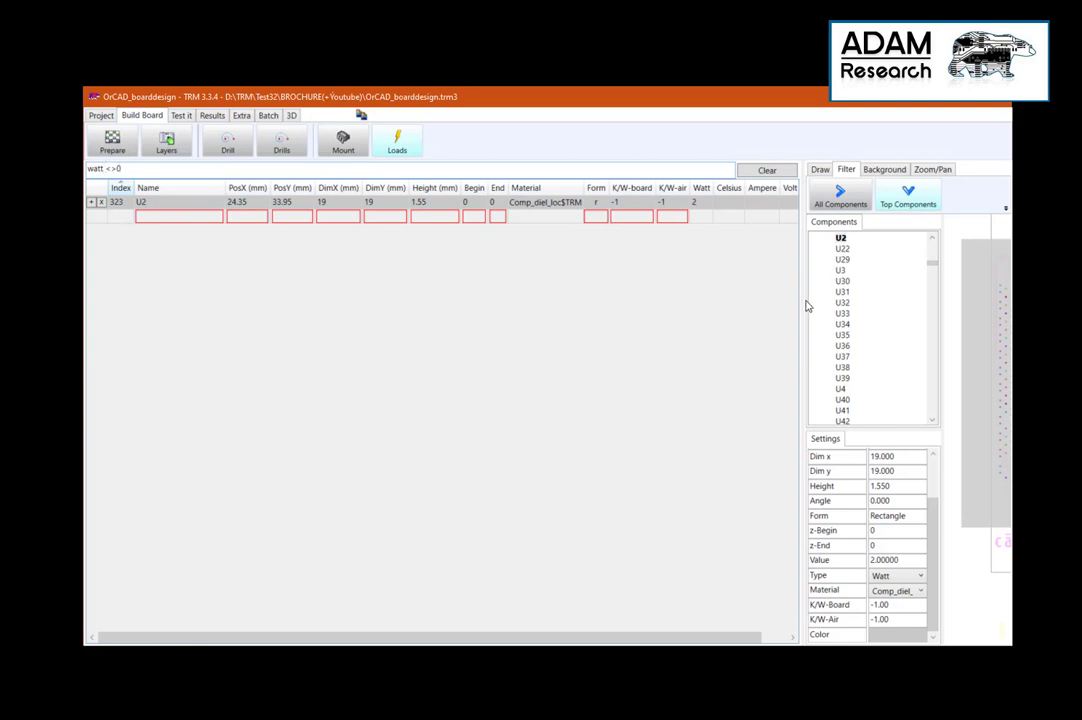
Enlarge the board drawing again and set the value of net pin N124926~C22-2 to 1 ampere
left_click_drag(800, 302, 293, 350)
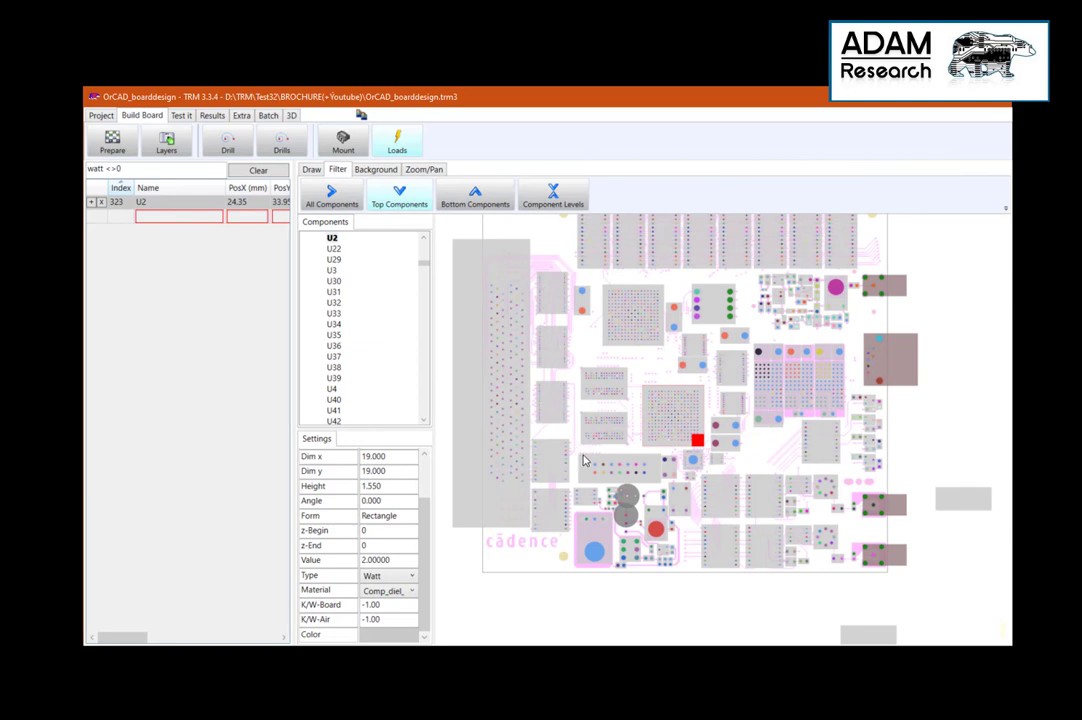
left_click_drag(584, 461, 760, 565)
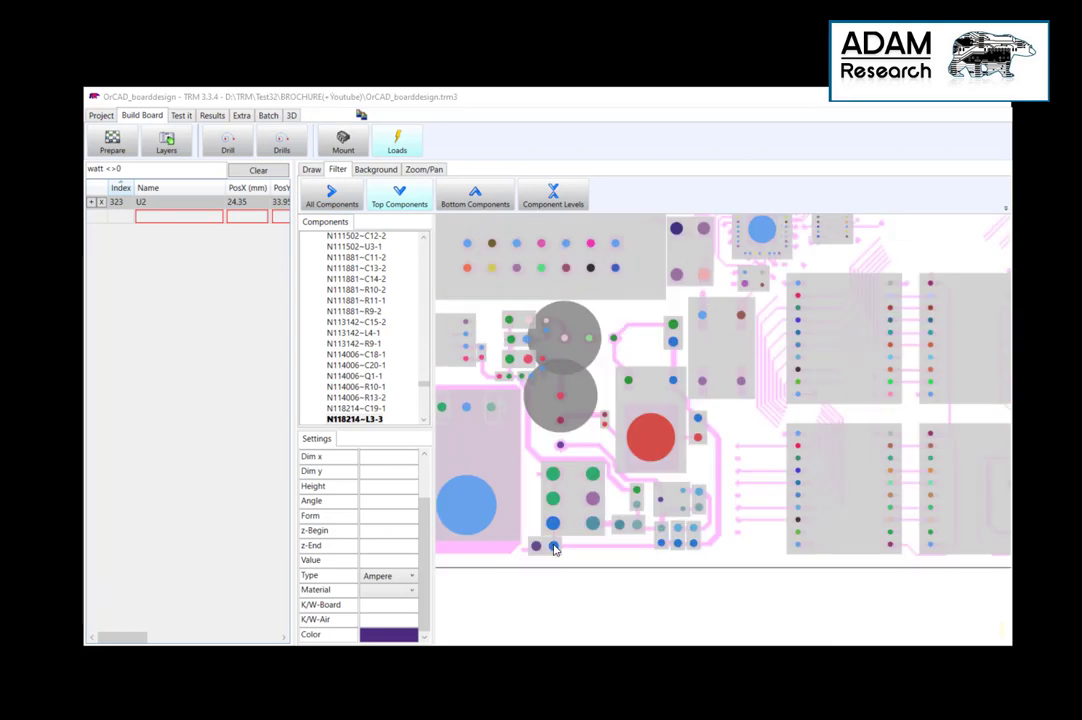
left_click(674, 345)
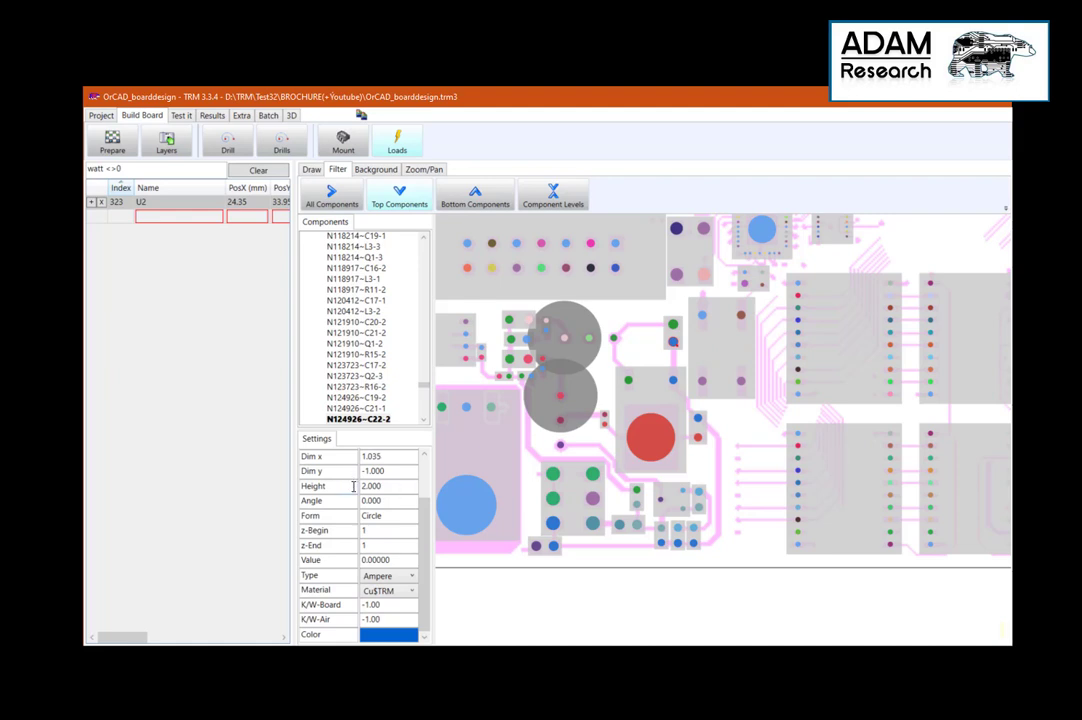
left_click(320, 561)
type("1")
key("Return")
Select net pin N124926~C19-2 at capacitor C19 and set its value to -1 ampere
left_click(556, 547)
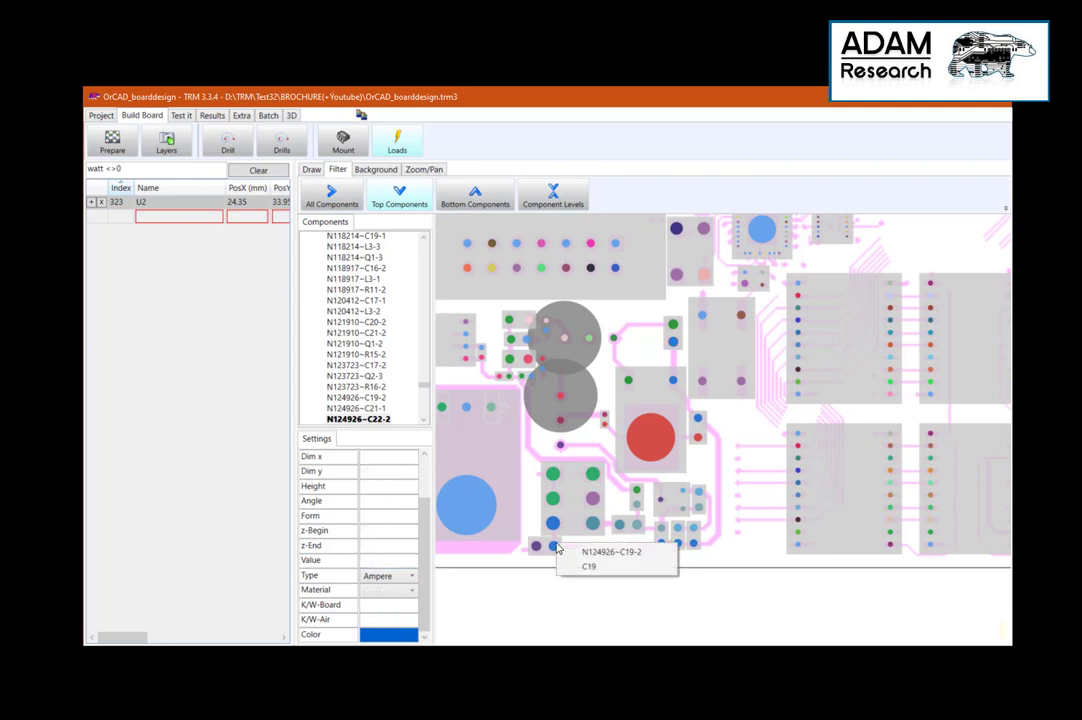
left_click(572, 551)
double_click(364, 560)
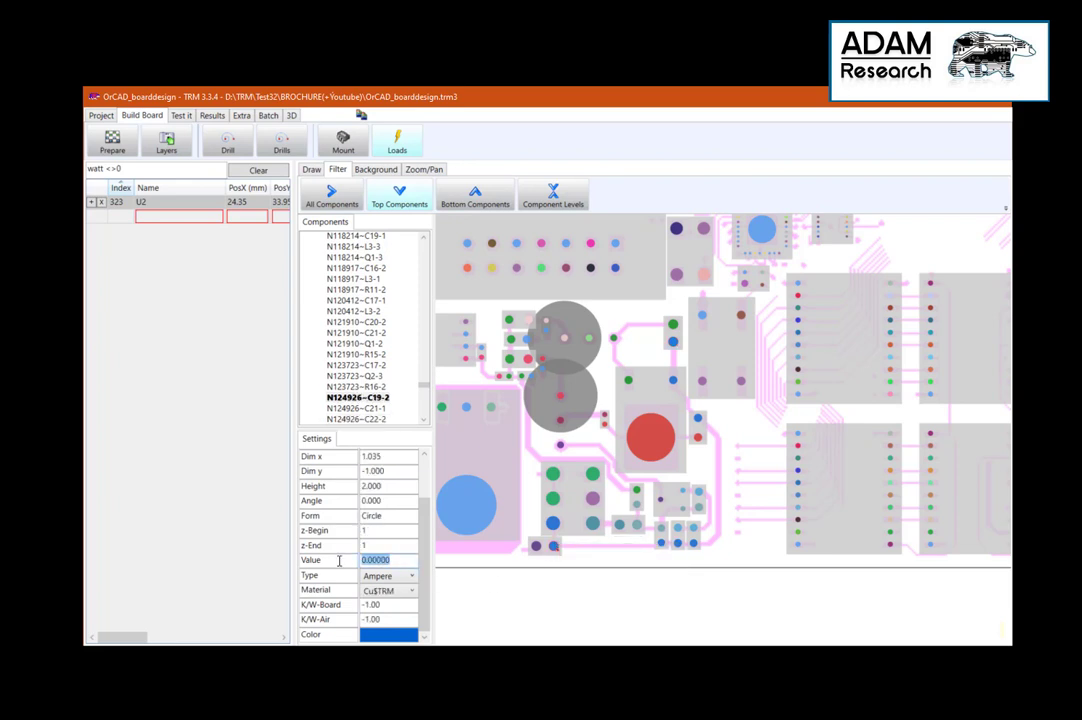
type("-1")
key("Return")
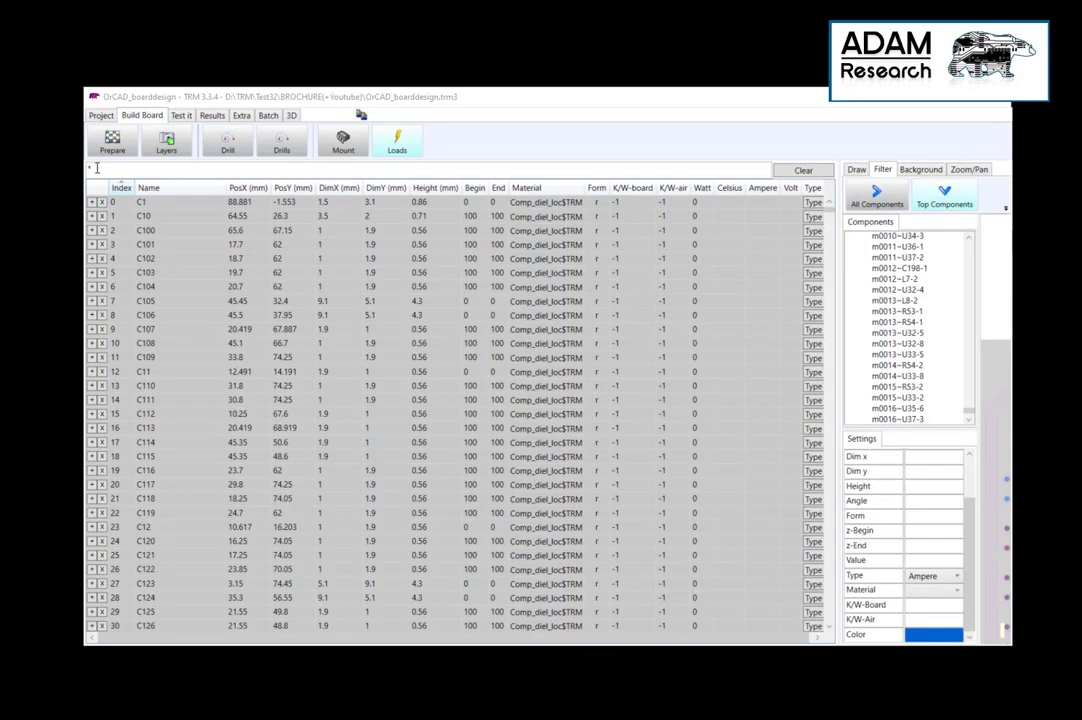
Filter the full loads table with ampere<>0 to list the pins carrying current
left_click(97, 168)
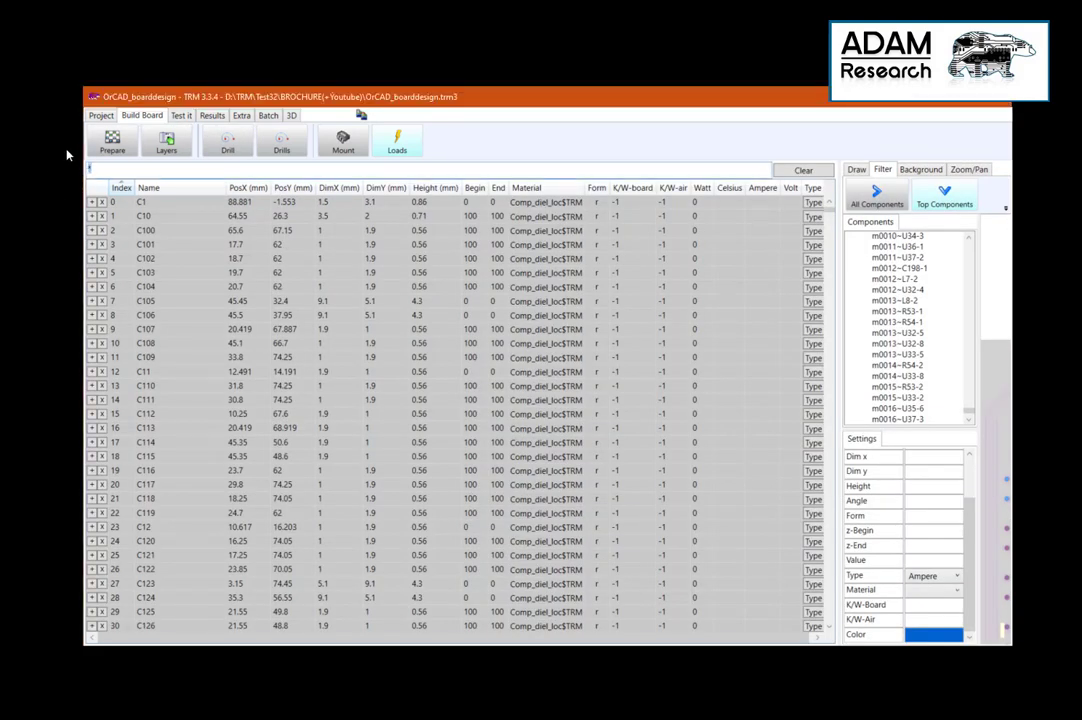
type("ampere<>0")
key("Return")
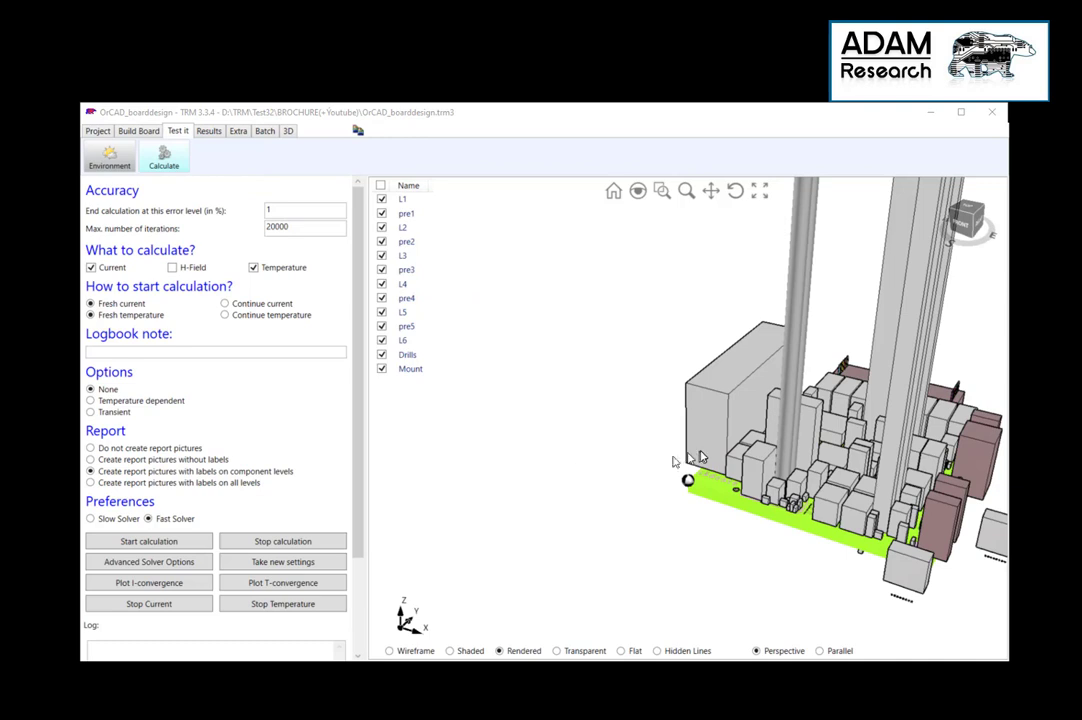
Inspect the extremely tall components in the calculation page's 3D view, including the properties of component L4
left_click_drag(685, 406, 810, 481)
scroll(810, 481, "down", 6)
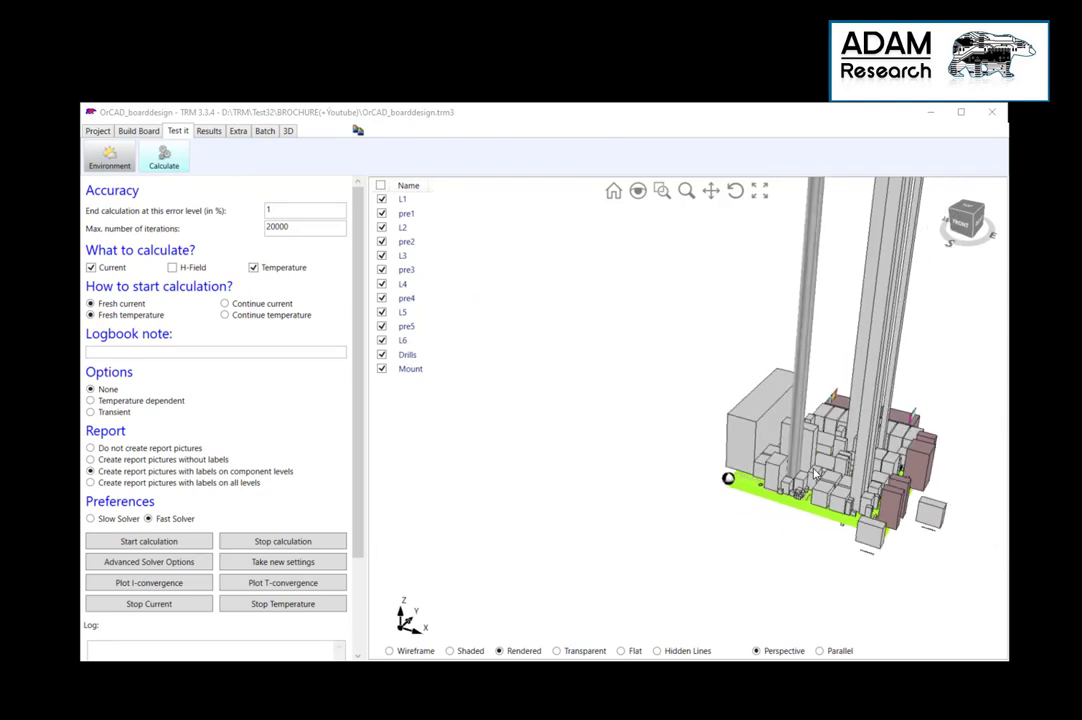
left_click_drag(815, 470, 838, 320)
scroll(838, 320, "up", 5)
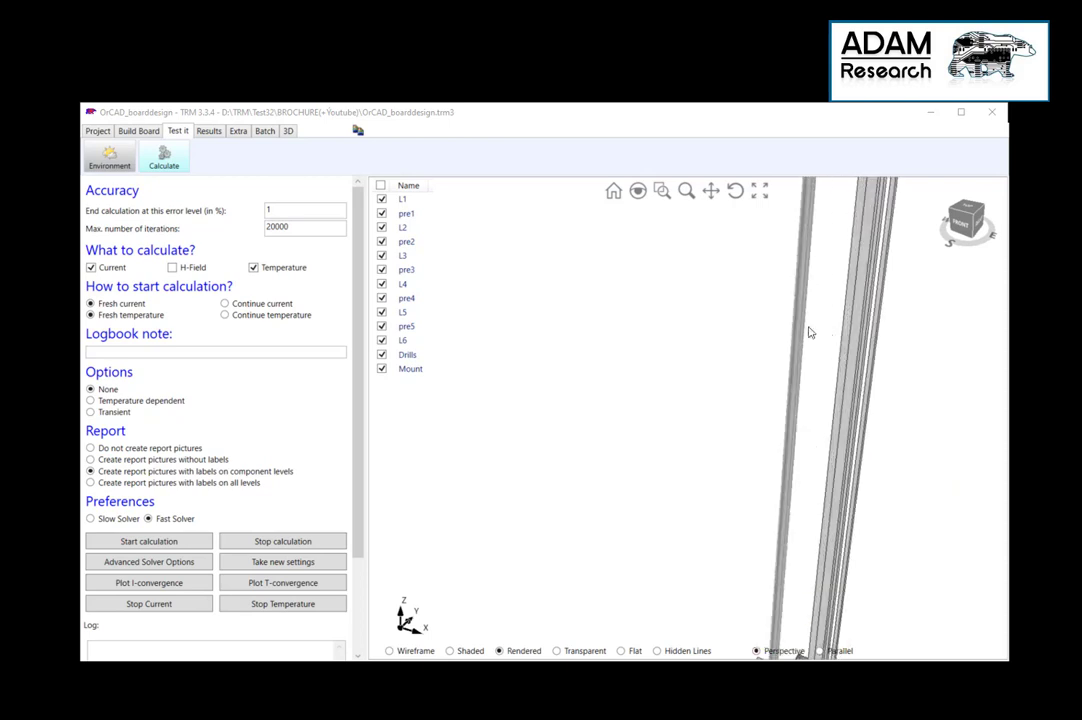
left_click(803, 338)
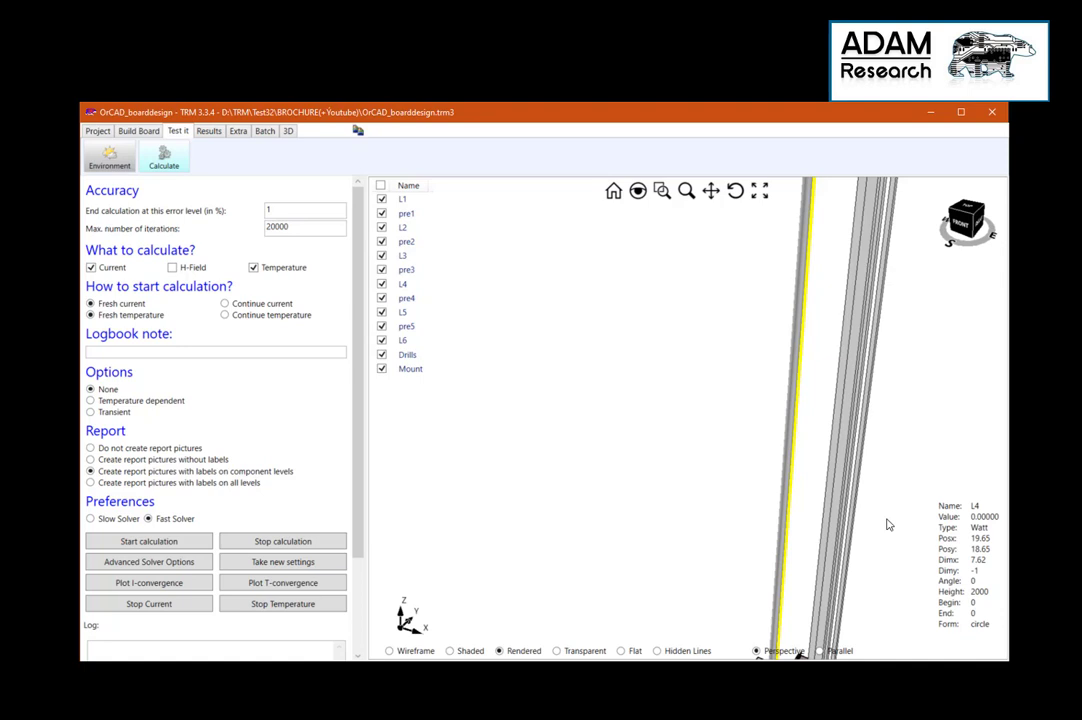
scroll(887, 524, "down", 4)
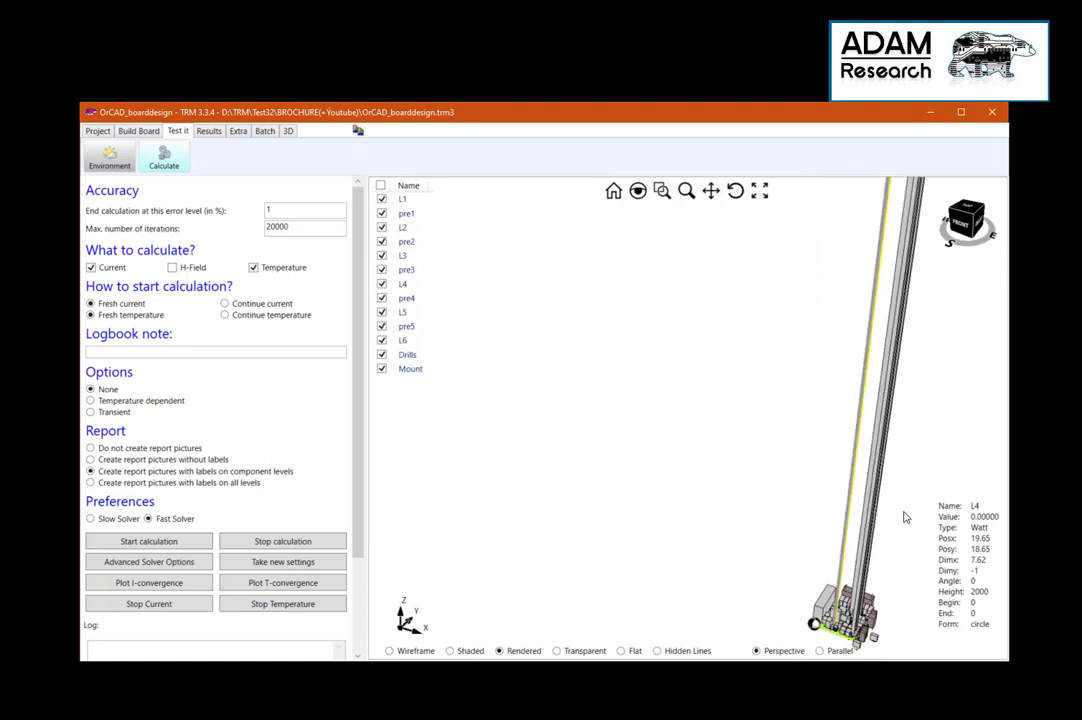
scroll(905, 518, "up", 3)
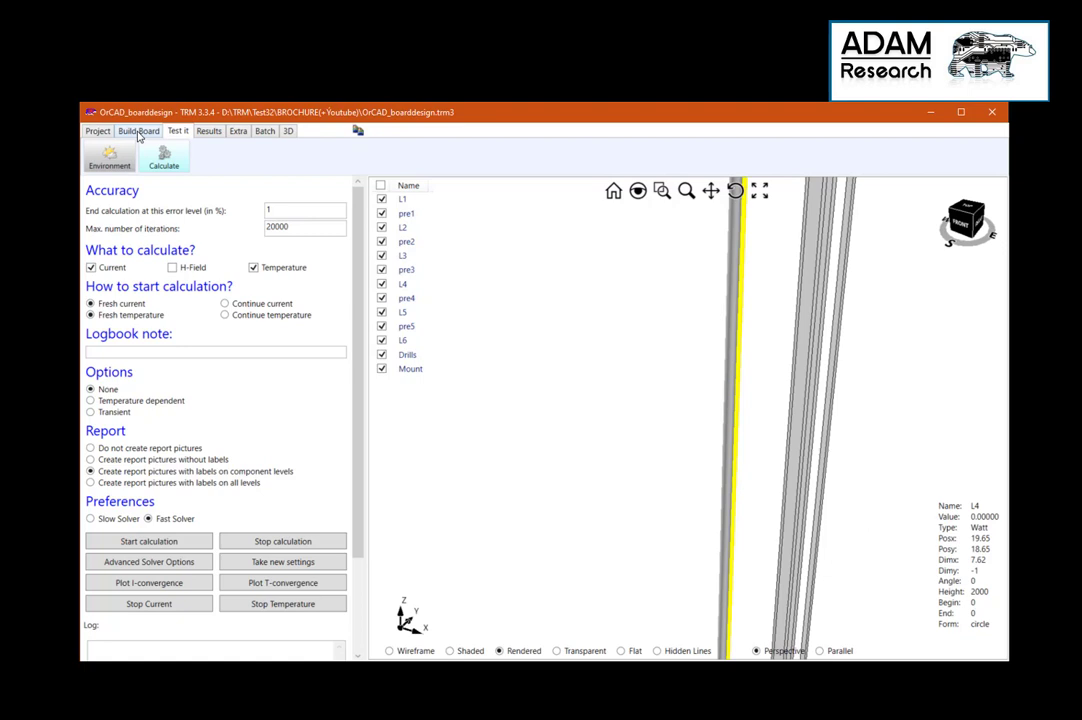
Return to the board's loads table and filter it with Height=2000
left_click(139, 131)
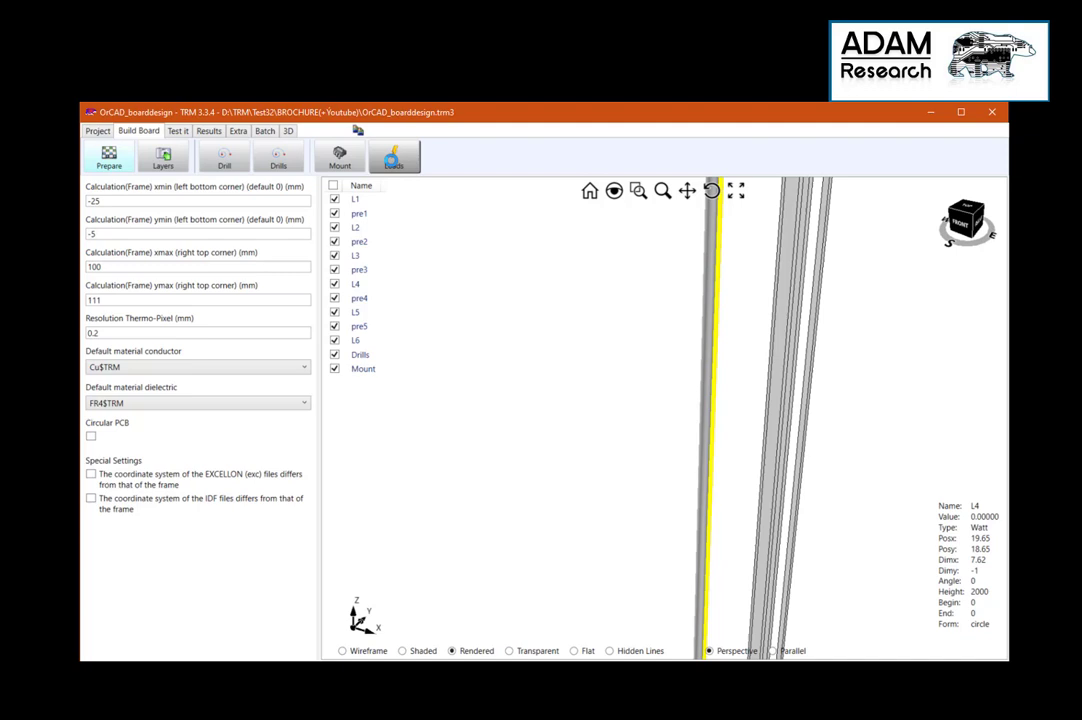
left_click(392, 157)
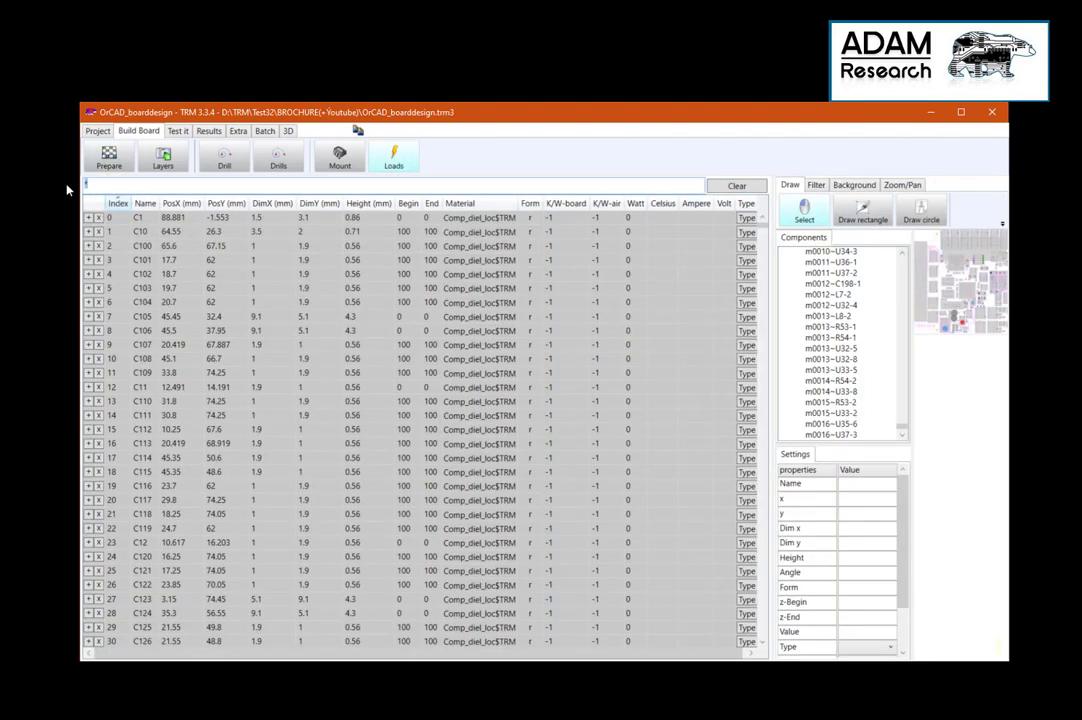
type("Height=2000")
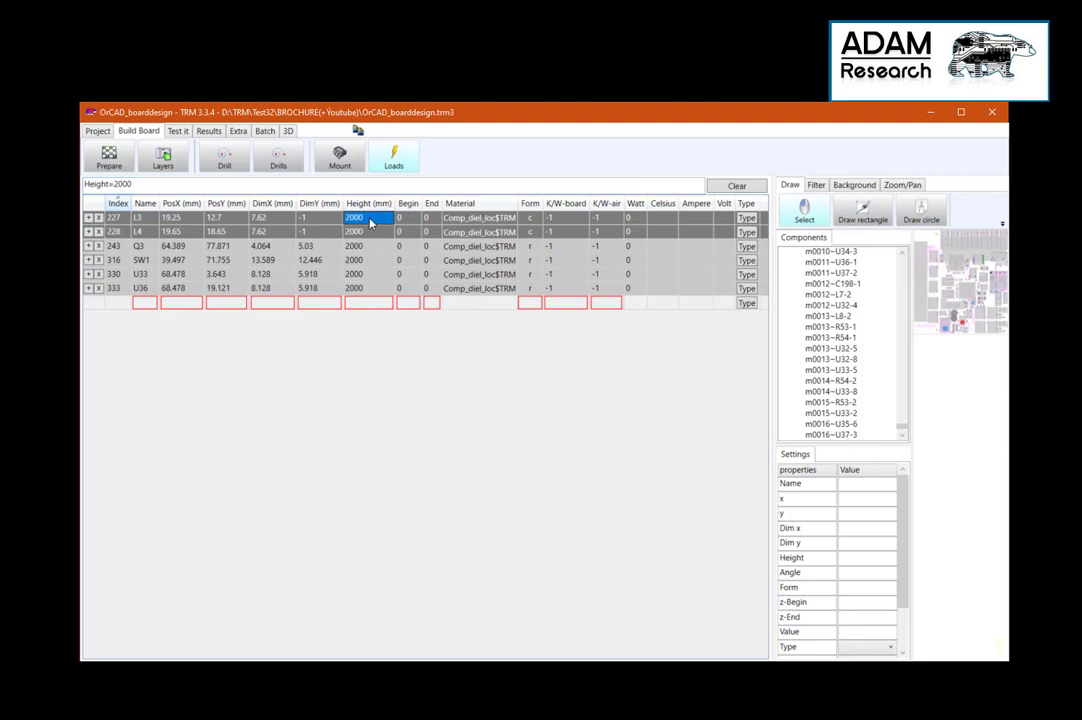
Change the height of all the filtered components, from L3 to U36, to 20 mm in one operation
left_click_drag(370, 222, 378, 289)
right_click(378, 290)
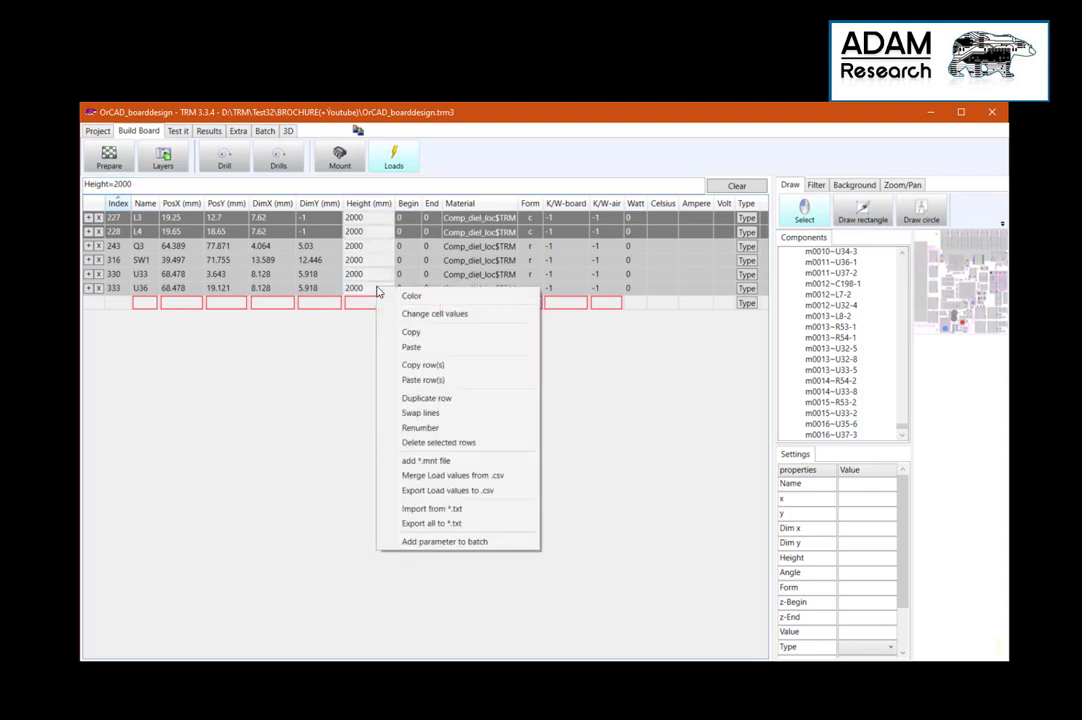
left_click(419, 315)
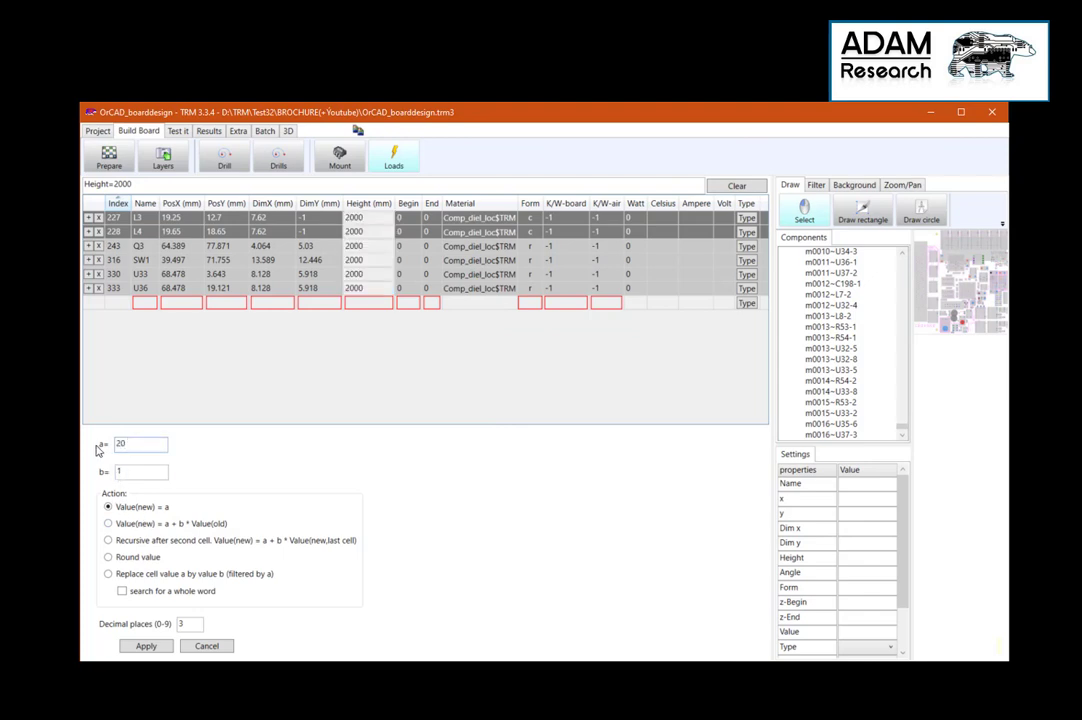
type("20")
left_click(146, 646)
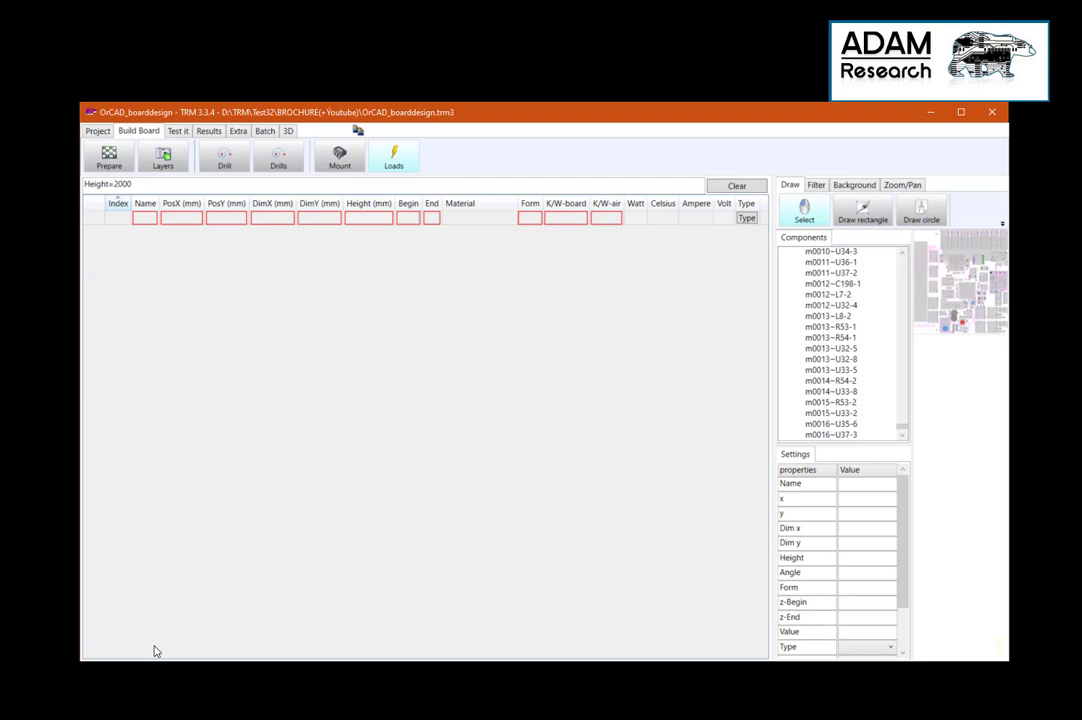
left_click(394, 160)
Check the corrected component heights in the calculation page's 3D view of the board
left_click(178, 131)
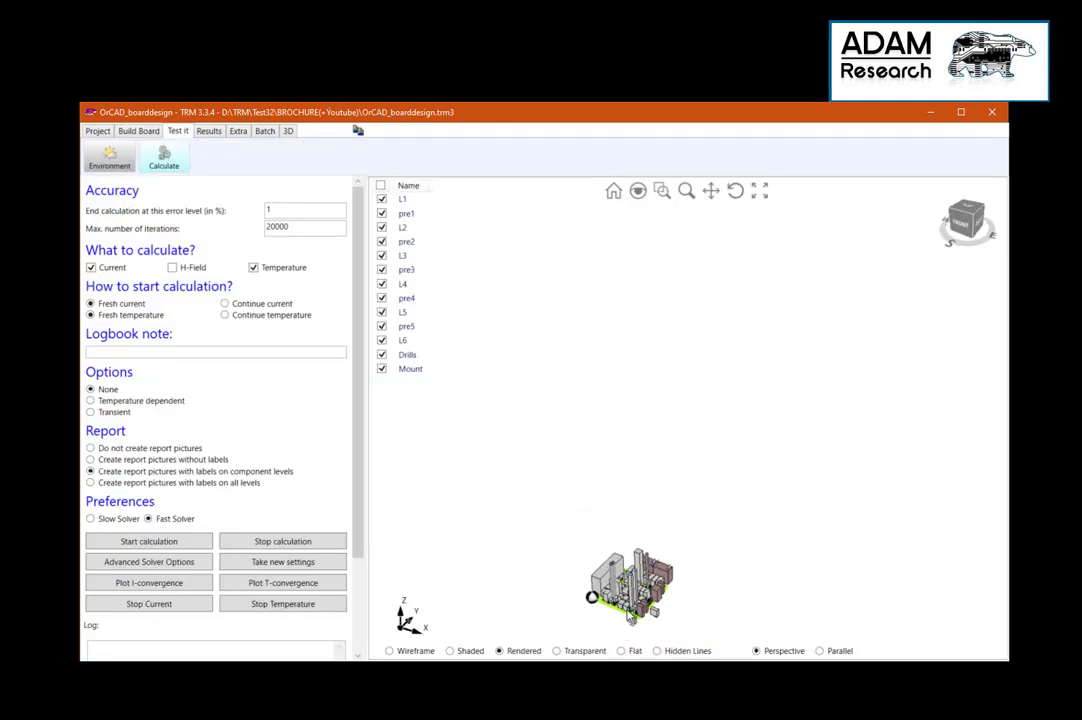
scroll(631, 618, "up", 6)
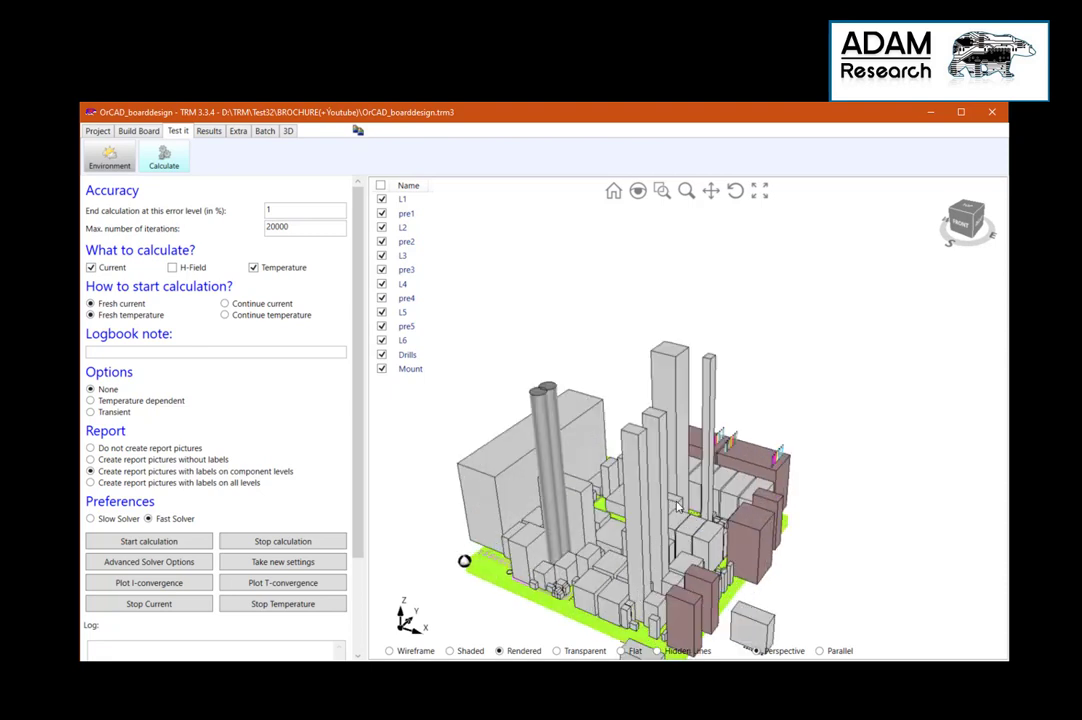
left_click(678, 506)
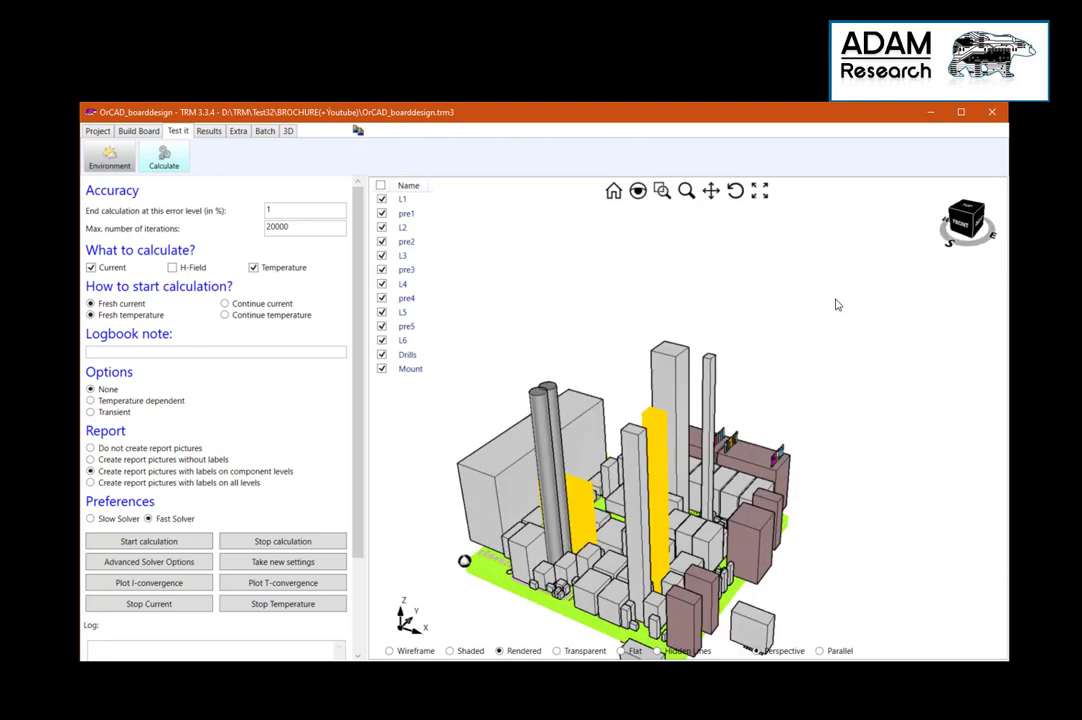
scroll(789, 384, "up", 2)
scroll(789, 384, "down", 2)
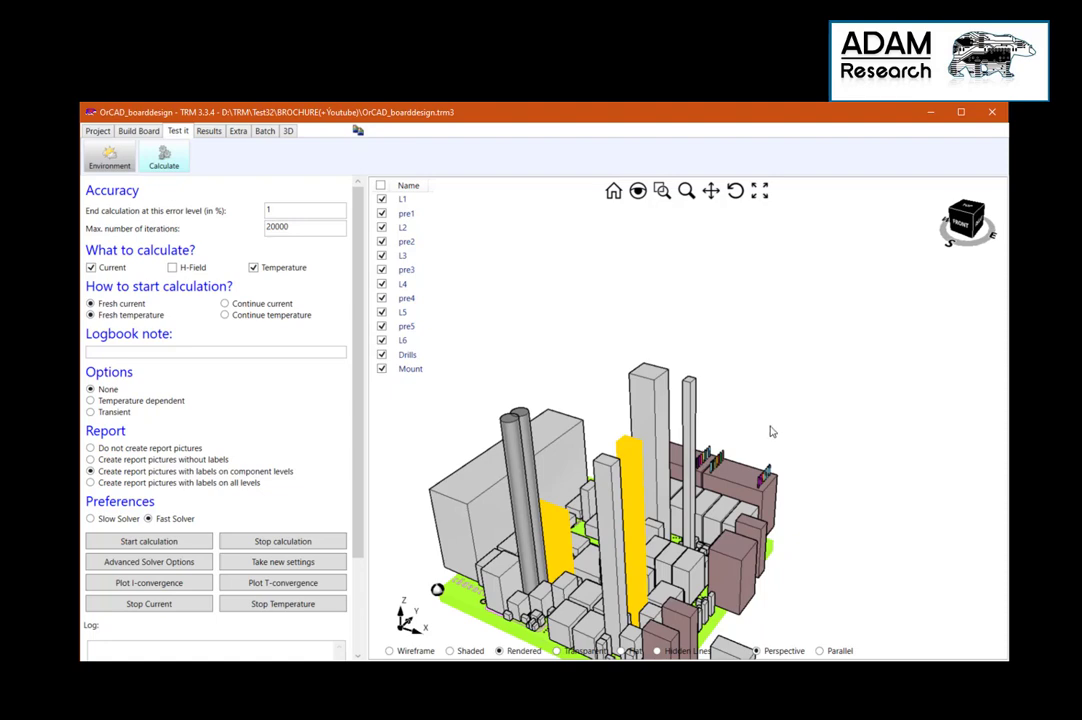
Save the project and start the calculation with the logbook note "first test 2 Watts and 1 Amp"
left_click(97, 131)
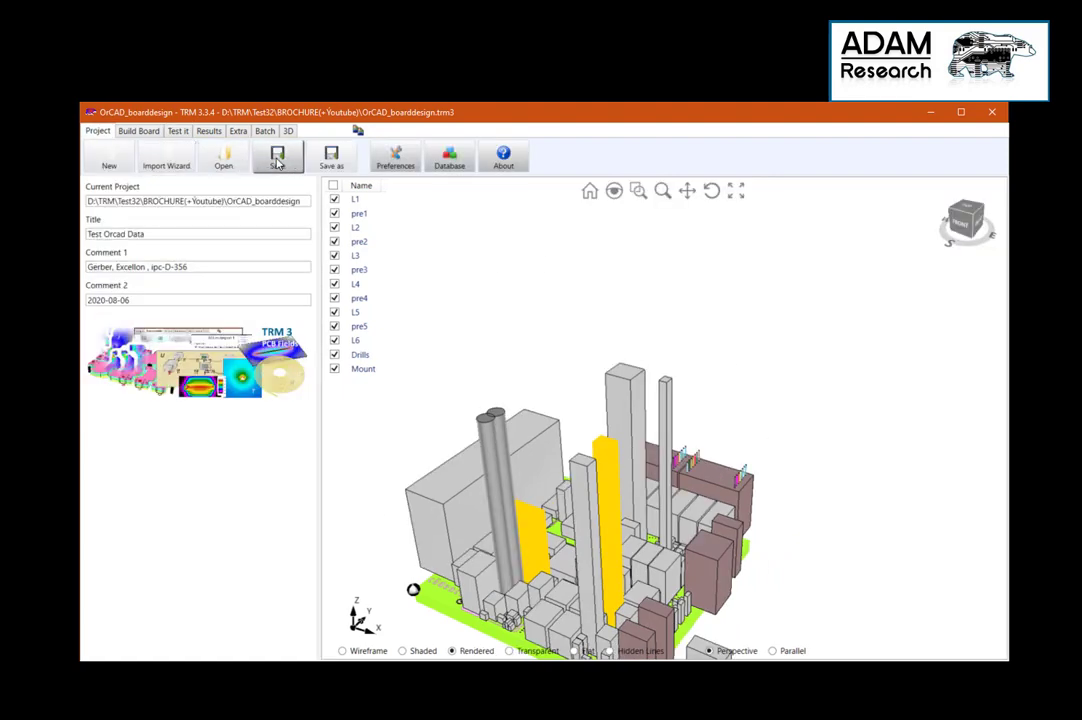
left_click(178, 131)
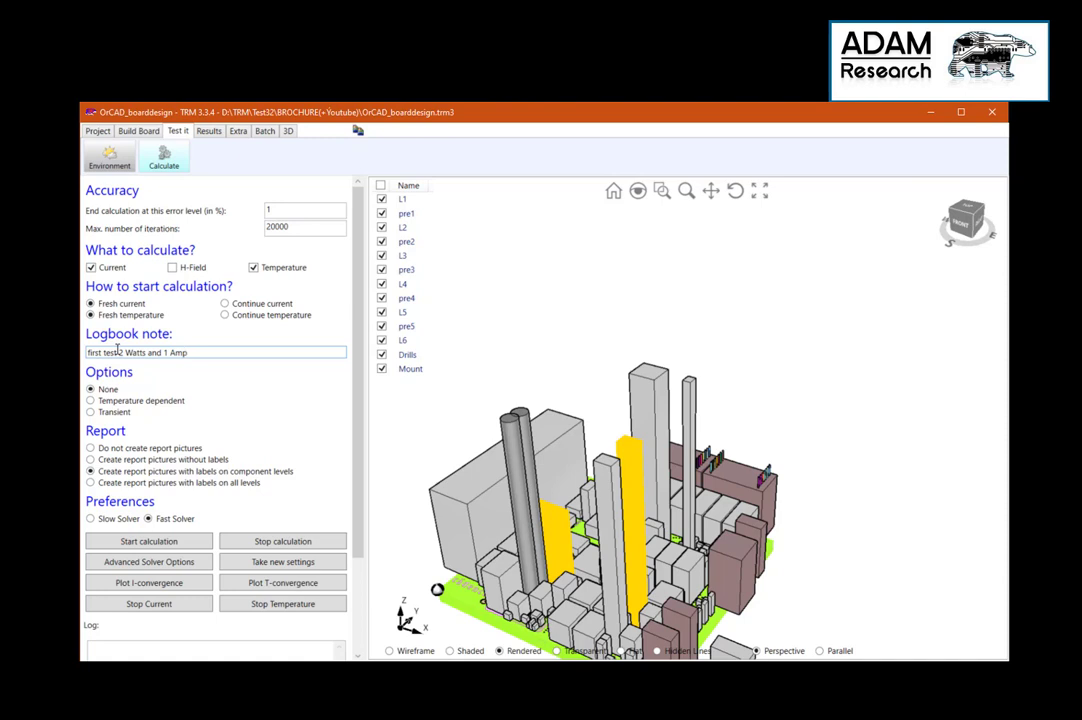
left_click(147, 541)
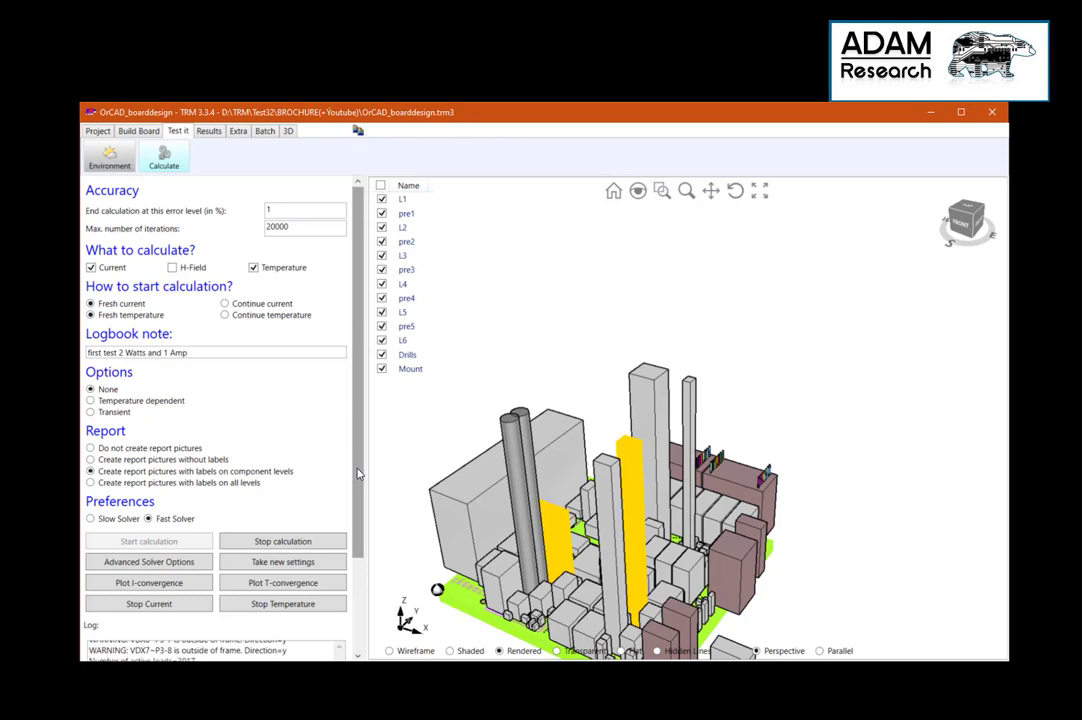
Follow the running calculation in the log and look over the board's 3D view
left_click_drag(358, 474, 345, 592)
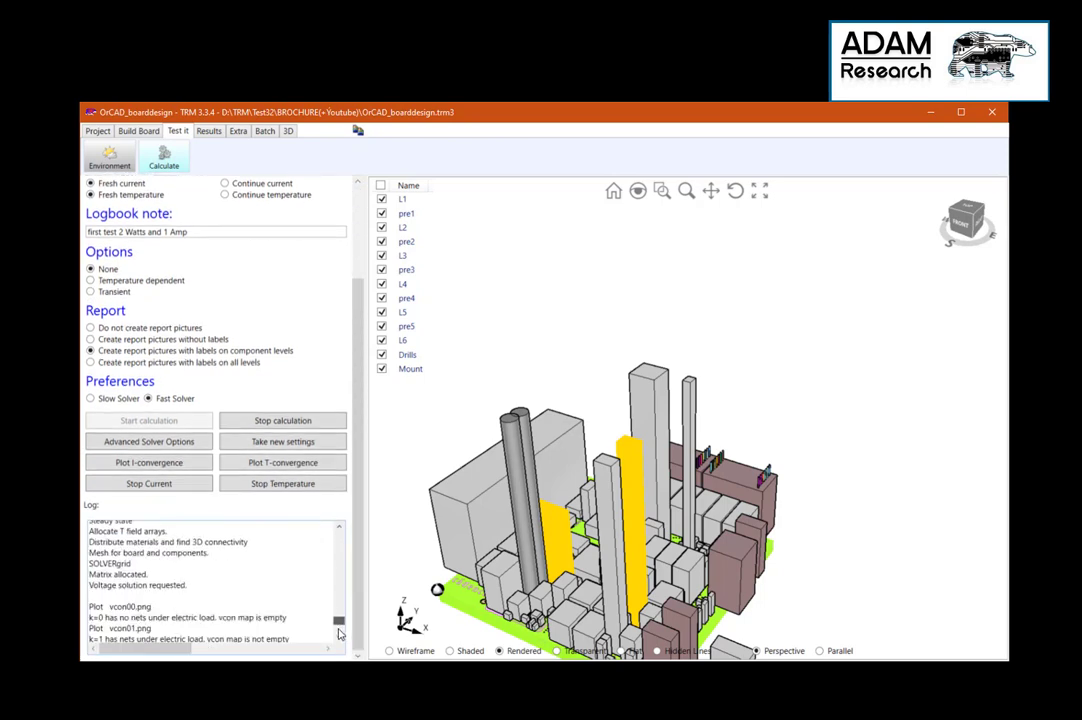
scroll(550, 487, "down", 2)
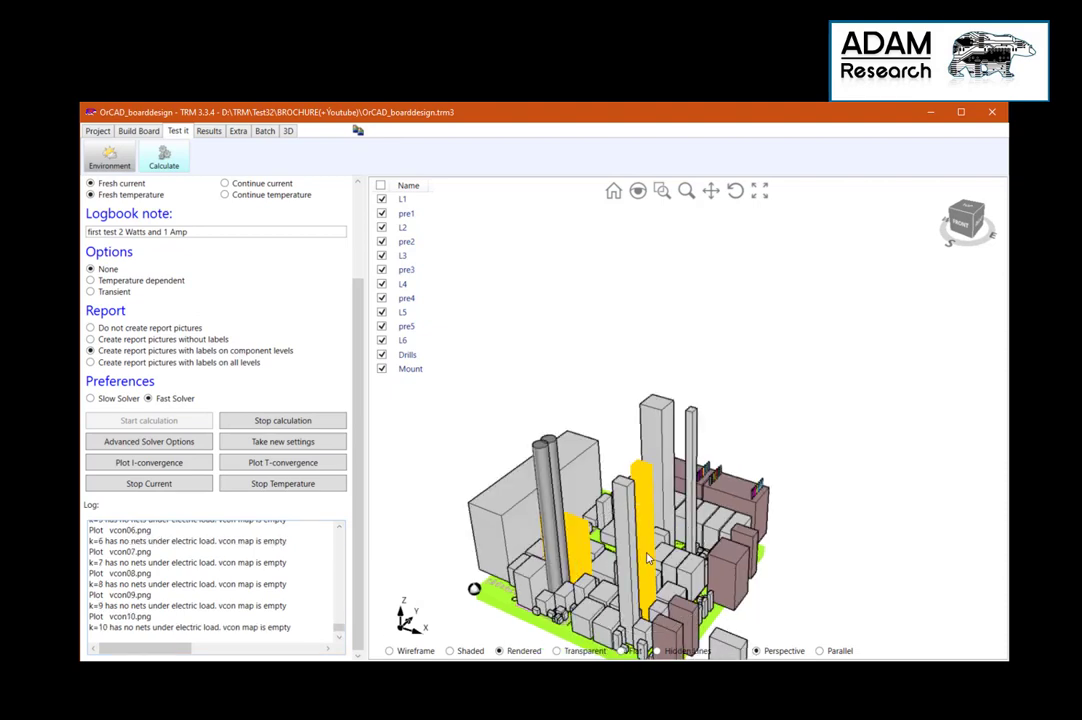
left_click_drag(650, 497, 728, 508)
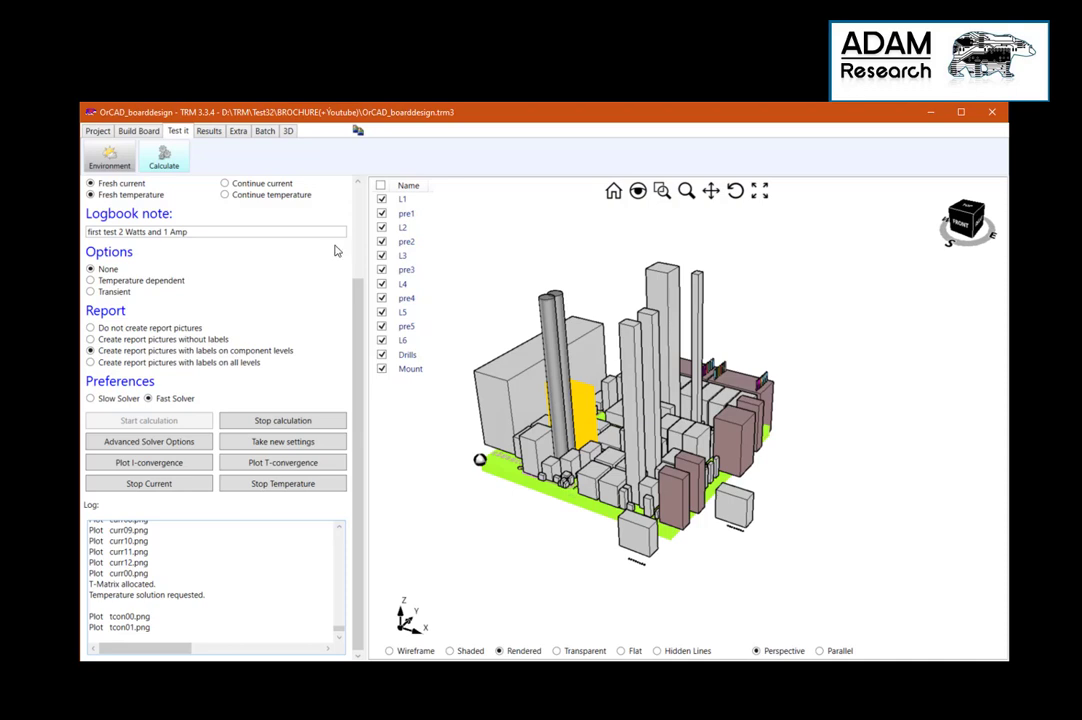
Show the voltage plot of level L1 in the results and examine the loaded N124926 trace up close
left_click(208, 131)
left_click(115, 212)
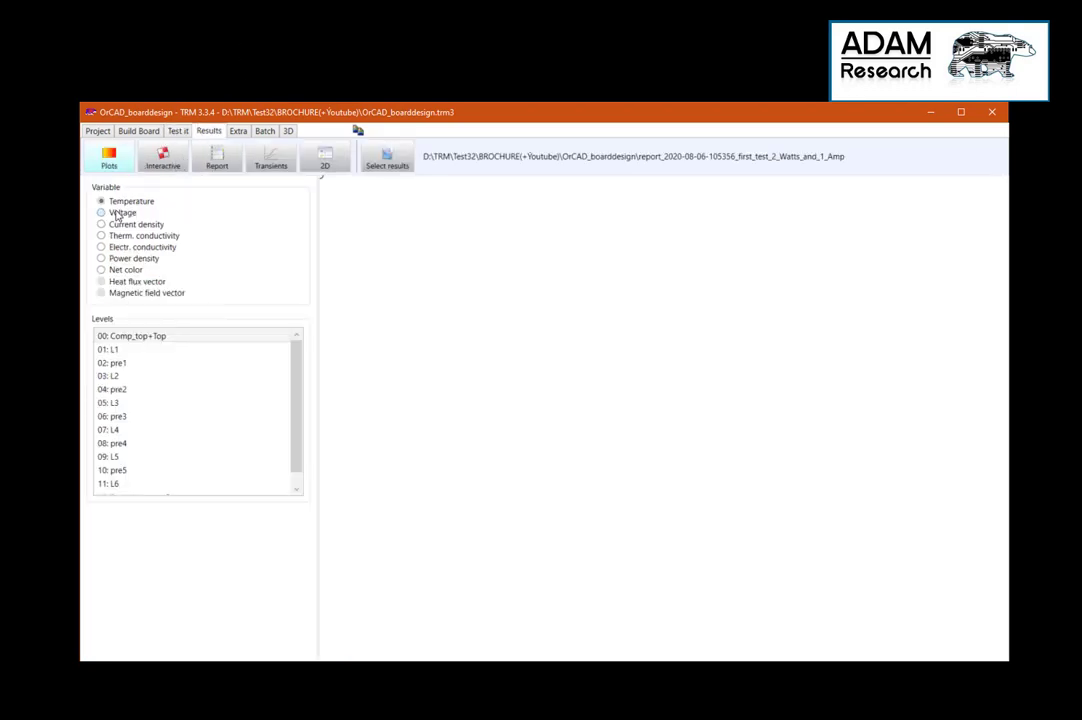
left_click(107, 349)
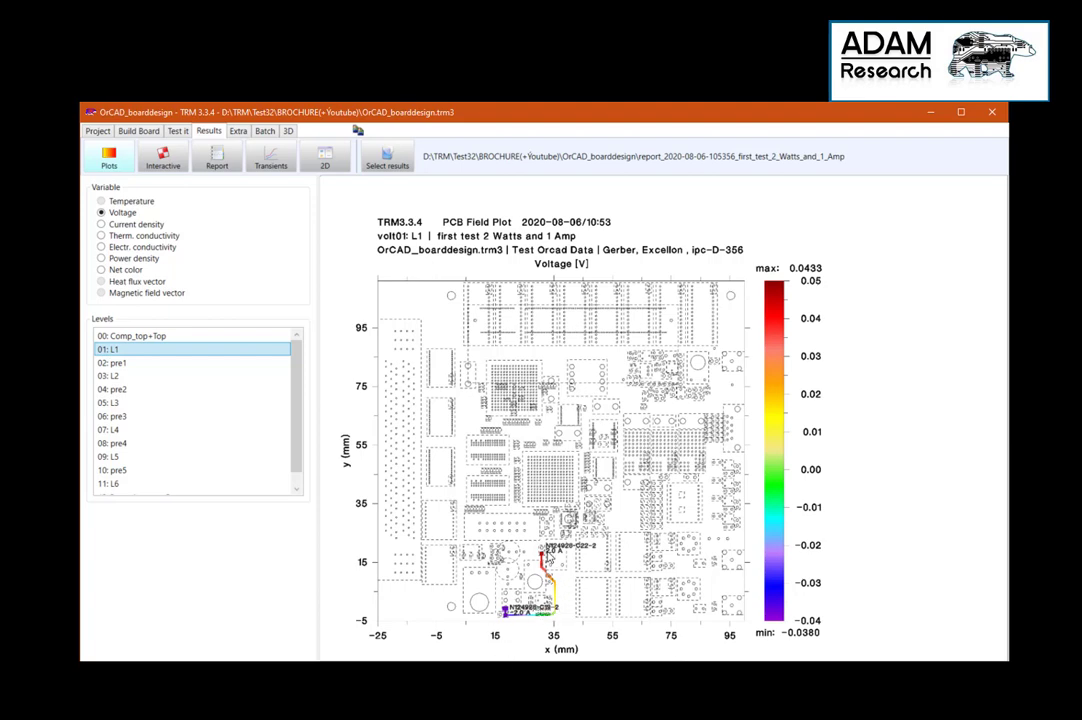
scroll(548, 420, "up", 5)
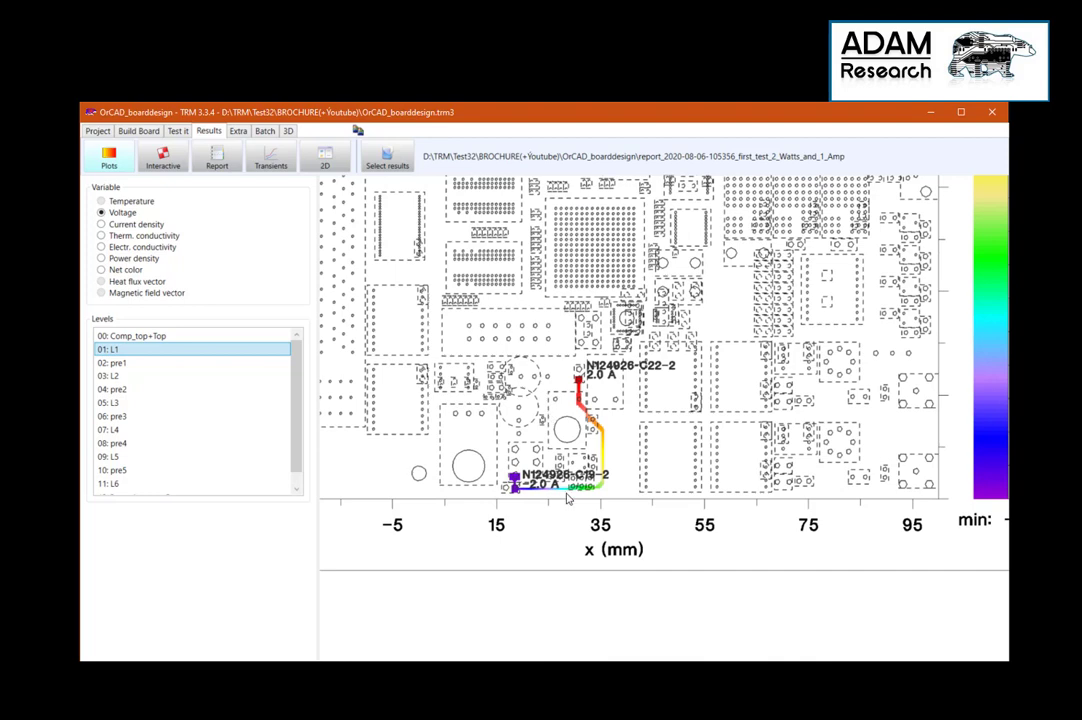
Check the voltage plots of inner levels such as L4, L5 and pre3, and view the current density of level L1
left_click(118, 376)
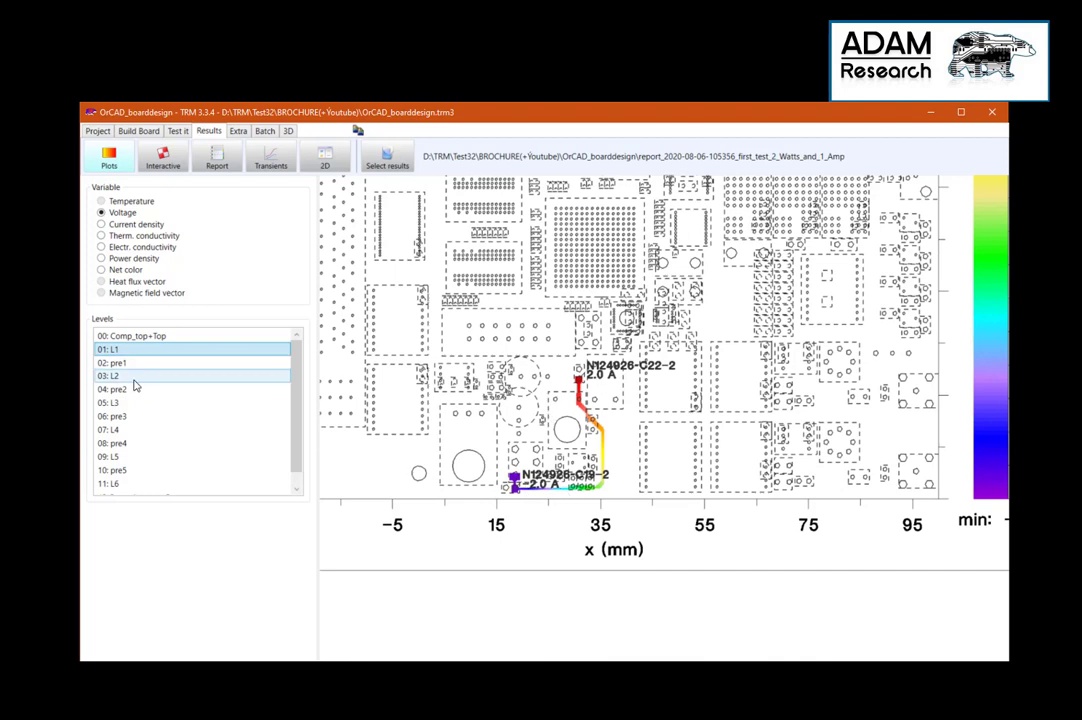
left_click(110, 430)
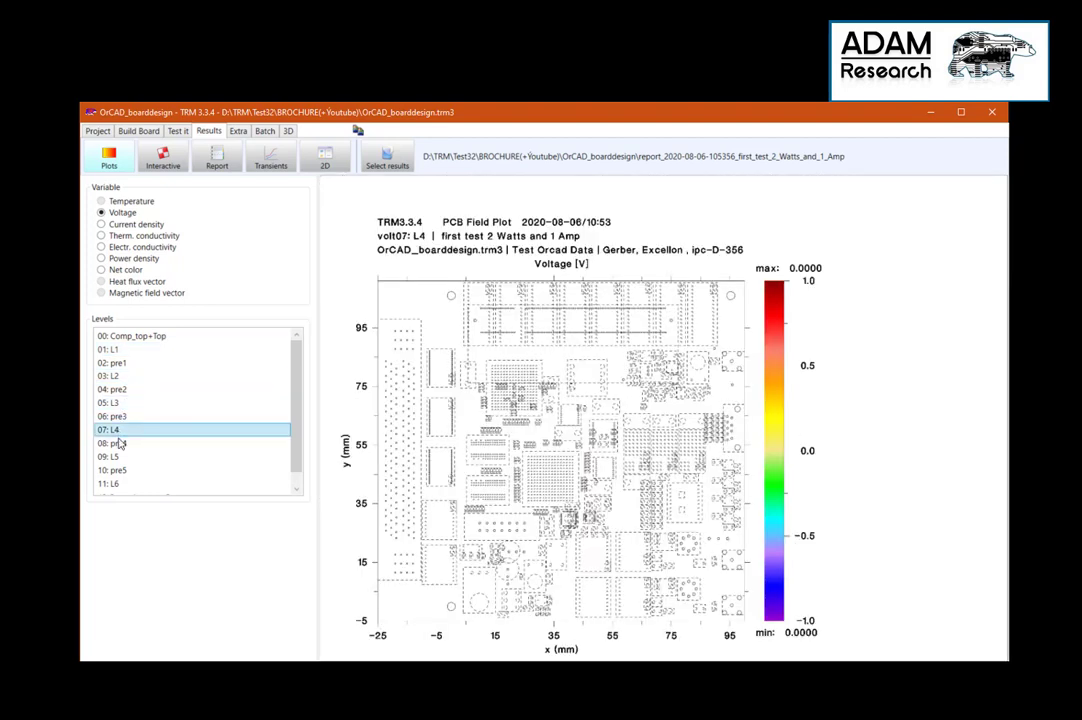
left_click(110, 457)
left_click(112, 416)
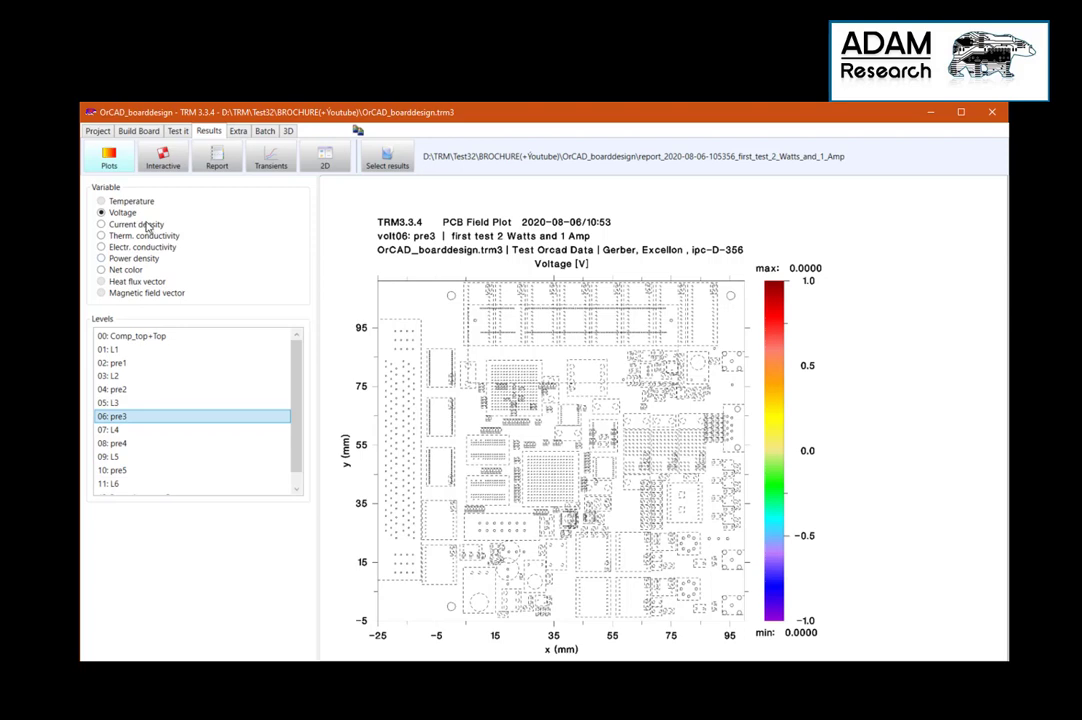
left_click(107, 349)
left_click(125, 224)
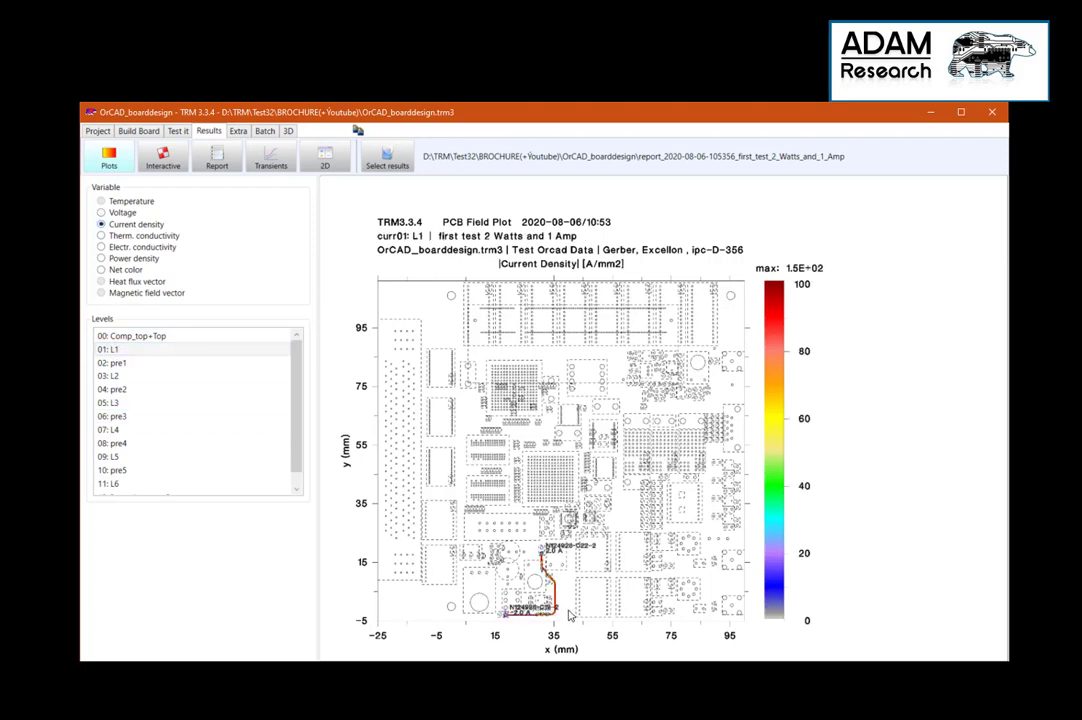
Examine the net color plots of levels L1 to L5, finishing with a closer view of net N124926 on L1
left_click(117, 275)
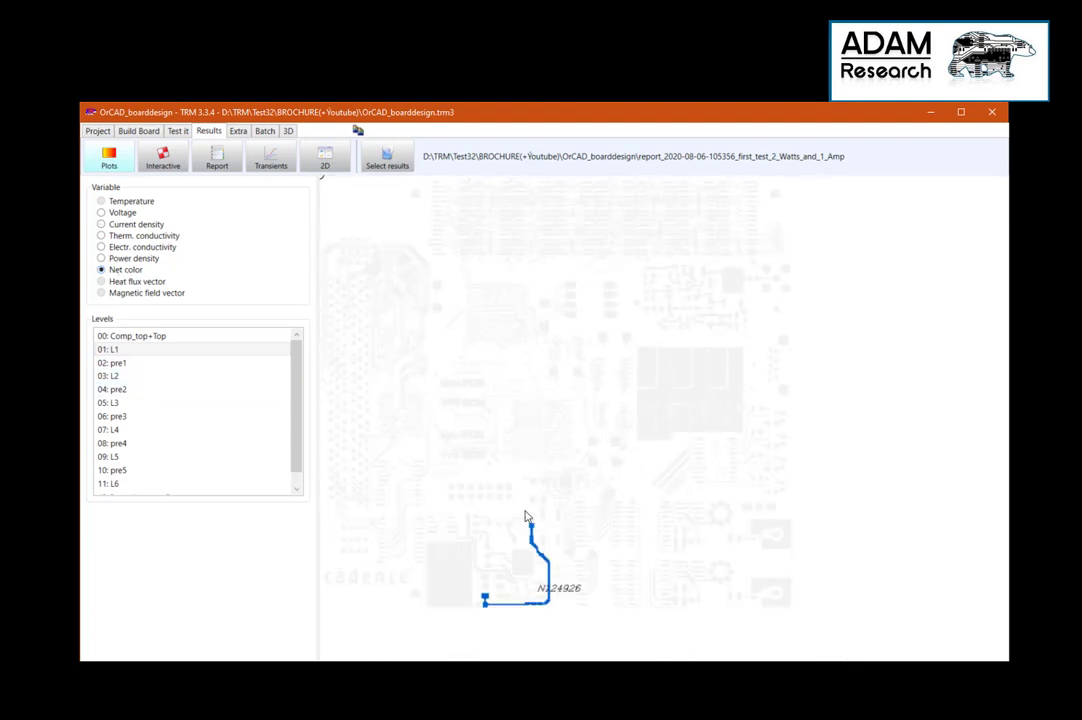
left_click(109, 375)
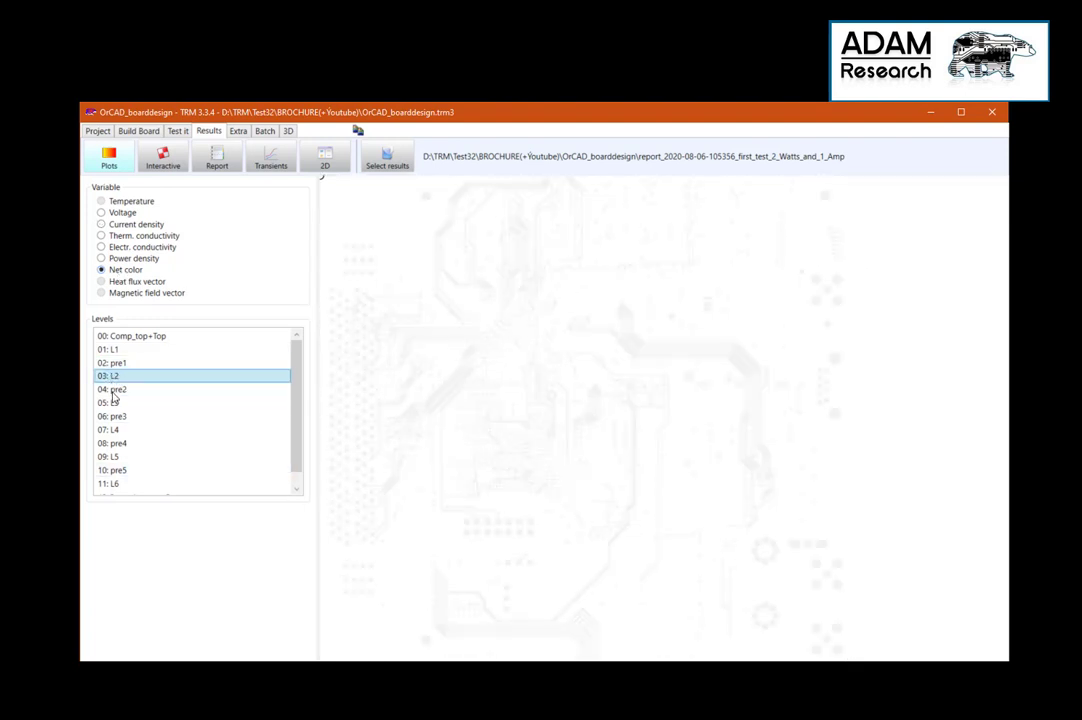
left_click(113, 403)
left_click(110, 429)
left_click(110, 456)
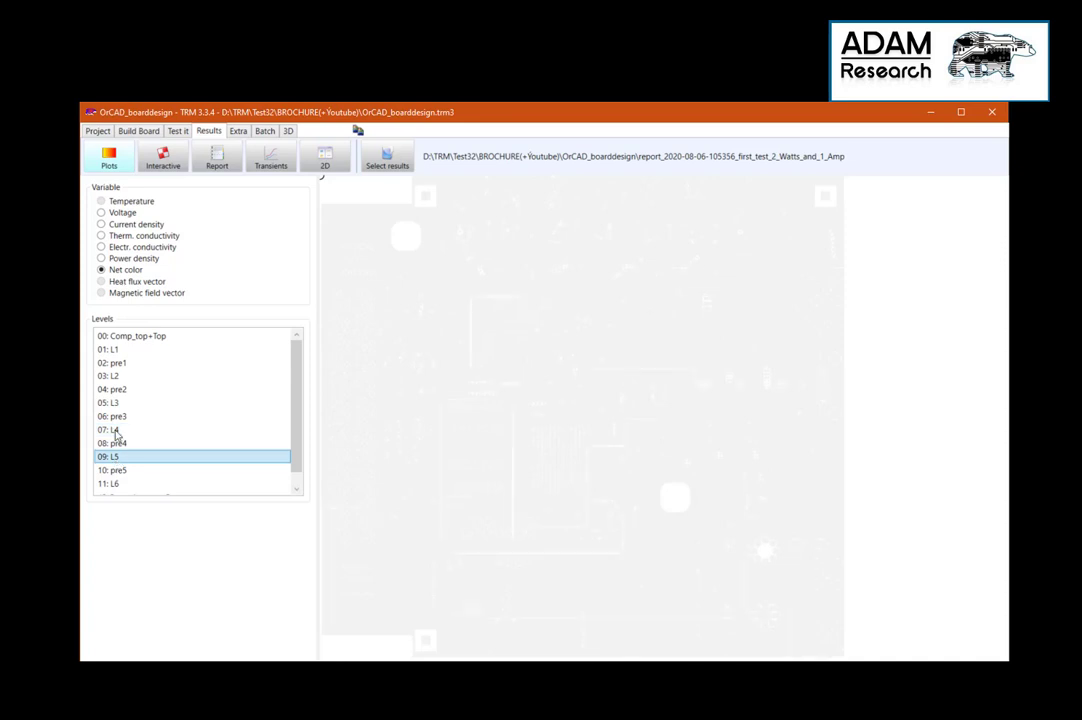
left_click(112, 350)
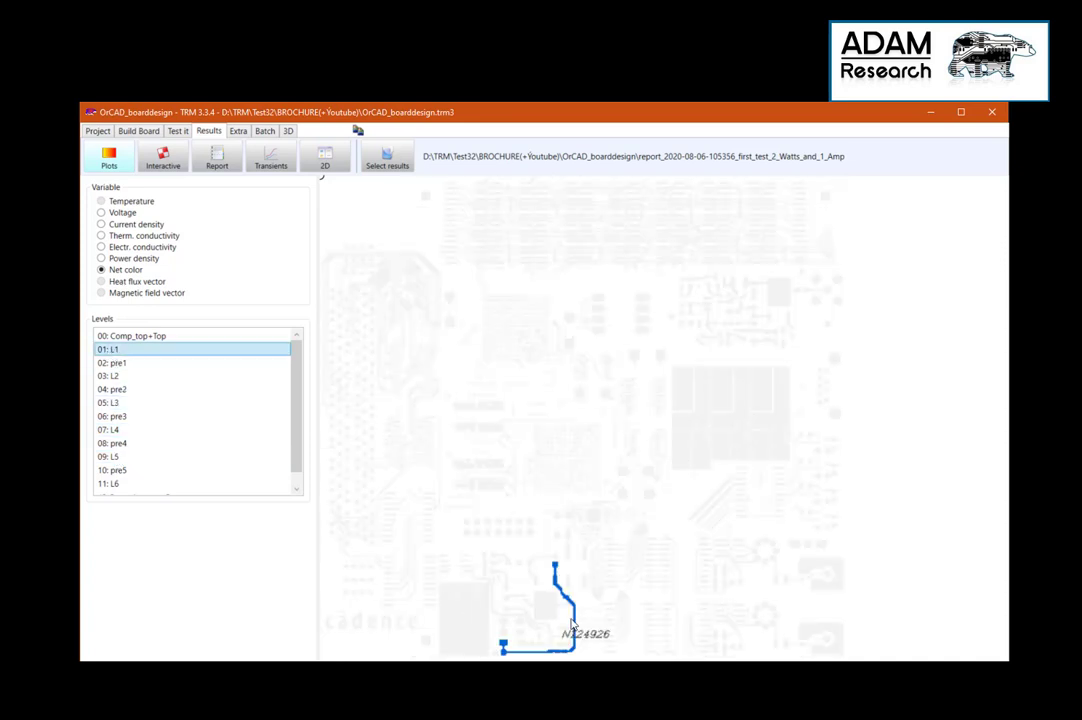
left_click_drag(590, 596, 567, 444)
scroll(560, 493, "up", 1)
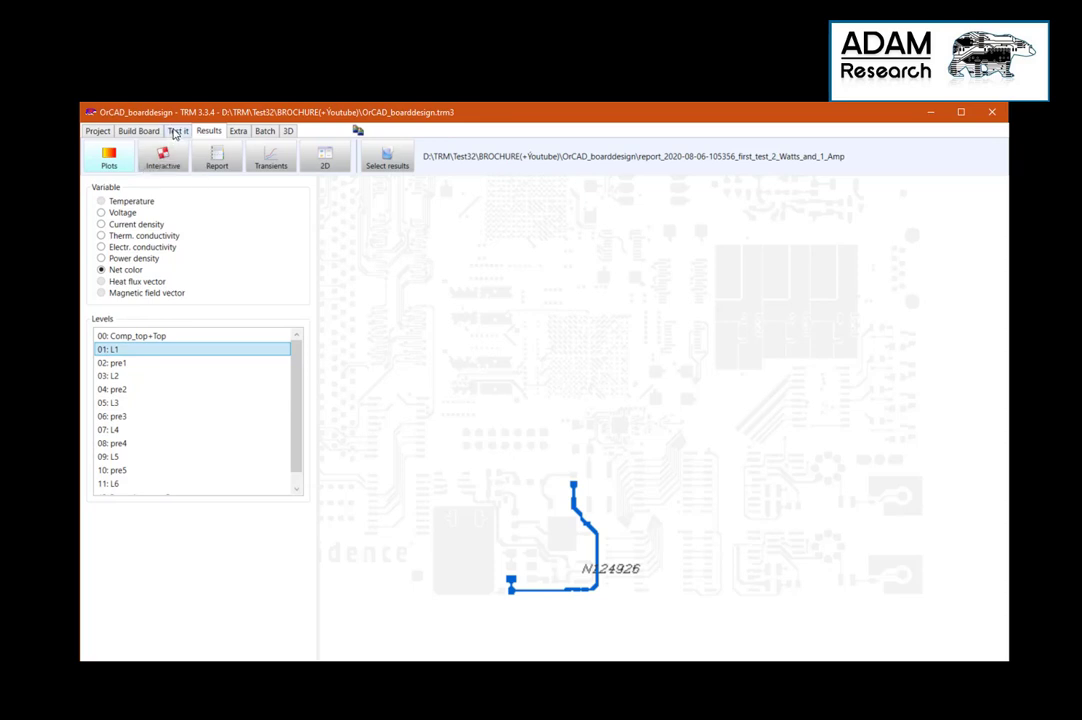
Read the final summary of the calculation in the solver log
left_click(175, 133)
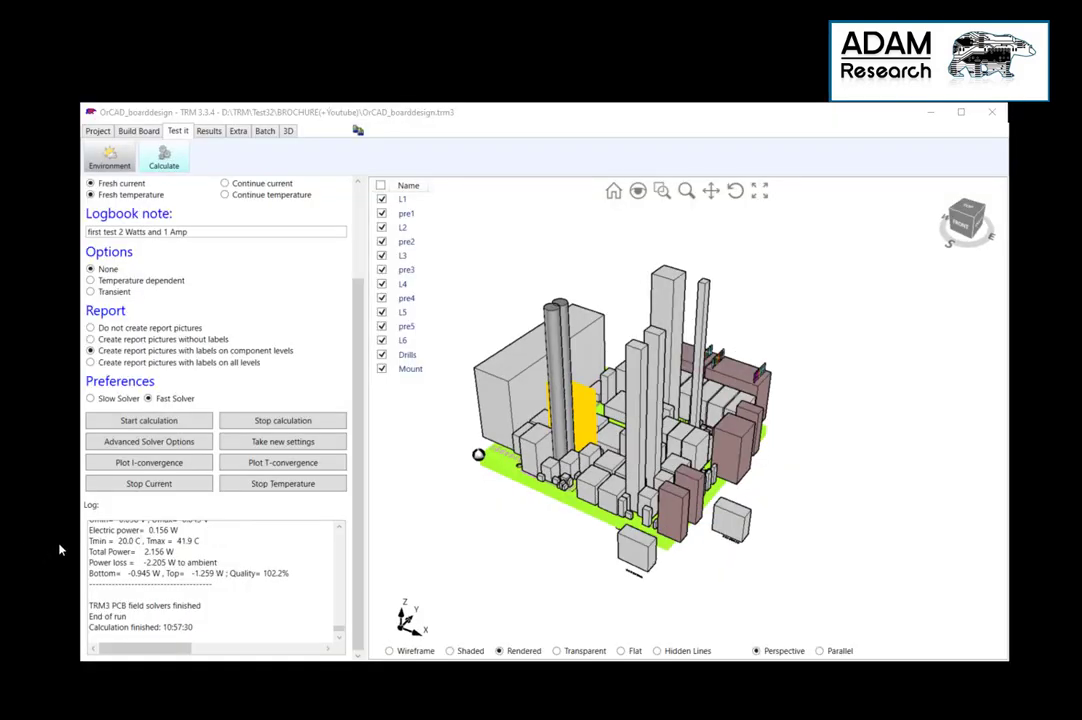
left_click(339, 632)
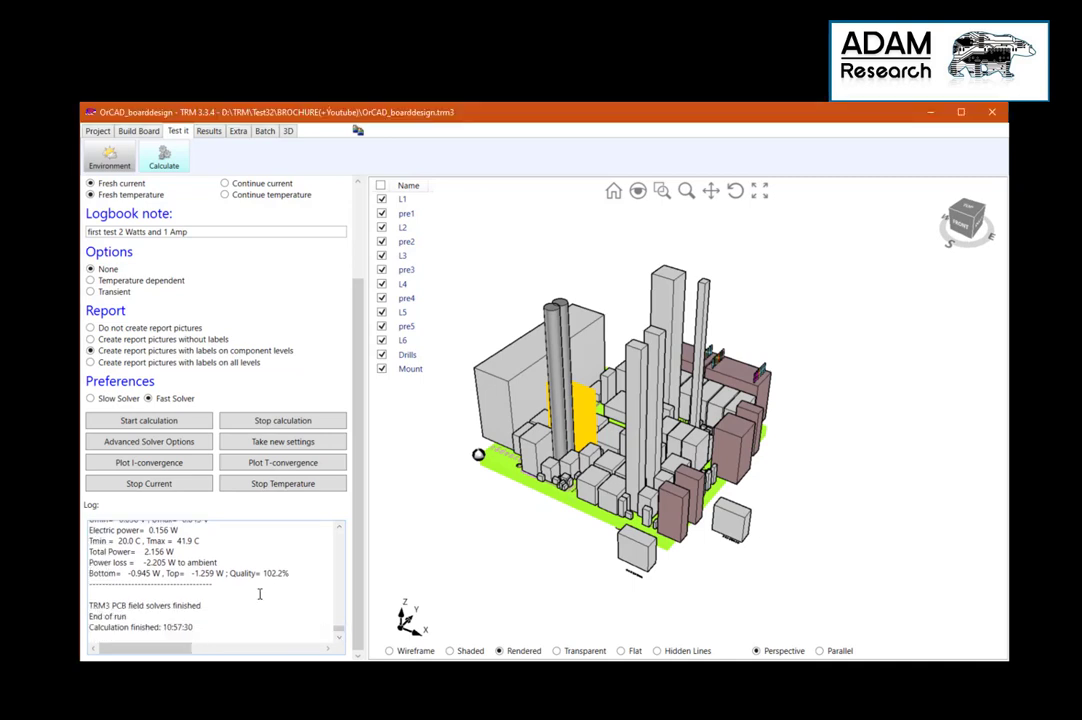
scroll(186, 566, "up", 1)
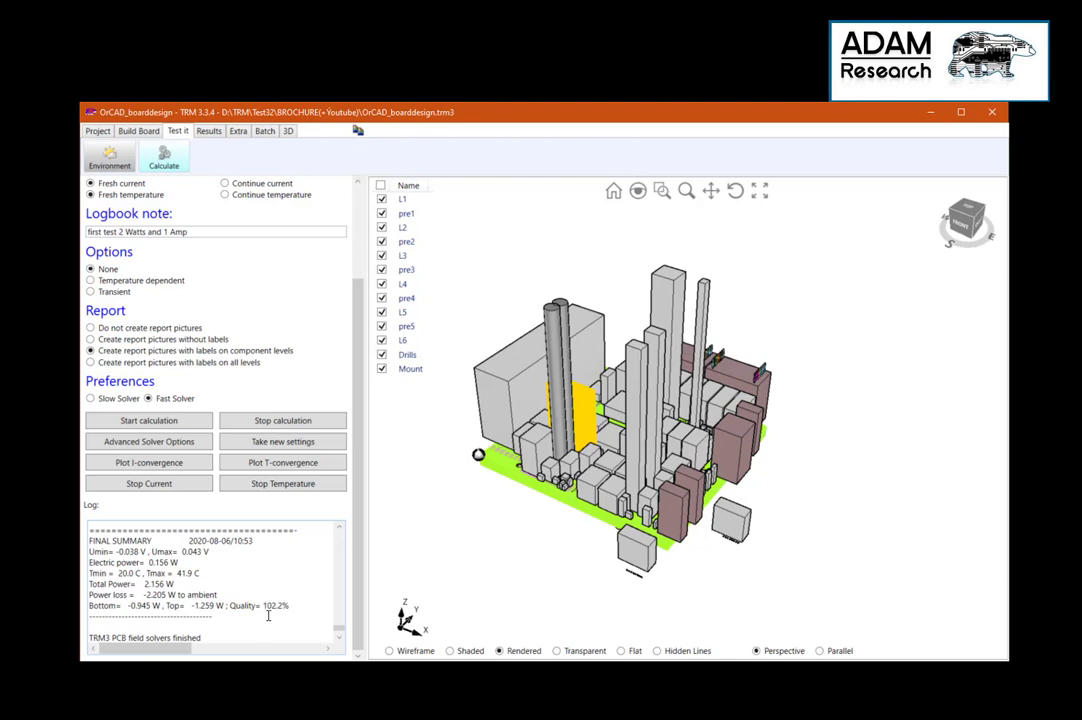
Examine the temperature plots from the component top level down through the copper levels to L6
left_click(209, 132)
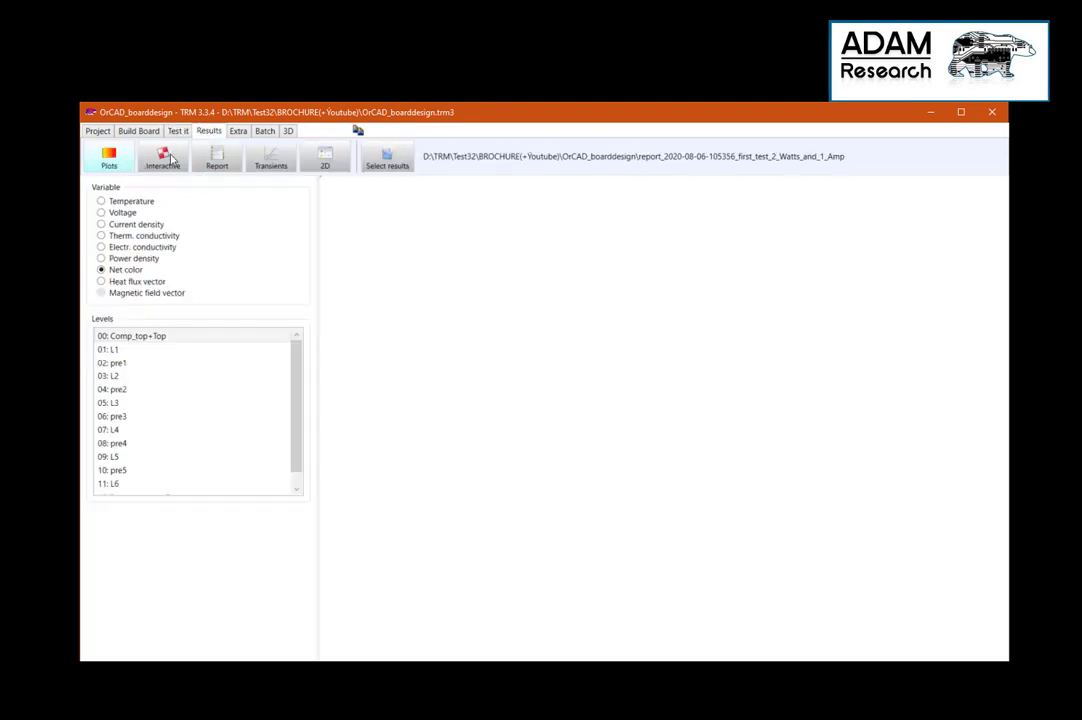
left_click(119, 204)
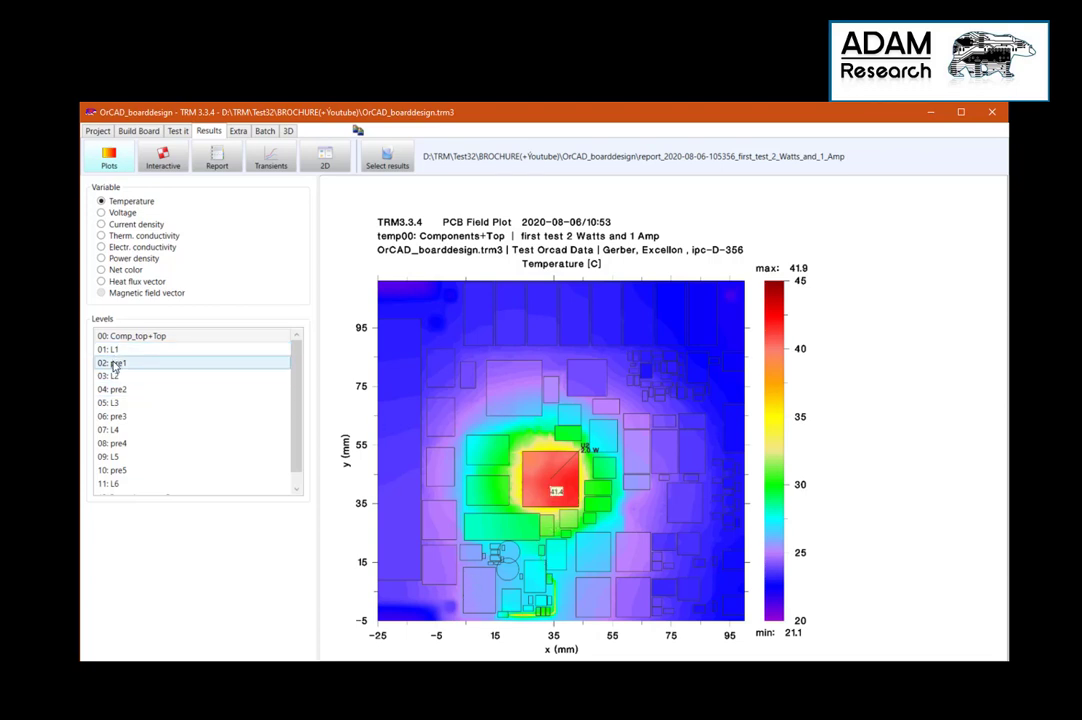
left_click(140, 443)
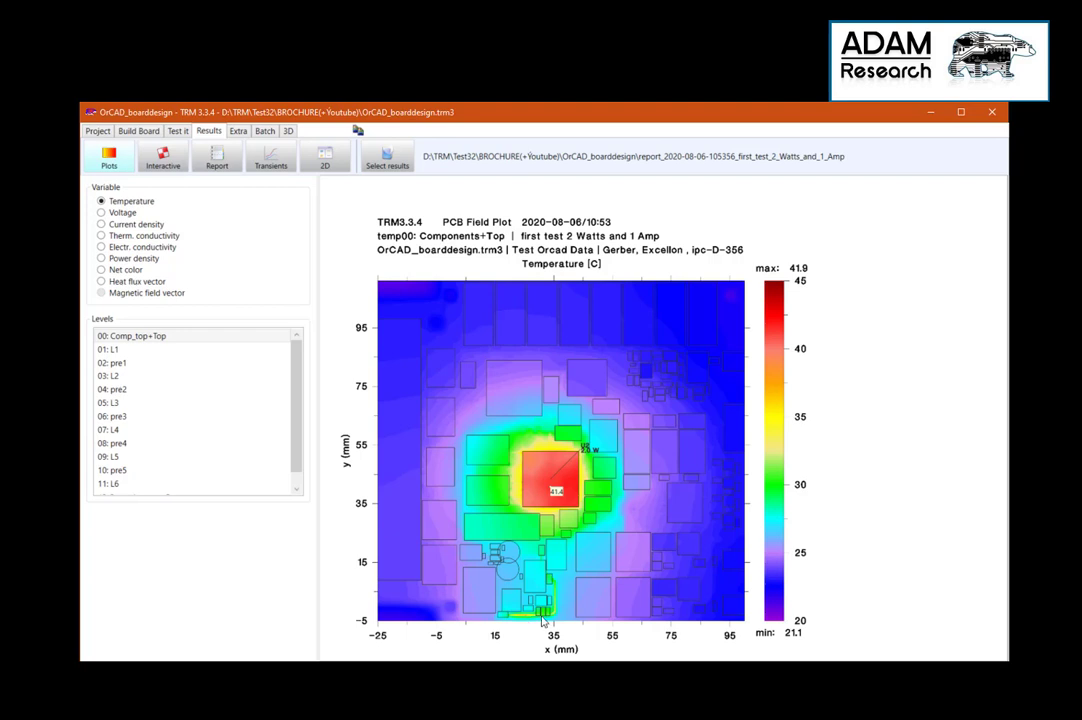
left_click(114, 349)
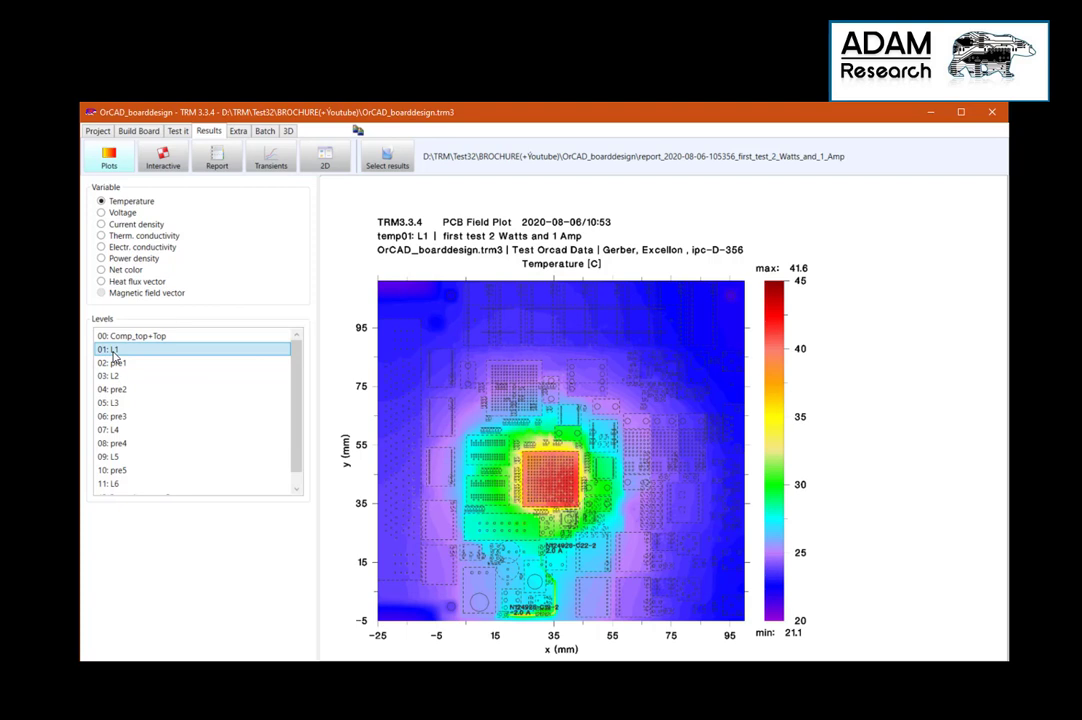
left_click(113, 376)
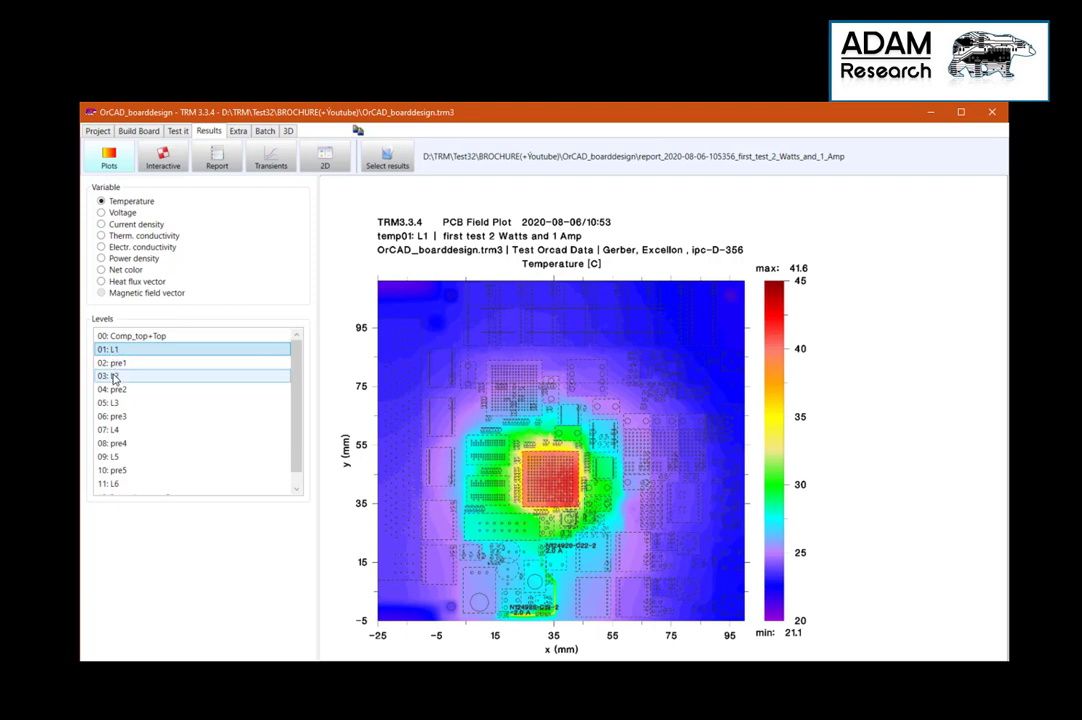
left_click(113, 403)
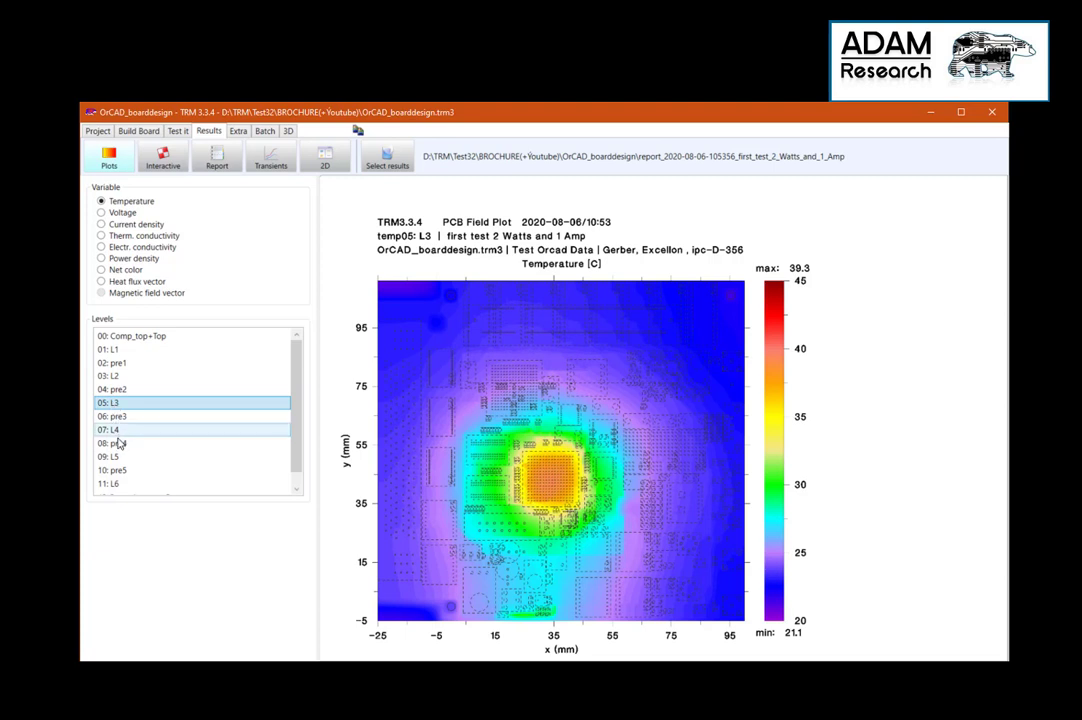
left_click(113, 429)
left_click(114, 457)
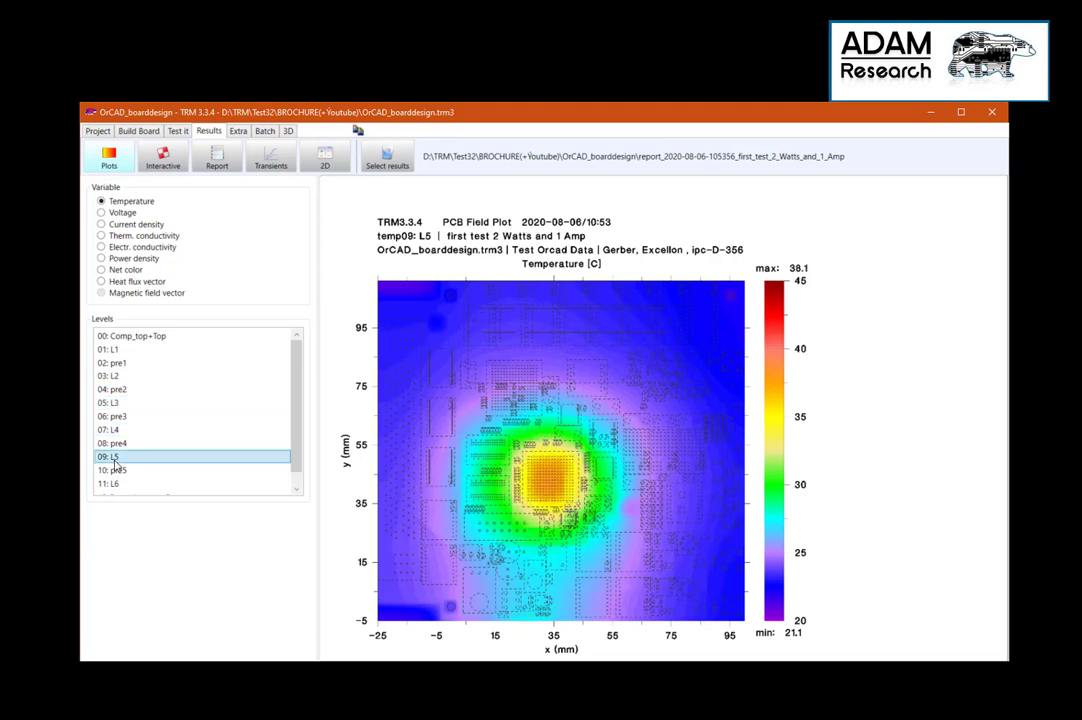
left_click(117, 483)
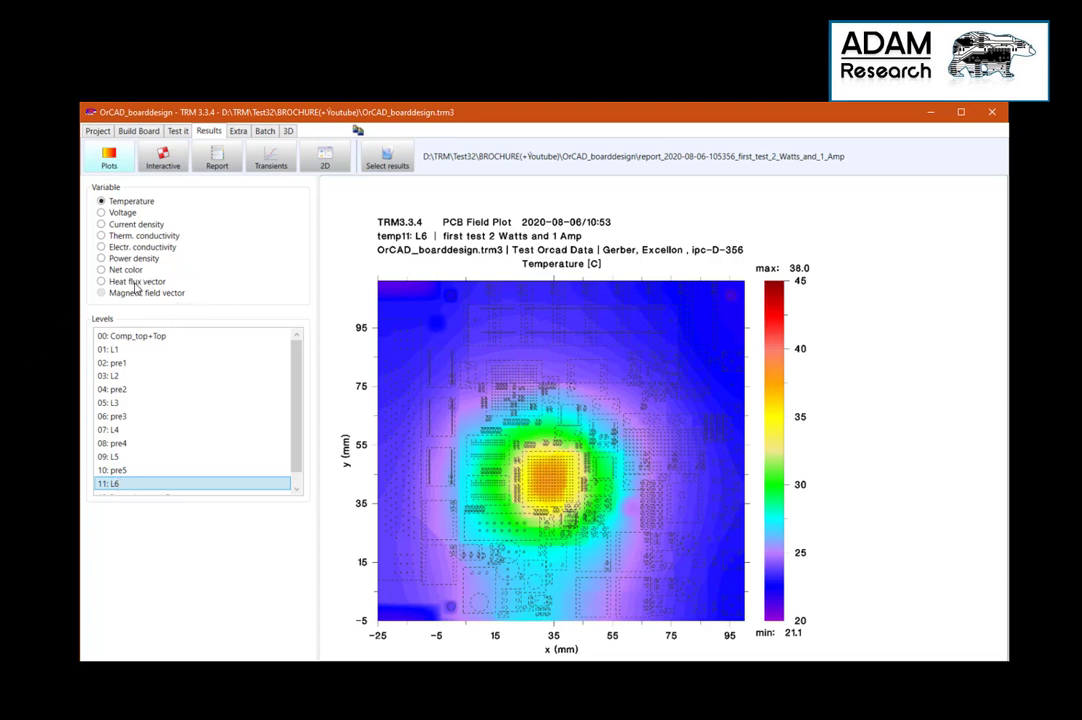
key("Home")
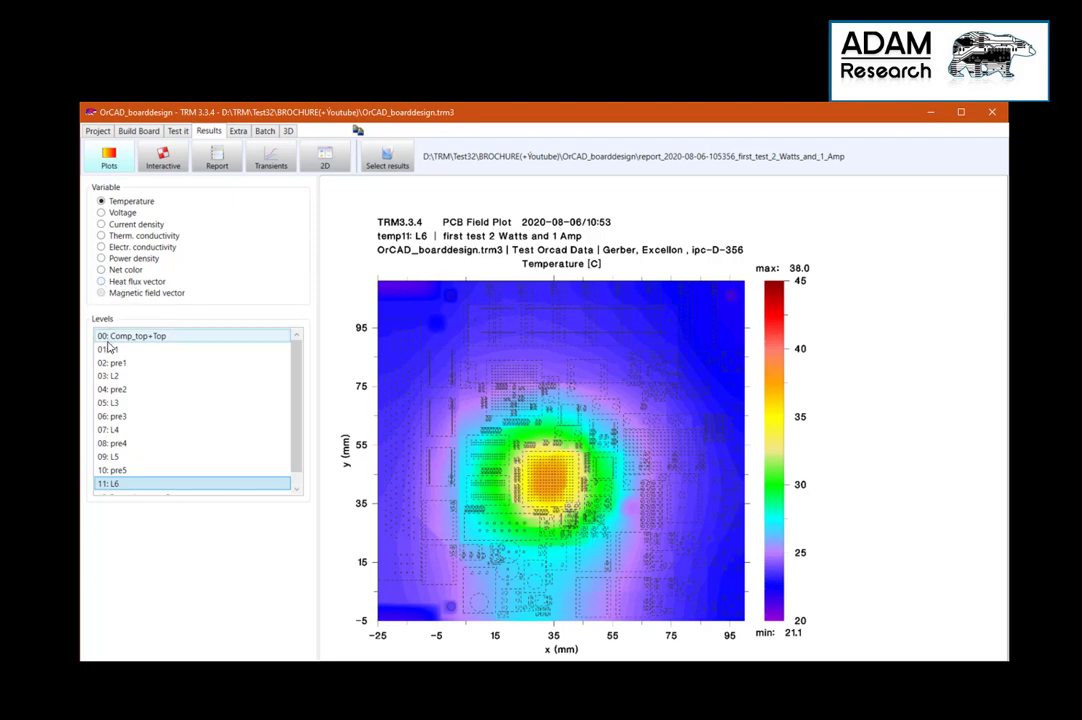
Examine the heat flux vector plots of the component top level and L1, with a closer view of L1
left_click(101, 281)
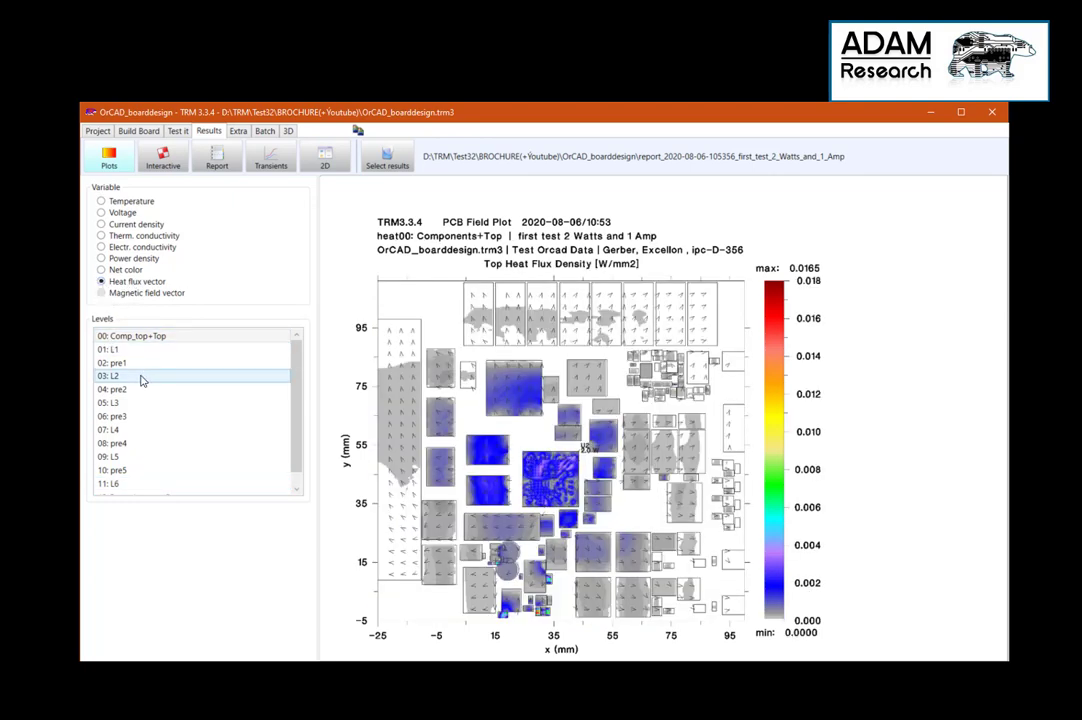
left_click(114, 350)
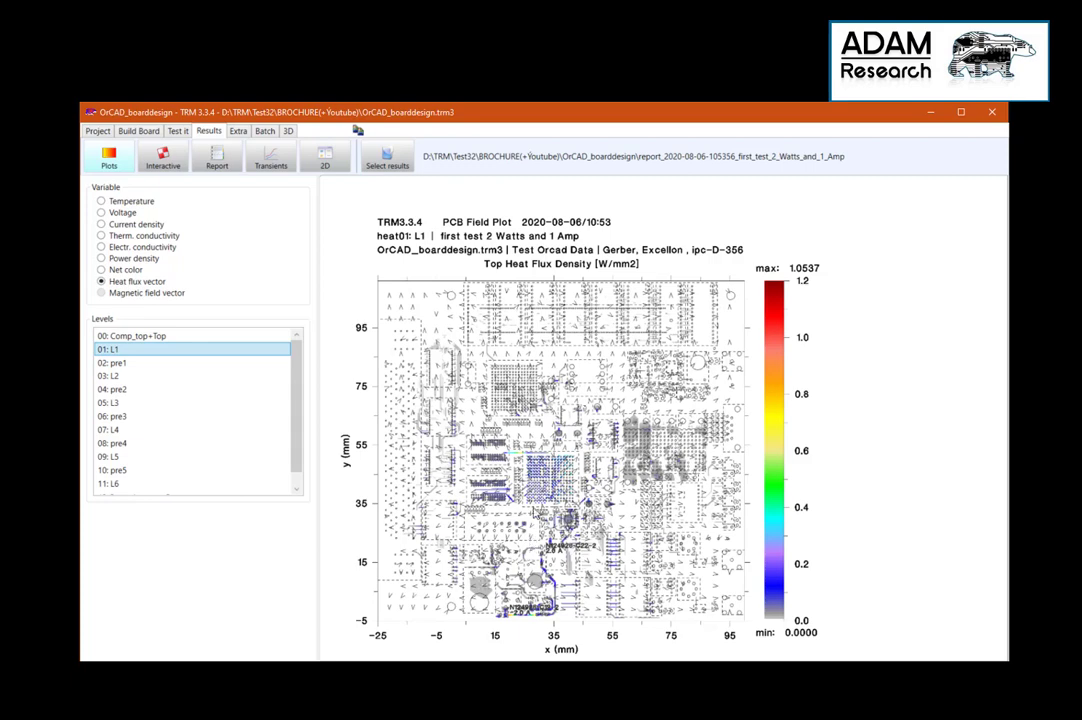
scroll(455, 430, "up", 3)
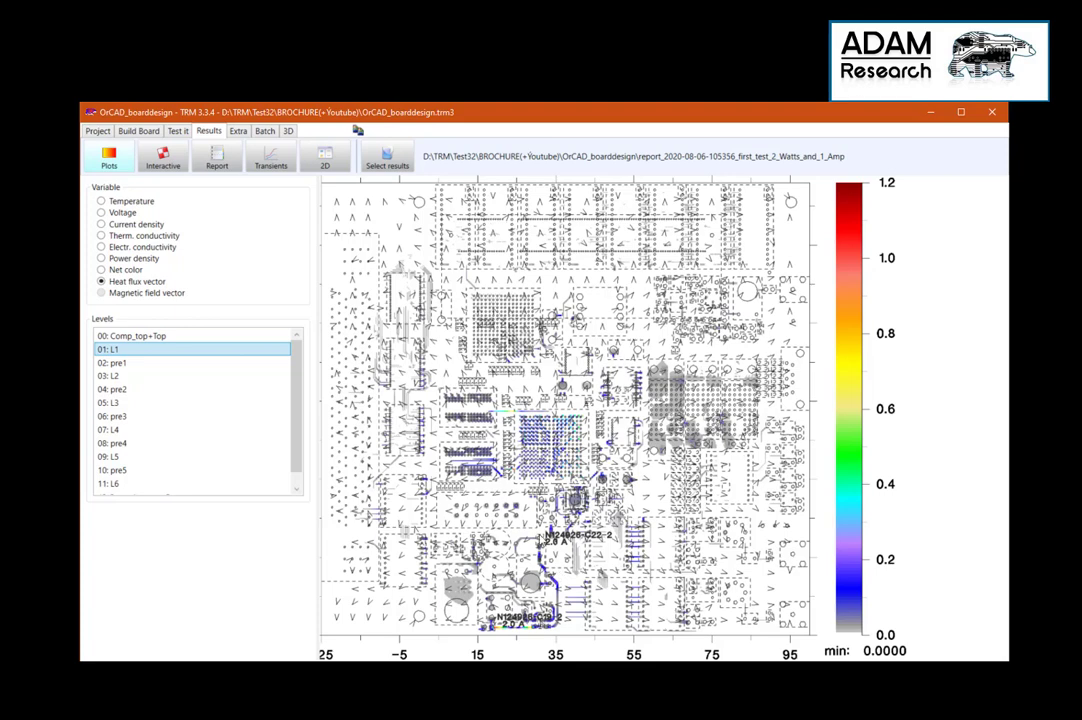
Examine the heat flux vector plots of the inner levels, including pre1, L3, pre4, L4 and L5
left_click(135, 377)
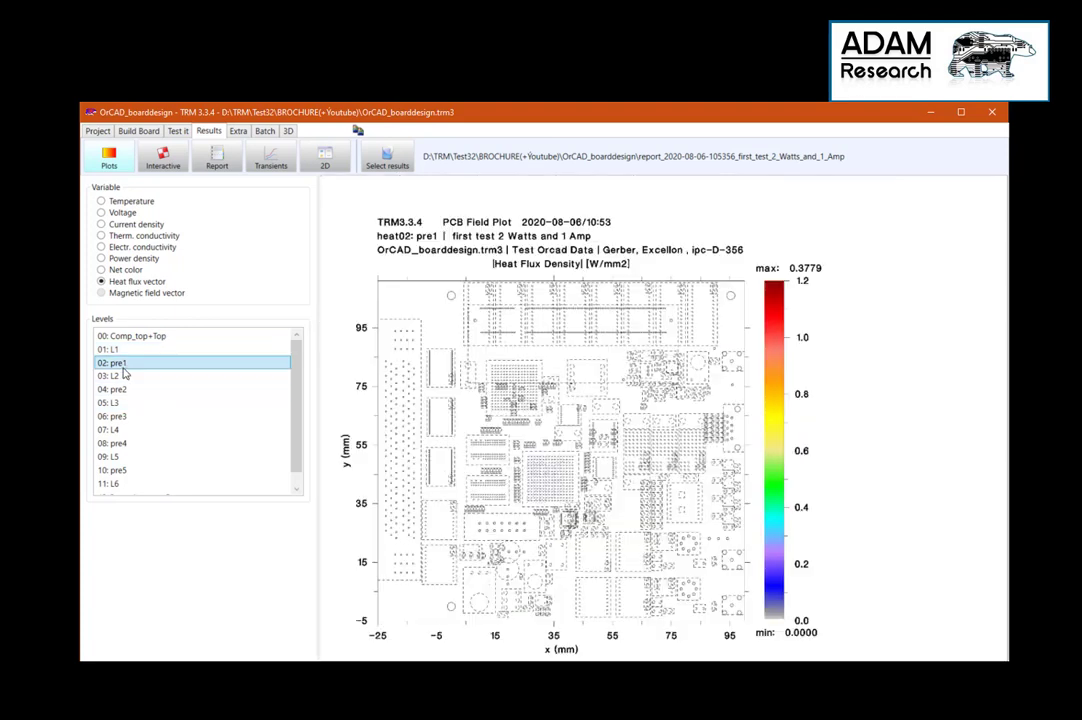
left_click(110, 402)
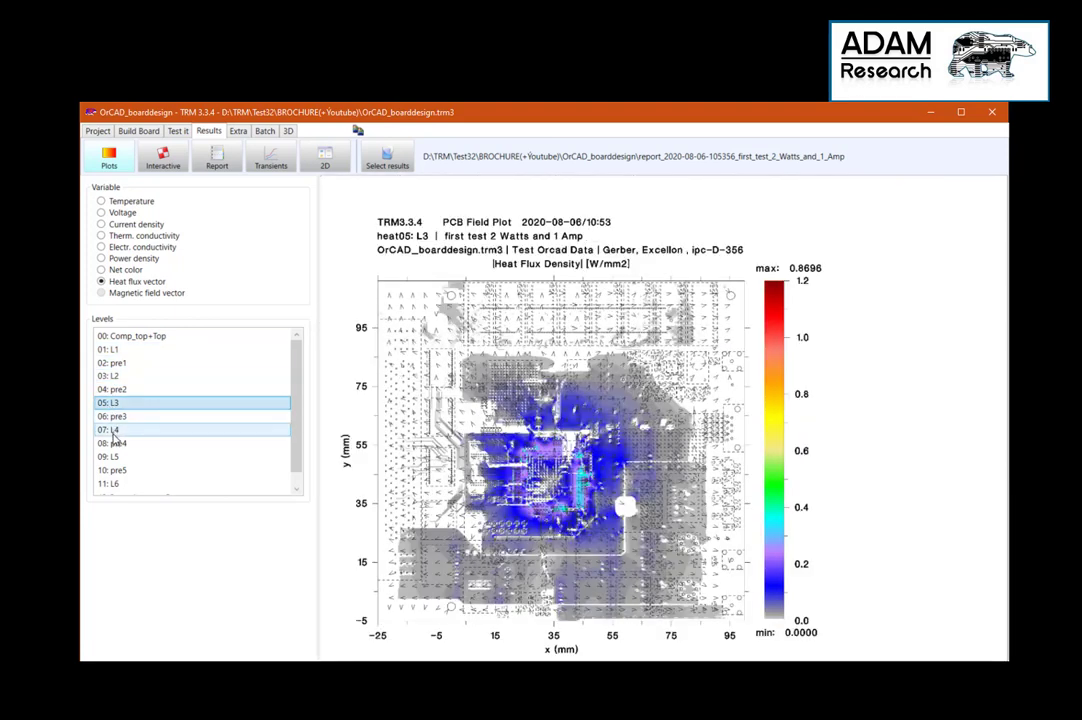
left_click(115, 350)
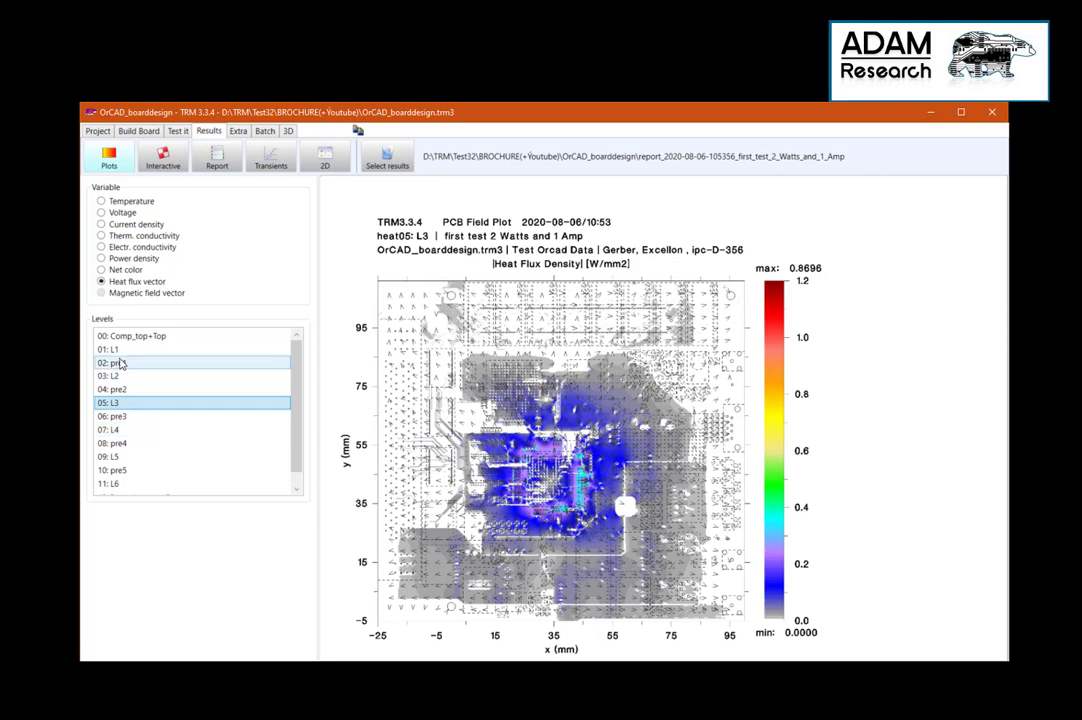
left_click(112, 443)
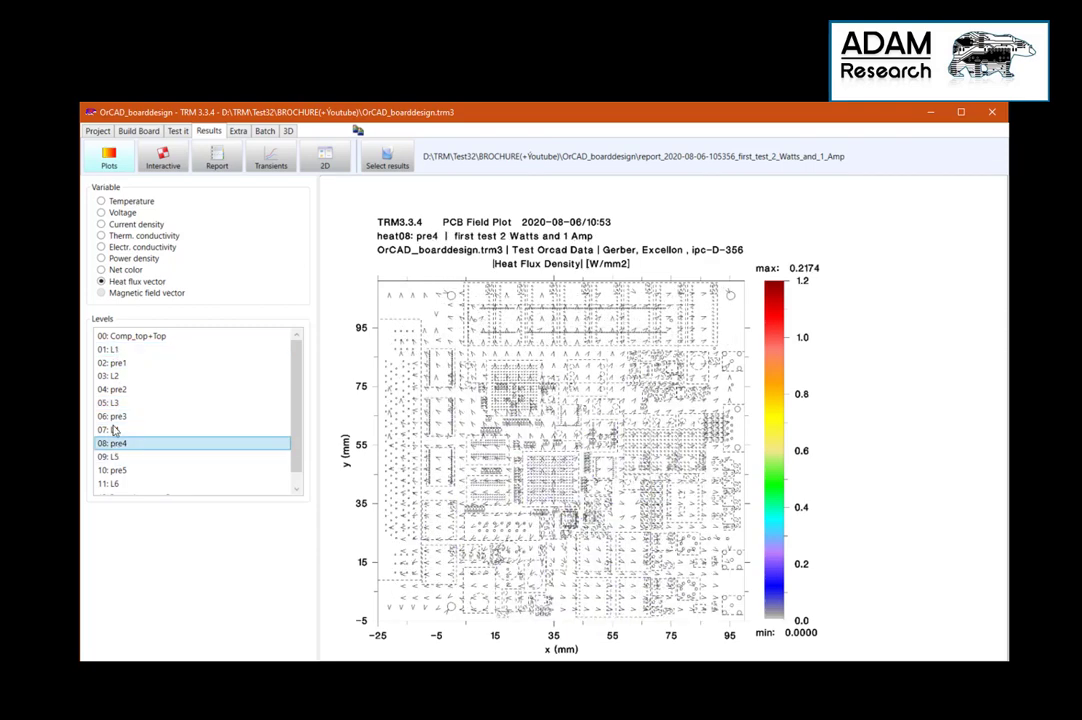
left_click(113, 429)
left_click(110, 402)
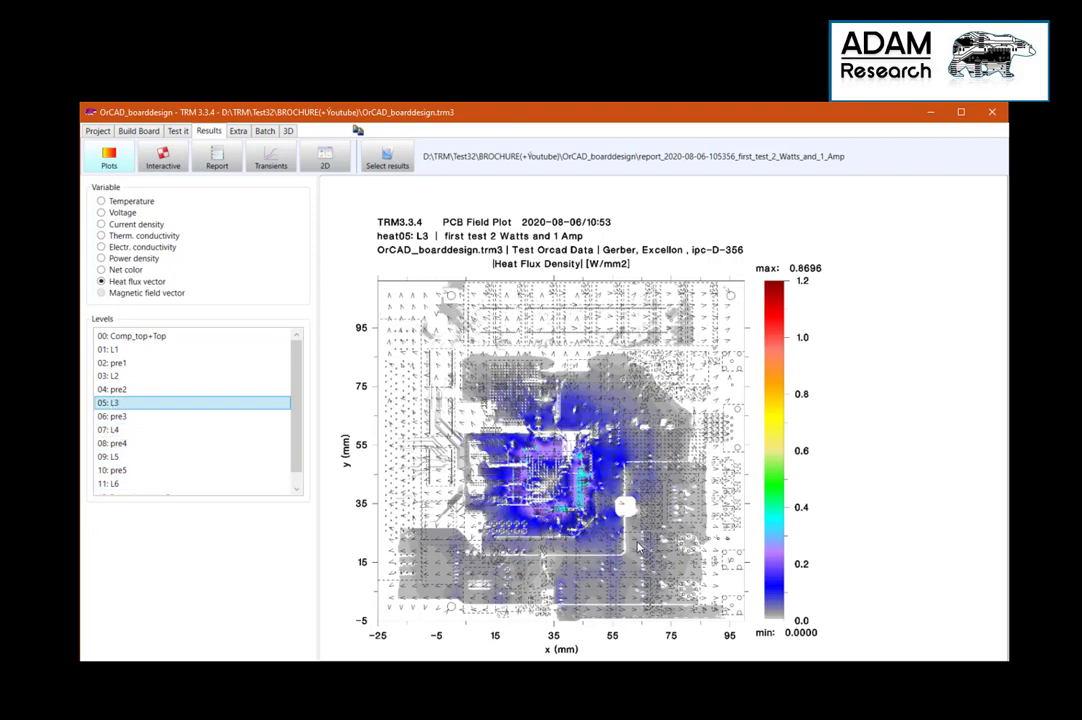
left_click(112, 457)
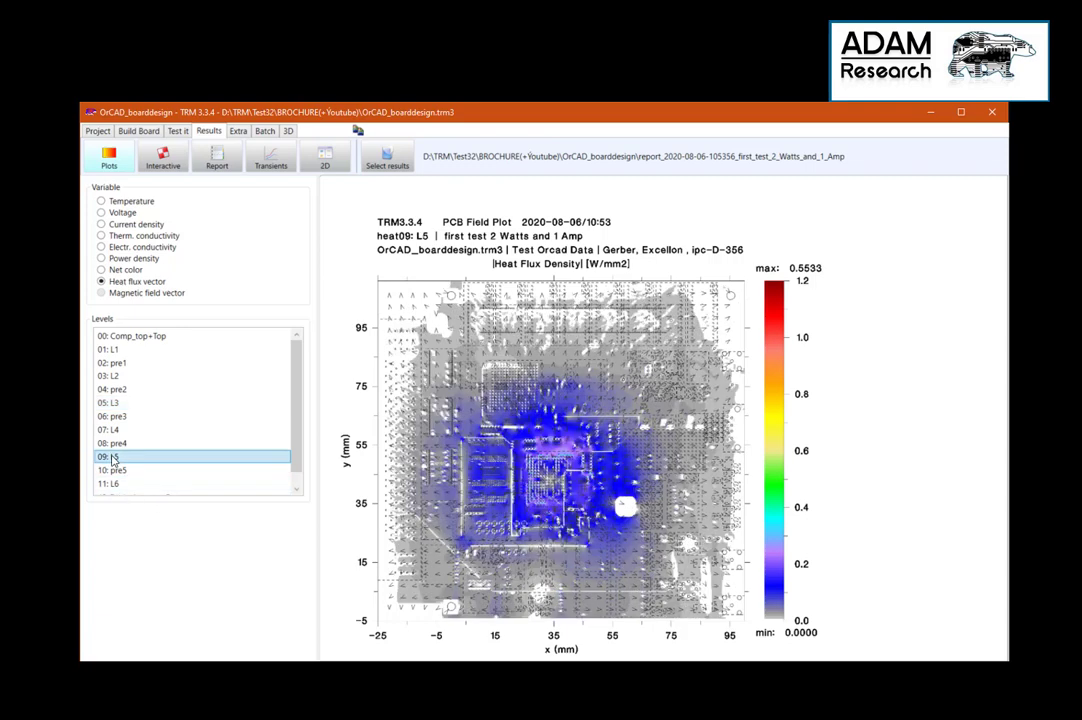
Select level L6, and switch back to the temperature variable to compare the plots of L6 and L1
left_click(115, 484)
scroll(117, 485, "down", 1)
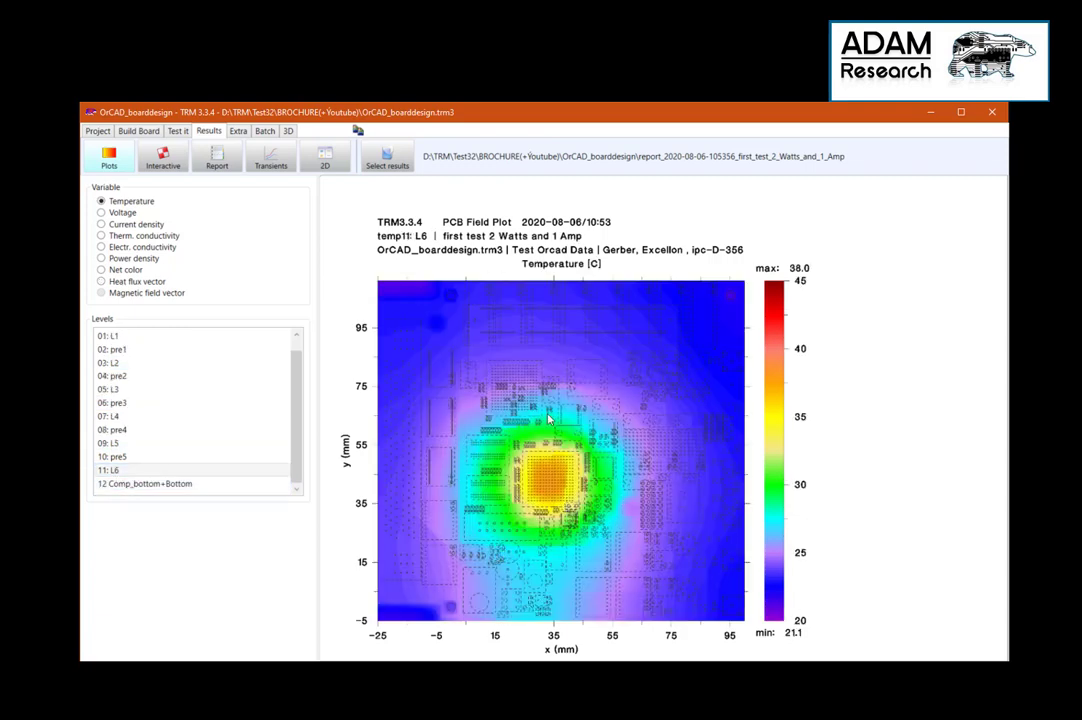
left_click(110, 337)
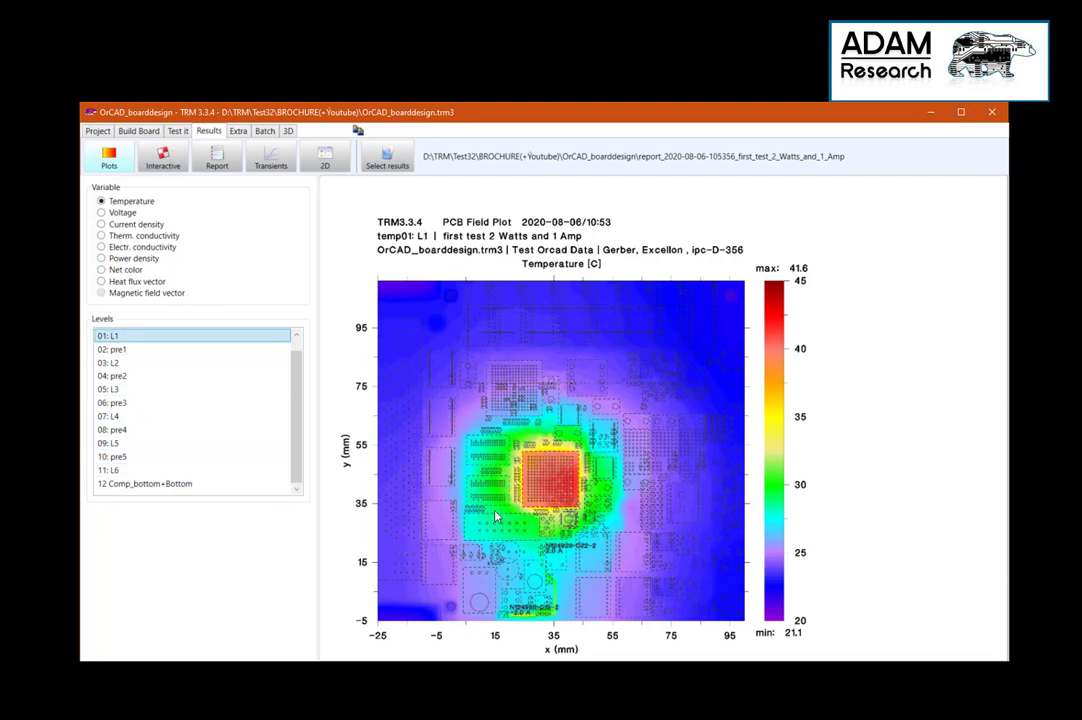
Open the text report of the run, widen it, and read the final summary, thermal flux balance and component results at its end
left_click(217, 158)
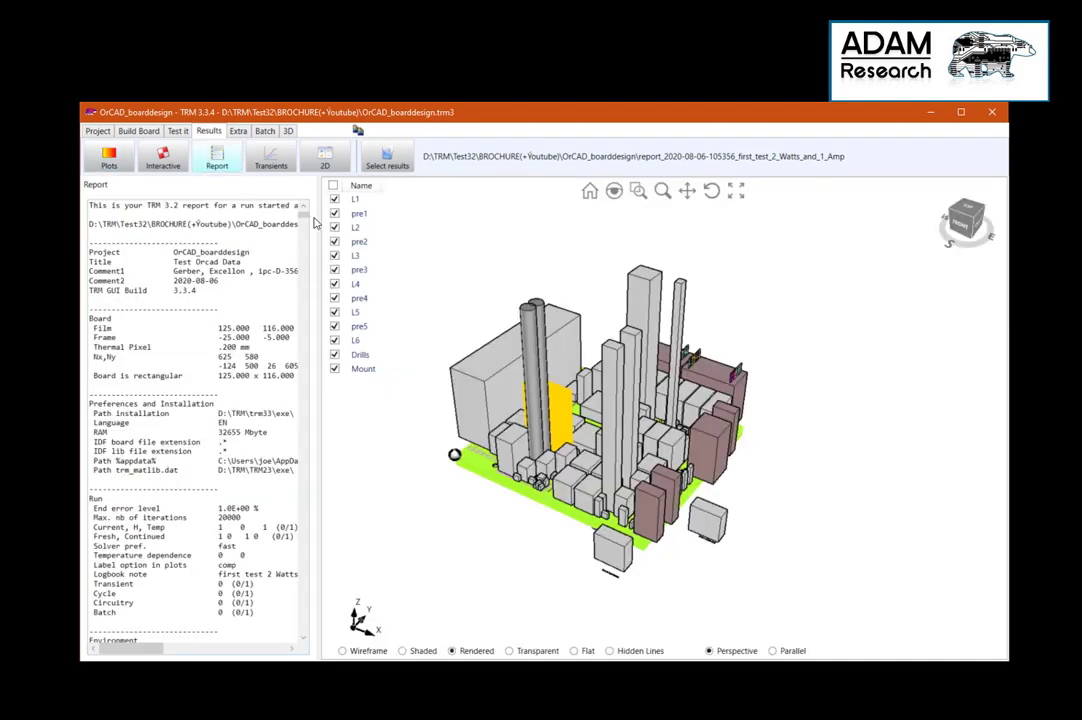
left_click_drag(316, 214, 410, 634)
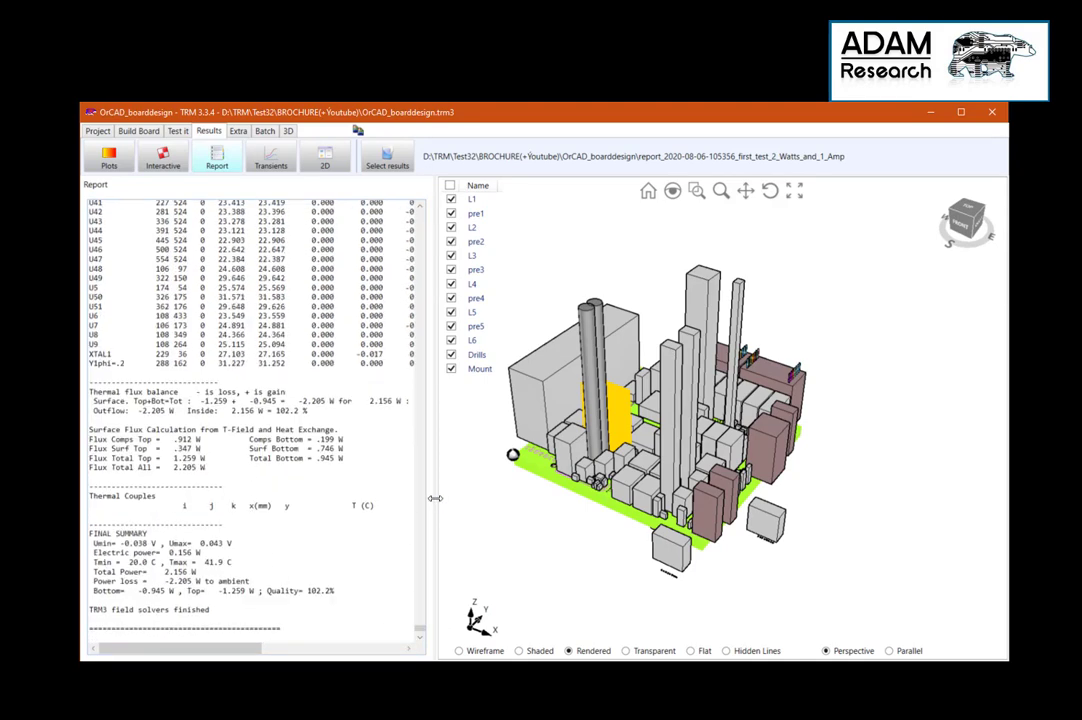
left_click_drag(434, 430, 686, 430)
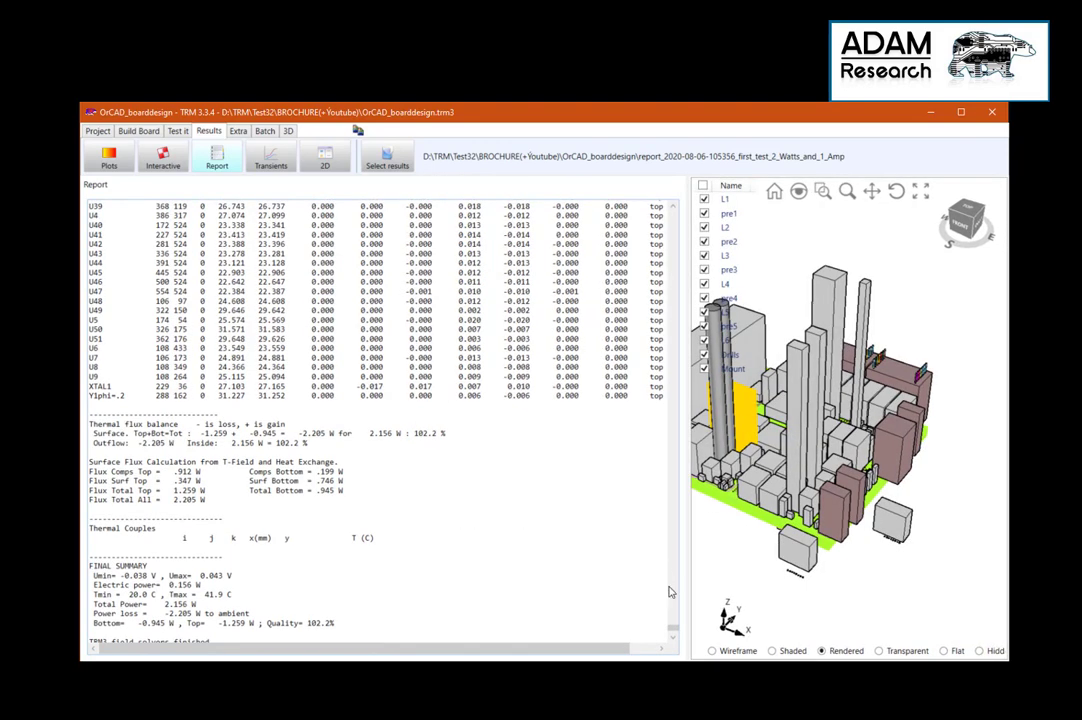
scroll(555, 440, "up", 6)
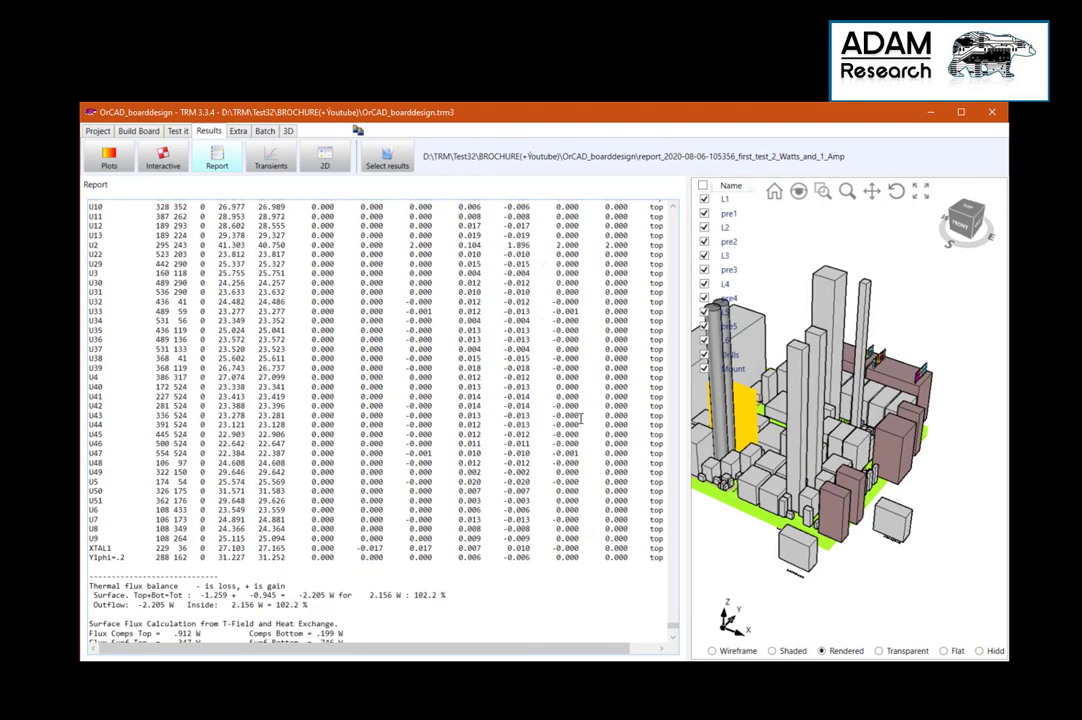
Look through the report's pin results down to the Joule heat by levels and the electric results per net
left_click(672, 617)
left_click_drag(672, 617, 672, 552)
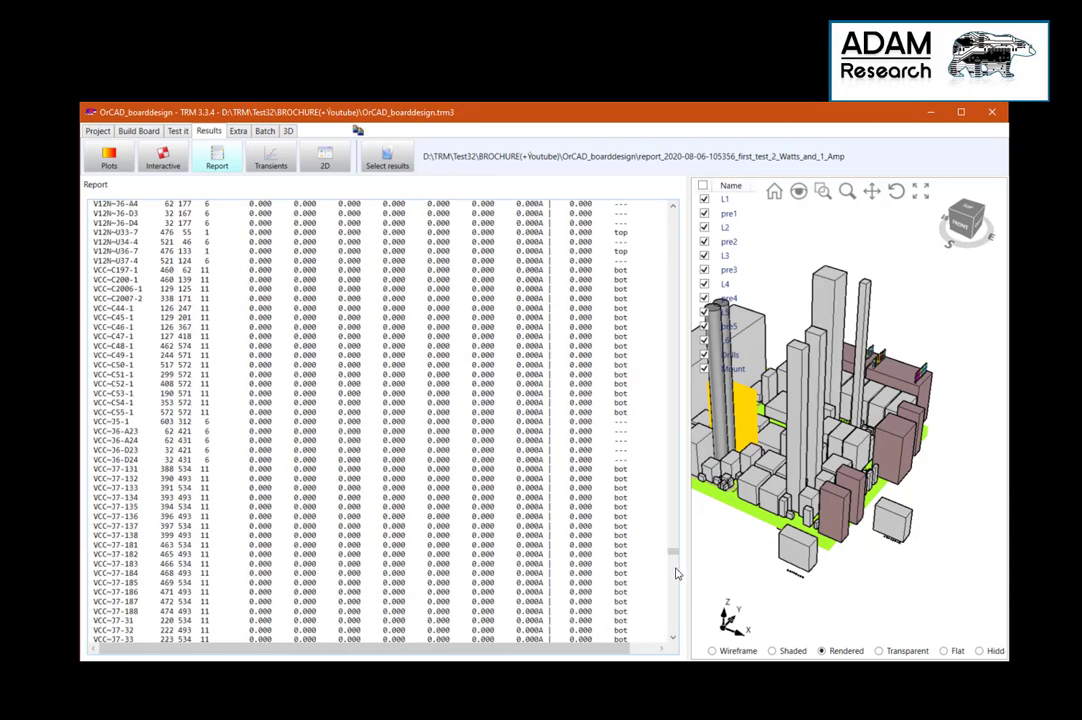
left_click(675, 573)
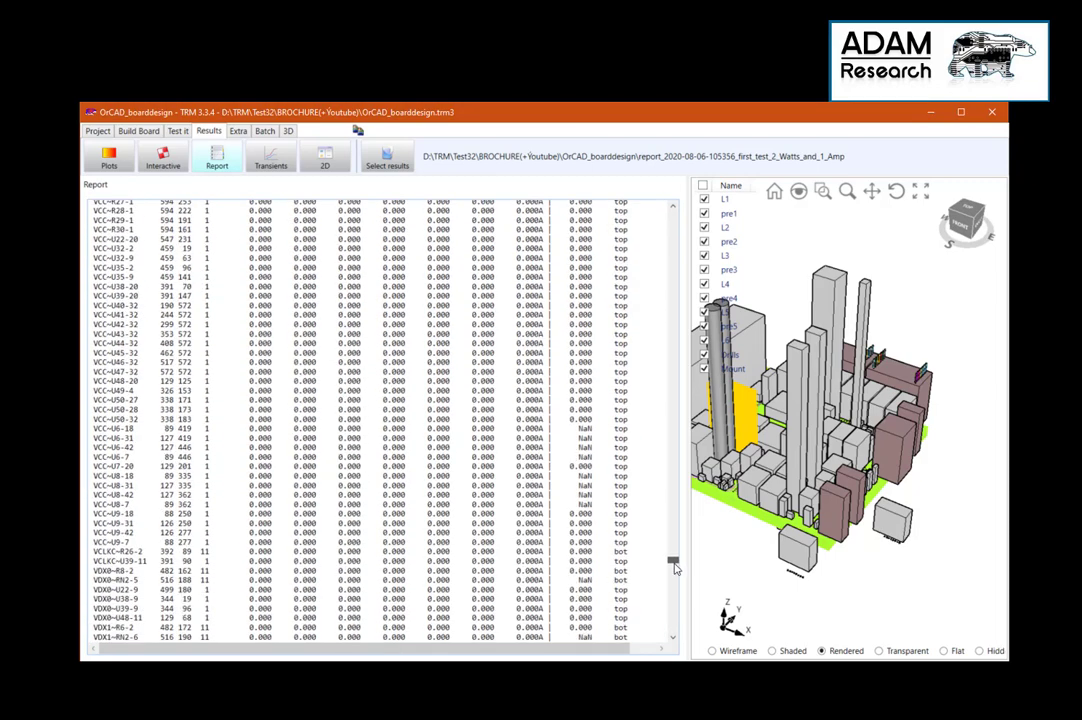
scroll(674, 575, "down", 10)
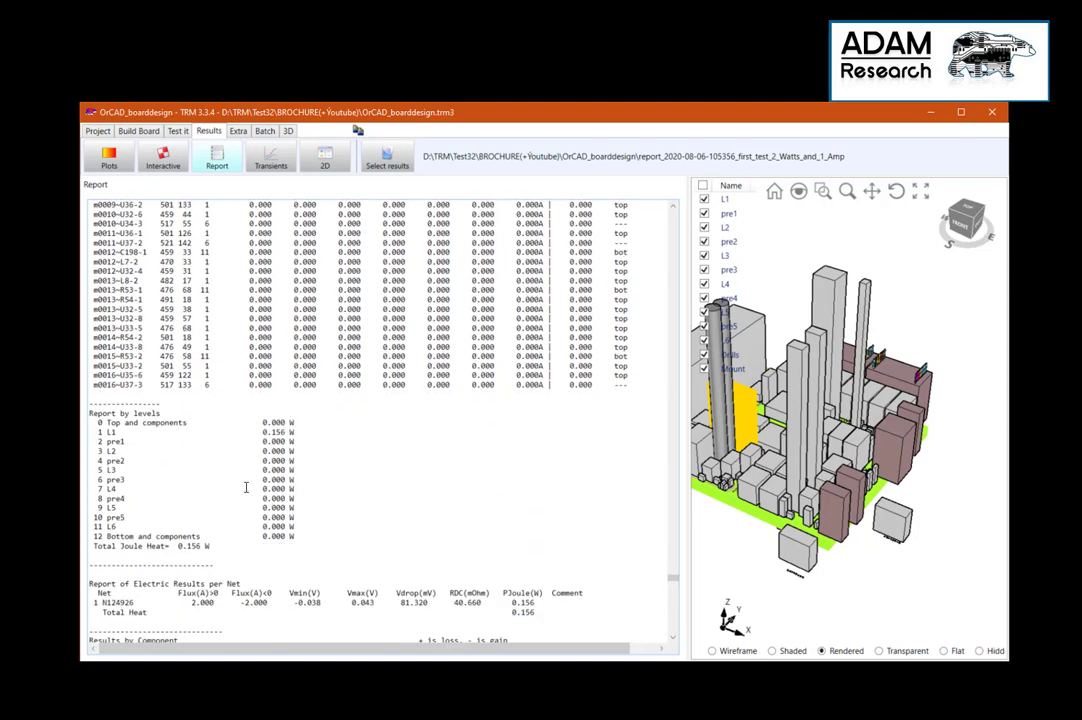